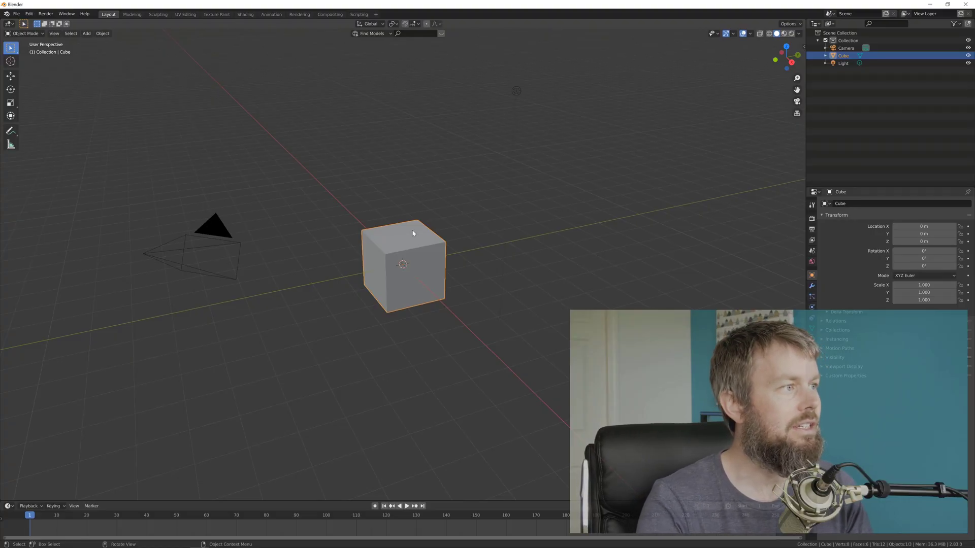
Start a new default scene with a cube and display the viewport in Material Preview shading
key(ctrl+n)
click(394, 213)
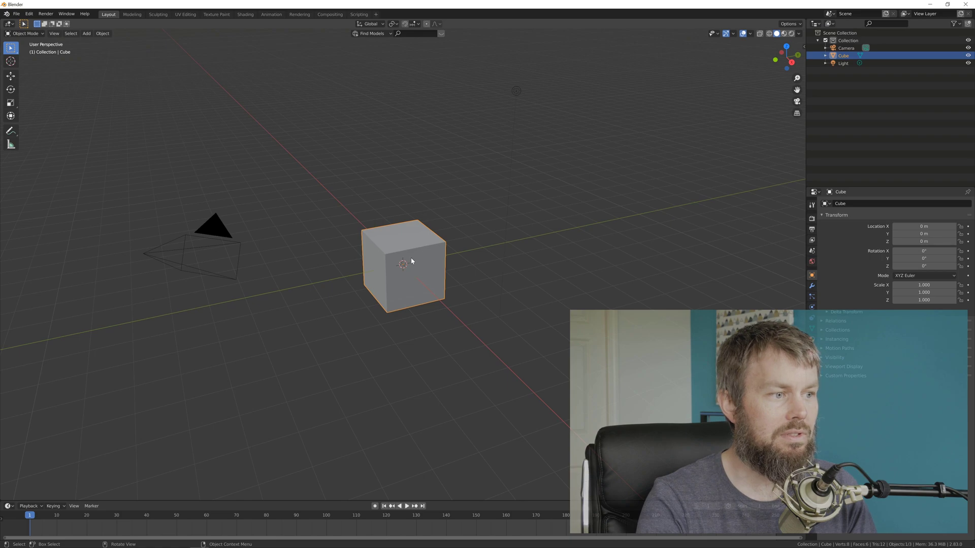
scroll(409, 260, up, 5)
scroll(406, 266, up, 4)
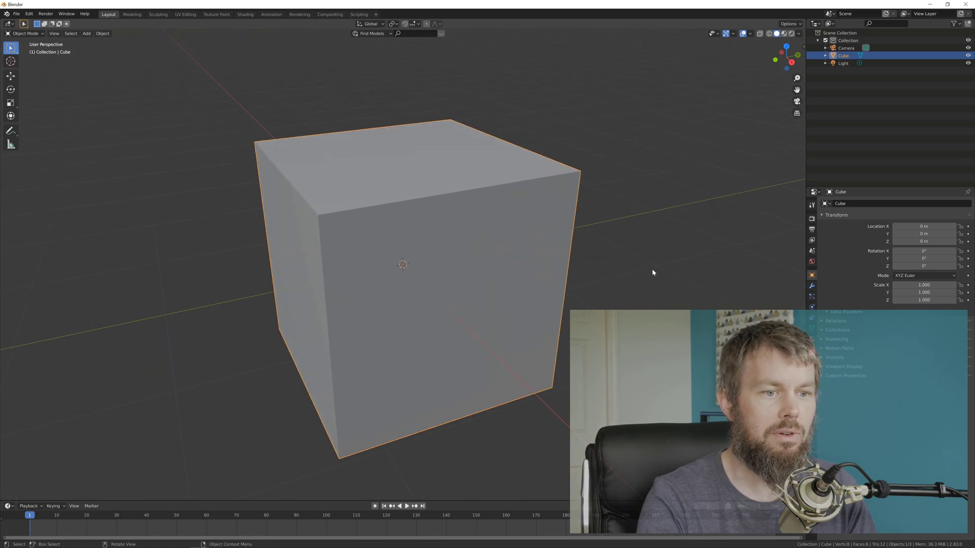
click(784, 34)
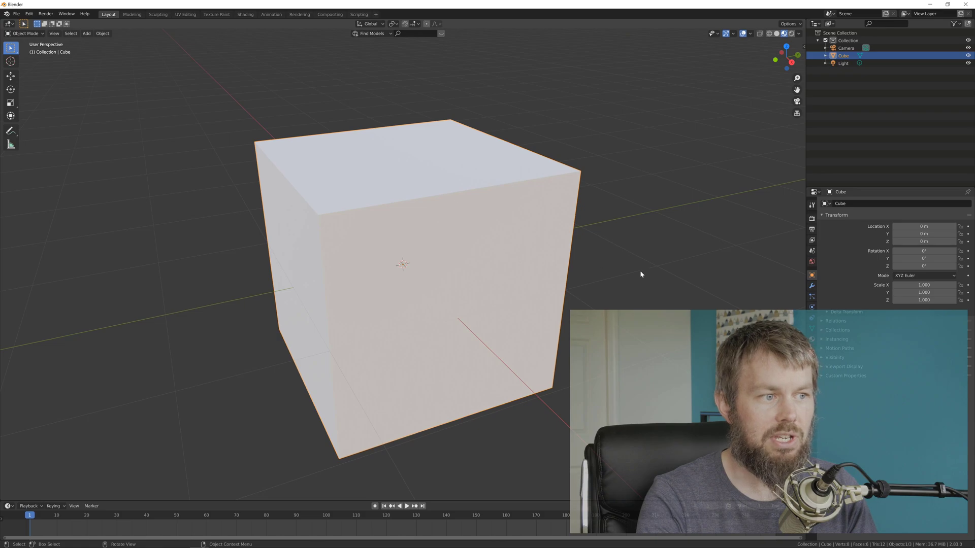
Assign an Image Texture to the Base Color of the cube's material
click(812, 339)
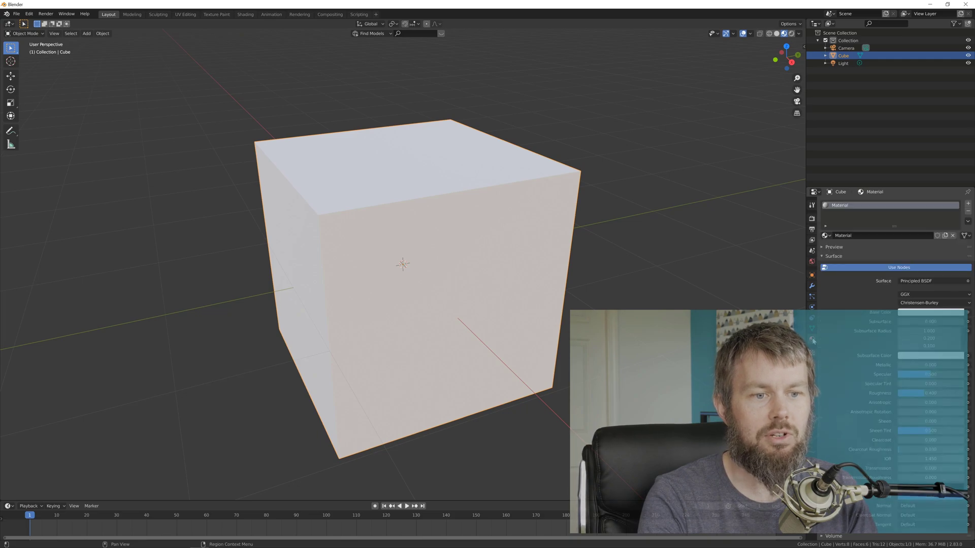
click(968, 312)
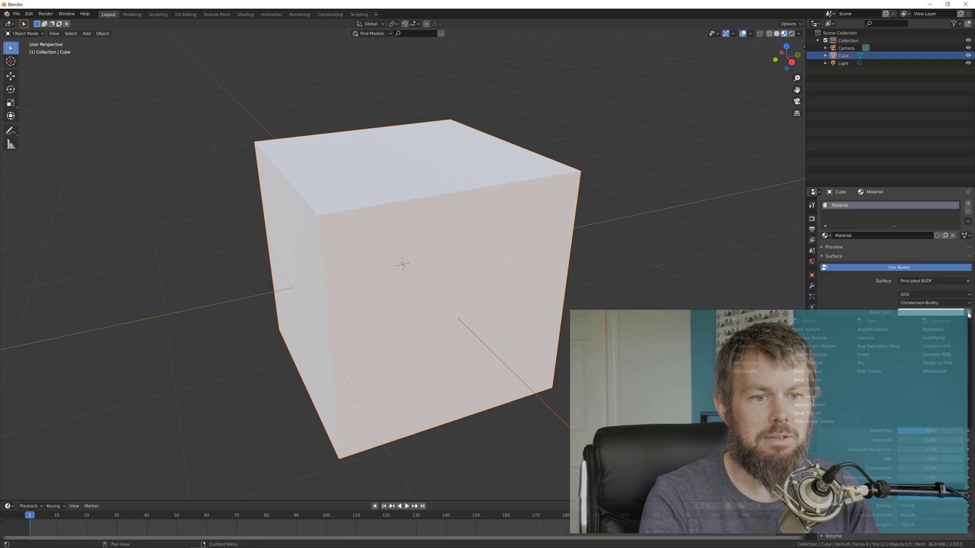
click(824, 363)
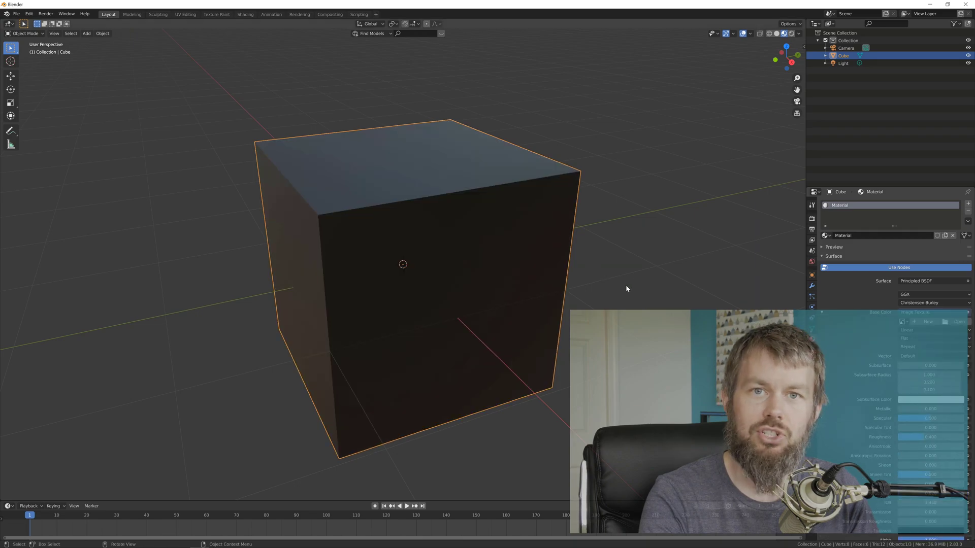
click(955, 323)
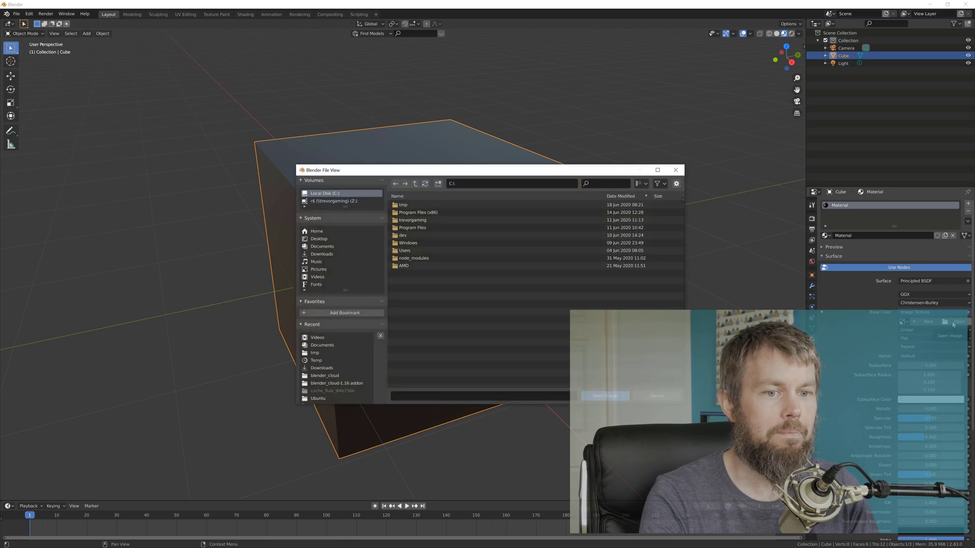
click(319, 276)
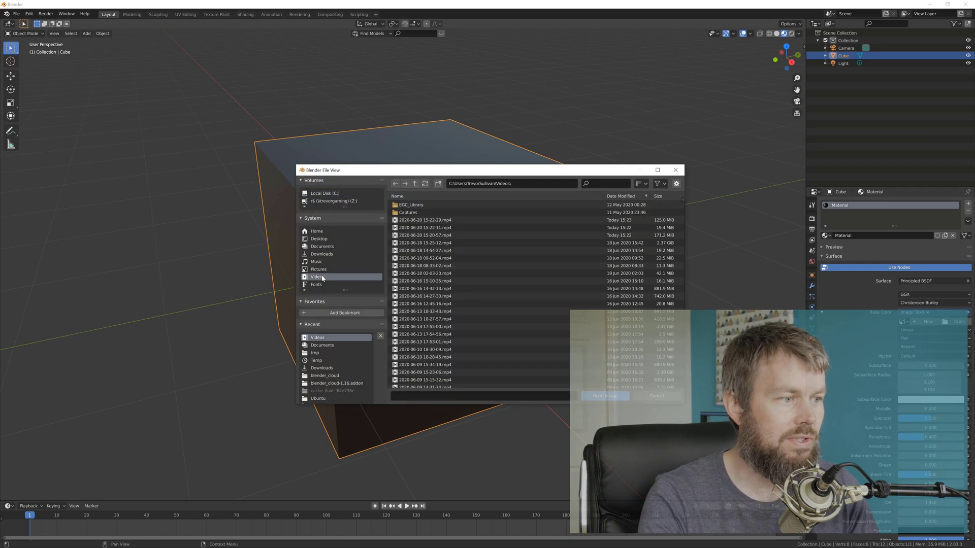
click(462, 244)
click(613, 399)
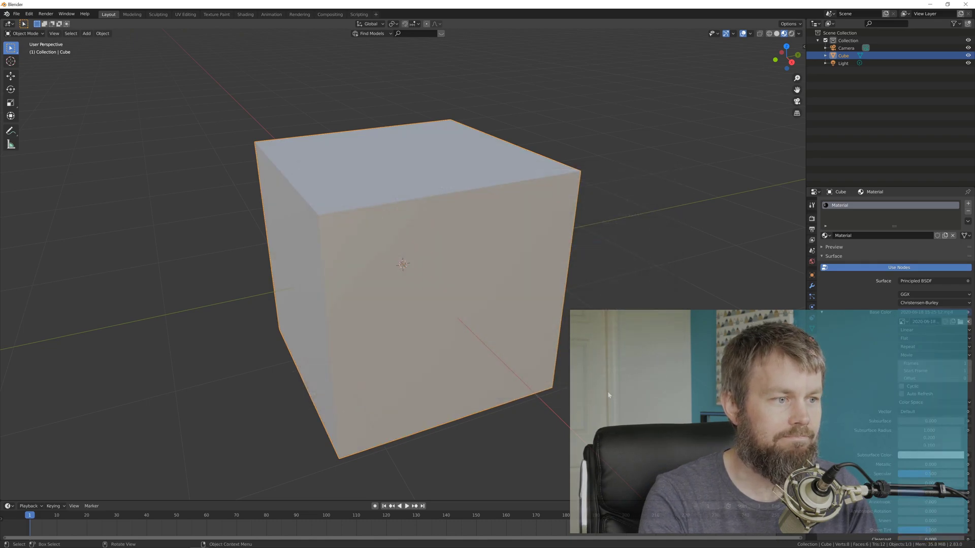
Inspect the video texture on the cube and open the UV Editing workspace with the whole video frame in view
middle_drag(574, 359, 736, 364)
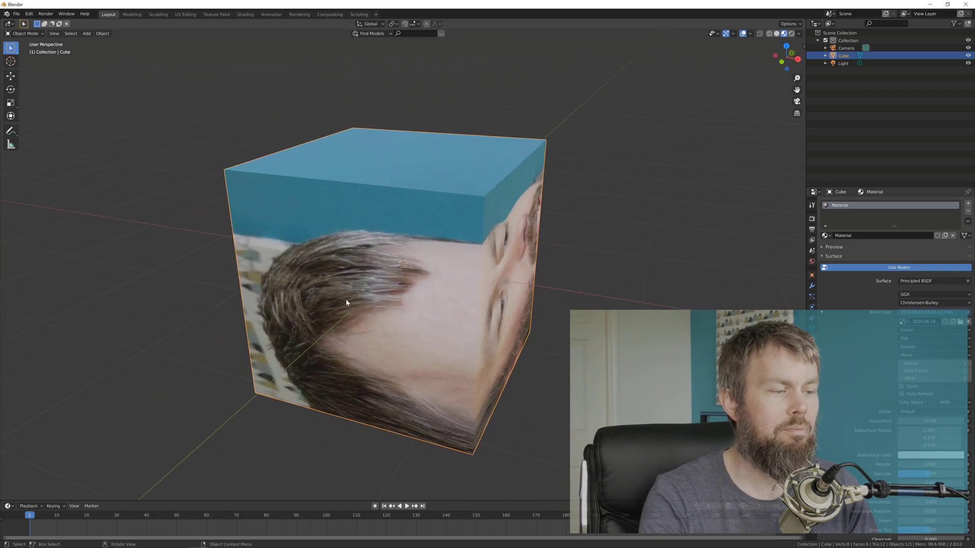
mouse_move(569, 295)
middle_down()
mouse_move(514, 283)
mouse_move(412, 292)
mouse_move(562, 288)
middle_up()
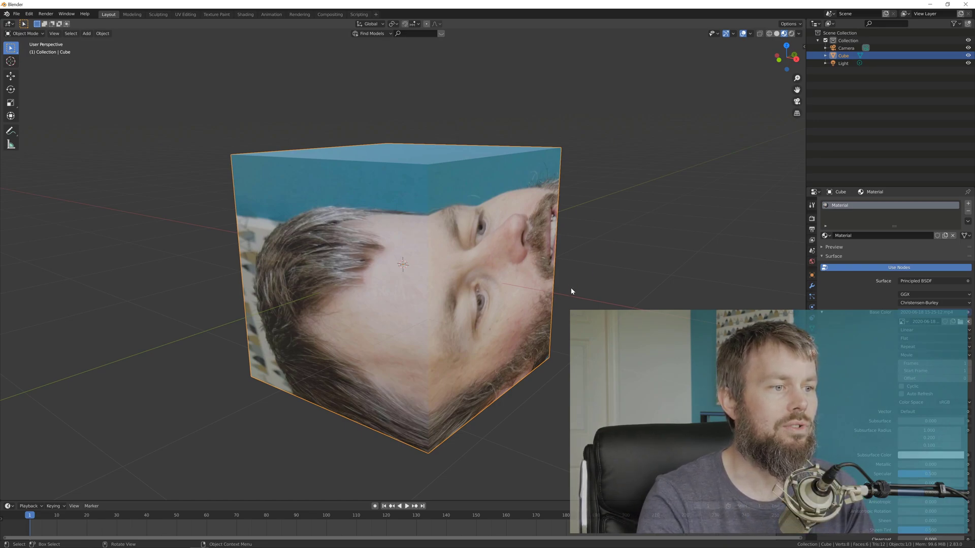
scroll(545, 307, down, 4)
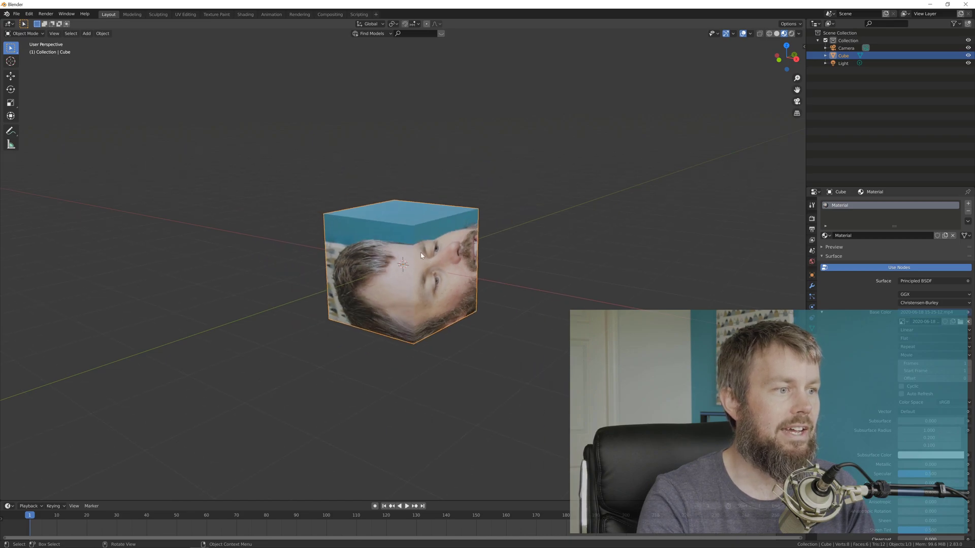
scroll(422, 258, up, 4)
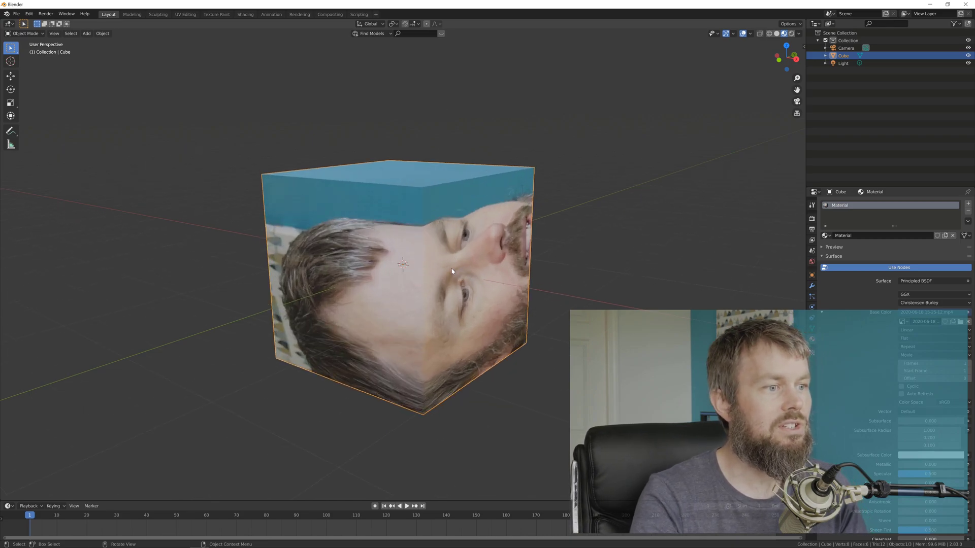
scroll(452, 271, up, 3)
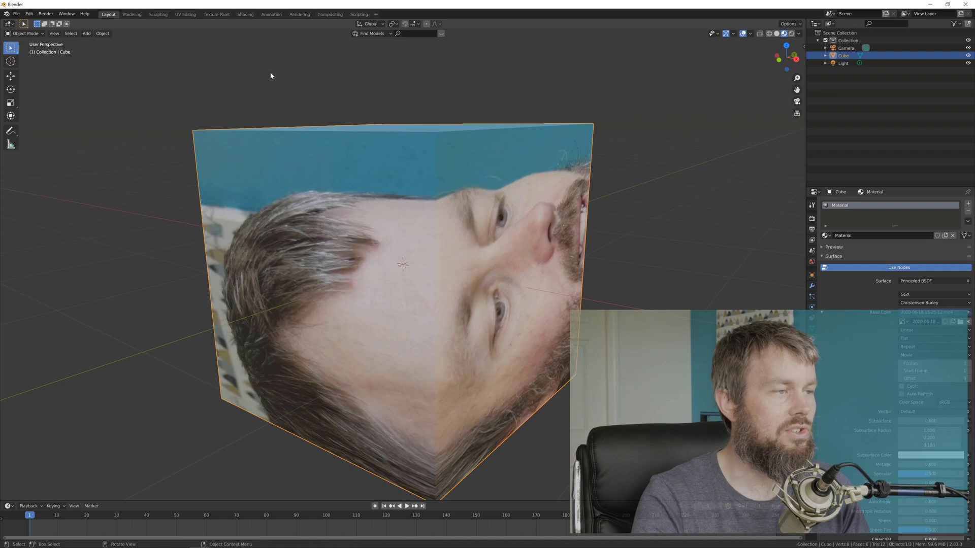
click(186, 15)
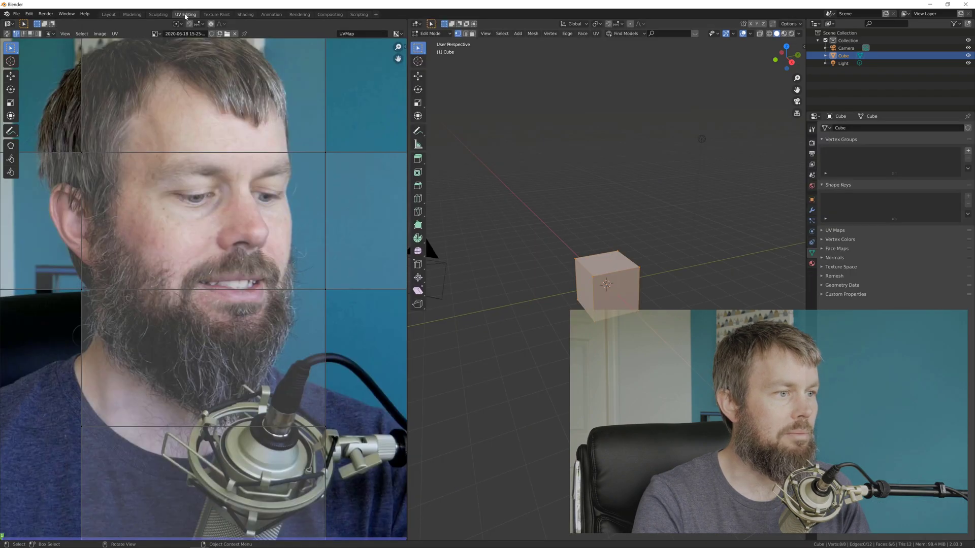
scroll(241, 294, down, 3)
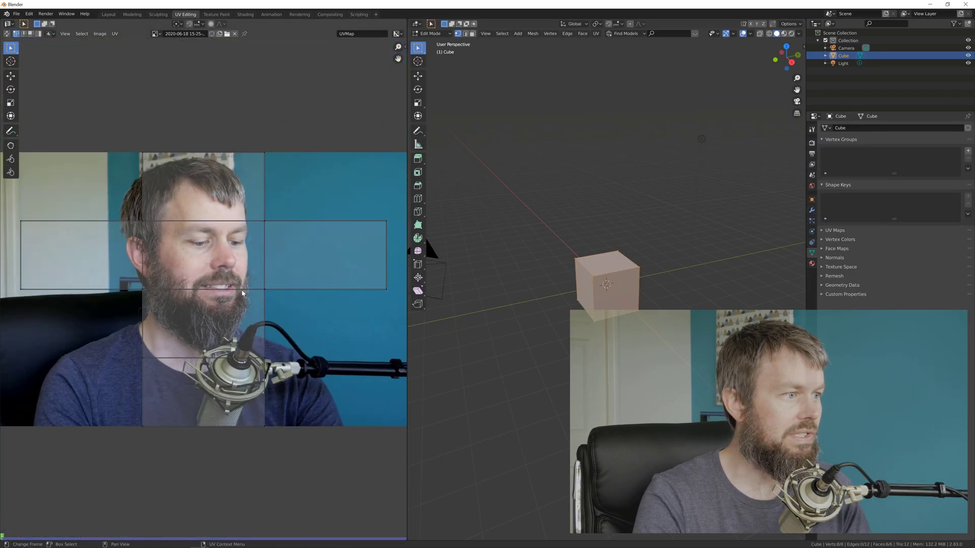
scroll(242, 294, down, 1)
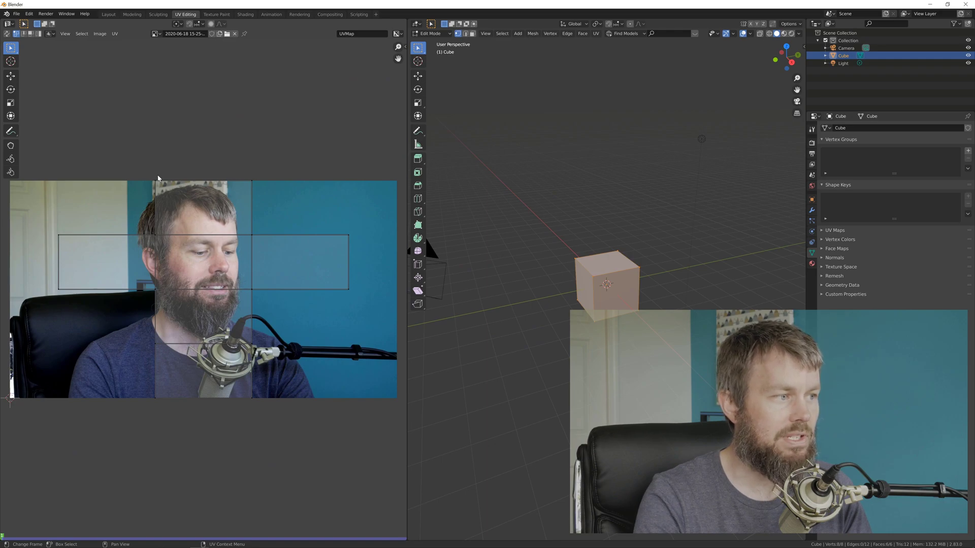
middle_drag(160, 177, 186, 168)
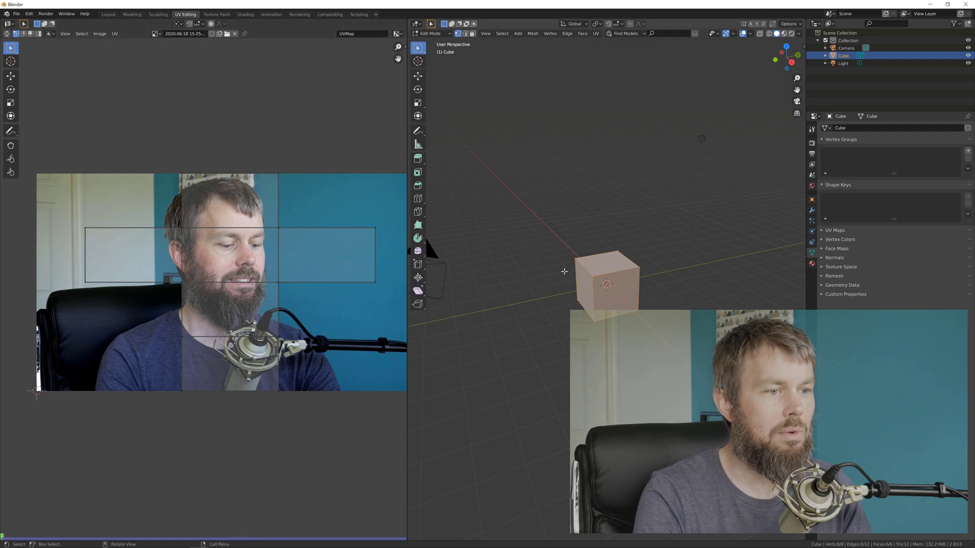
Deselect the cube's geometry and show the 3D viewport in Material Preview shading
click(567, 244)
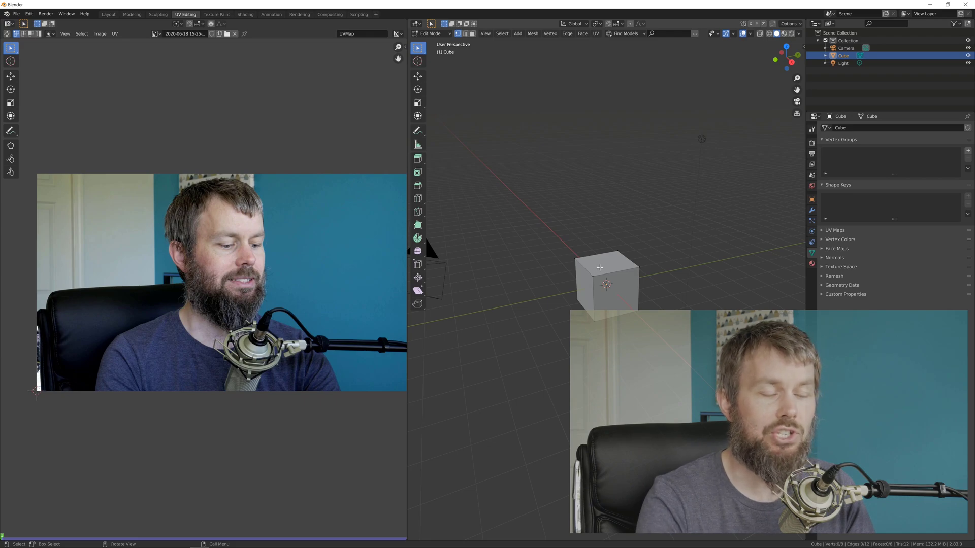
scroll(559, 253, up, 7)
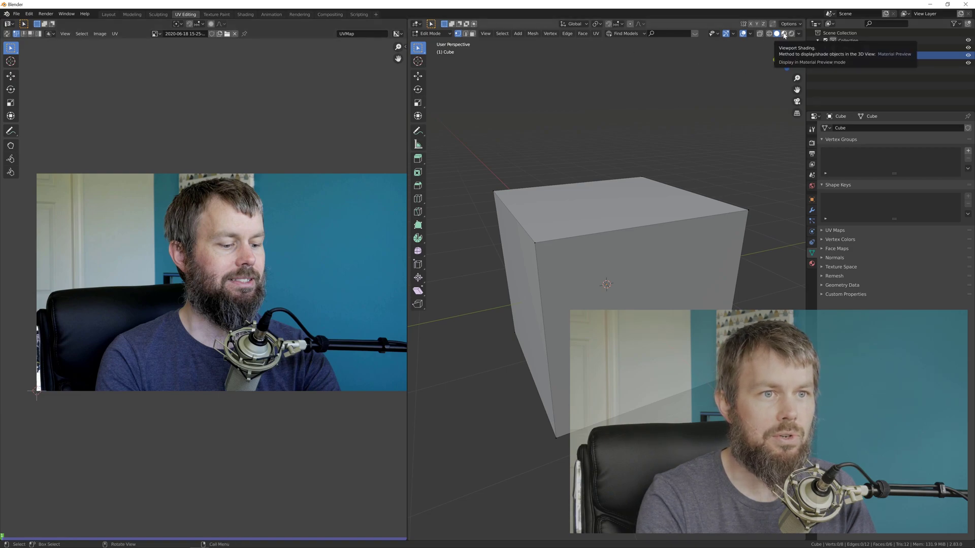
click(785, 34)
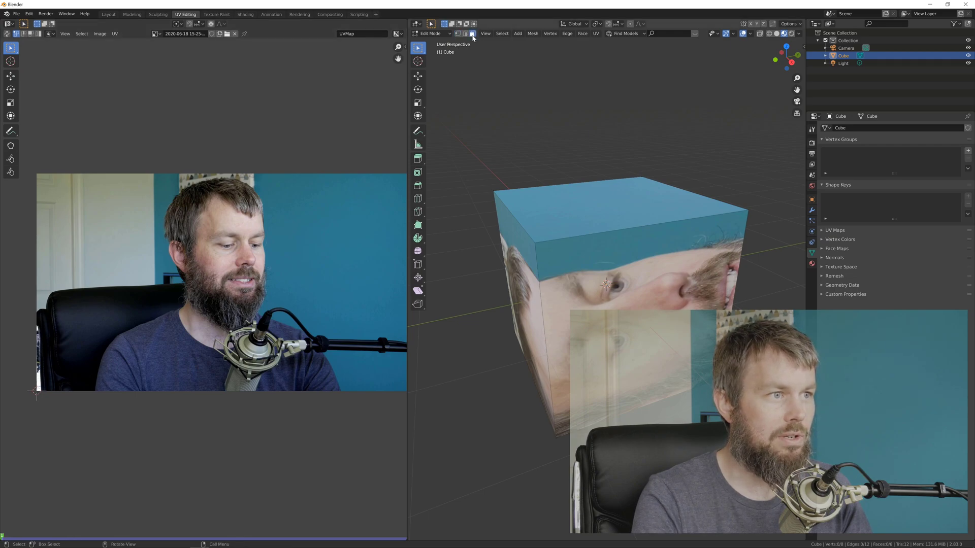
Select individual cube faces in face select mode to examine which part of the video frame each one covers
click(580, 211)
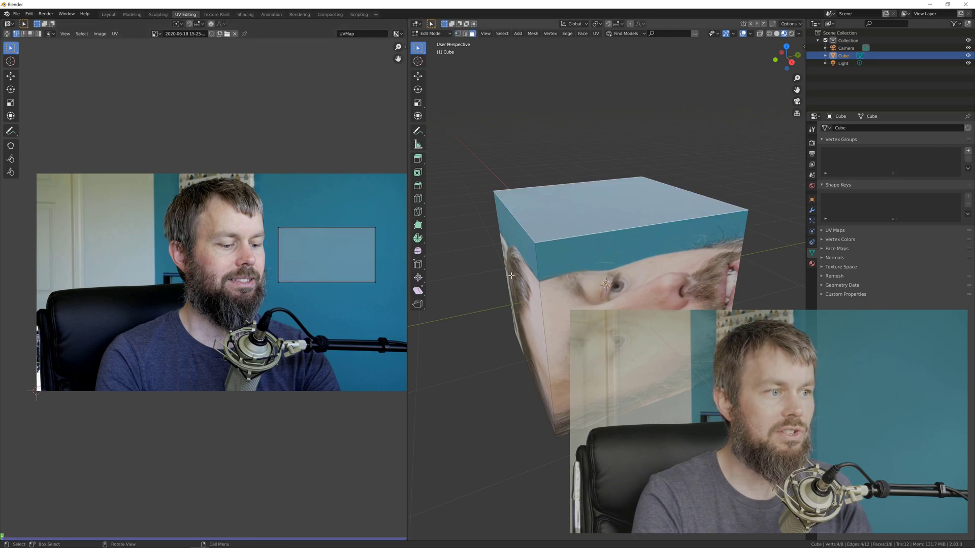
key(ctrl+z)
key(ctrl+z)
middle_drag(595, 279, 529, 272)
click(530, 271)
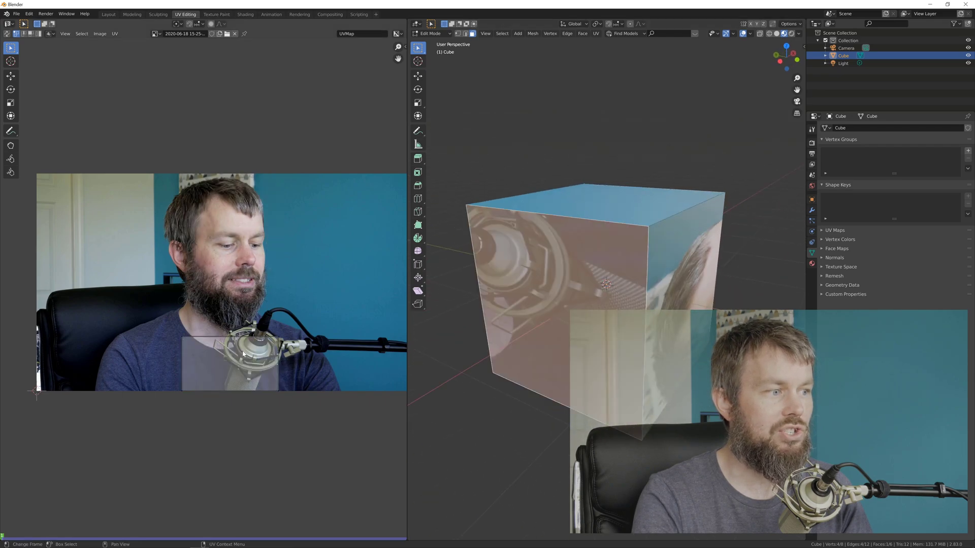
middle_drag(483, 317, 538, 318)
click(538, 317)
Select all of the cube's faces and set the UV editor to face selection
key(a)
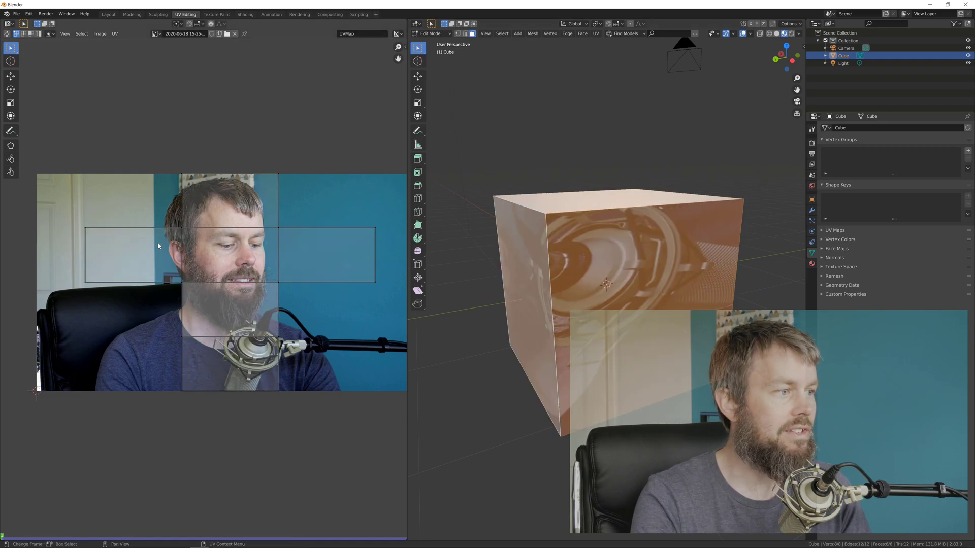
click(31, 35)
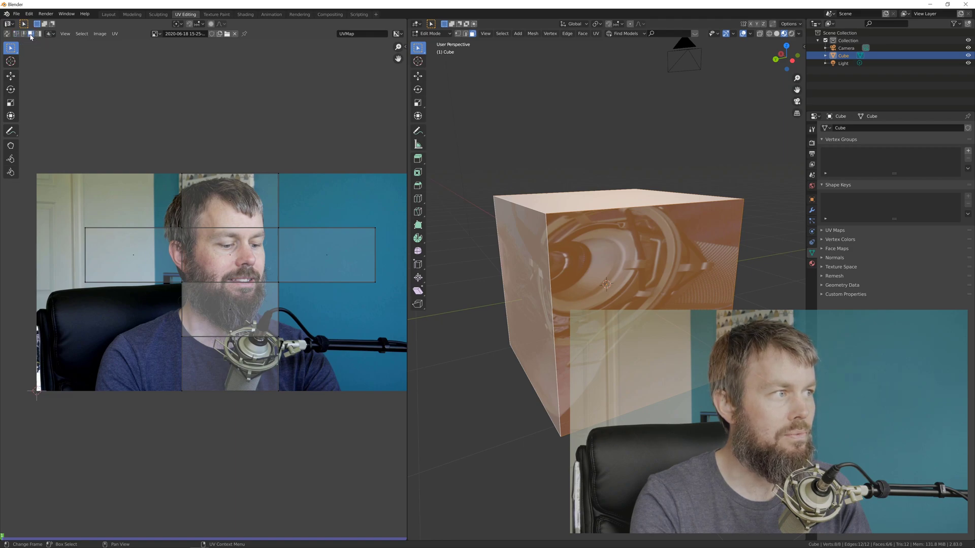
Try to move the leftmost UV face, undo the move, and select the central UV face
click(142, 263)
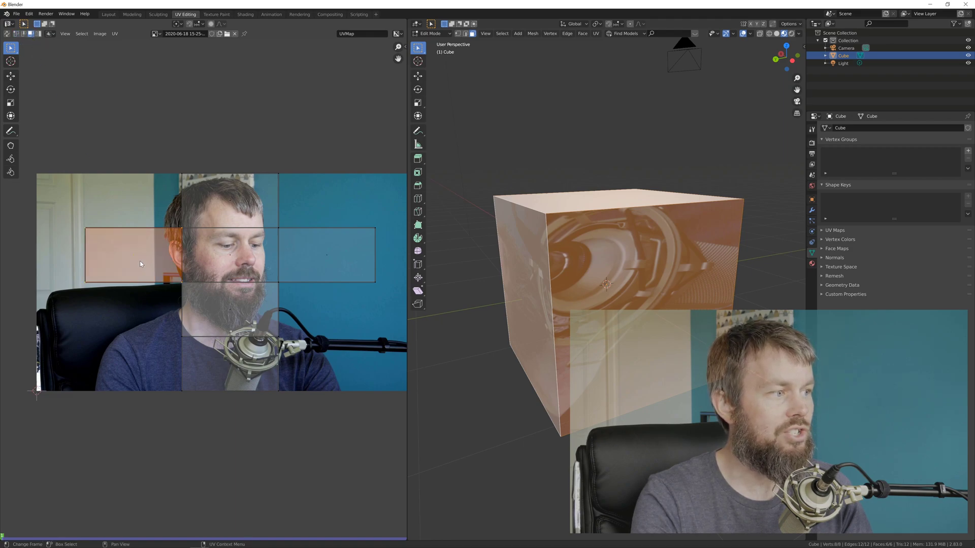
key(g)
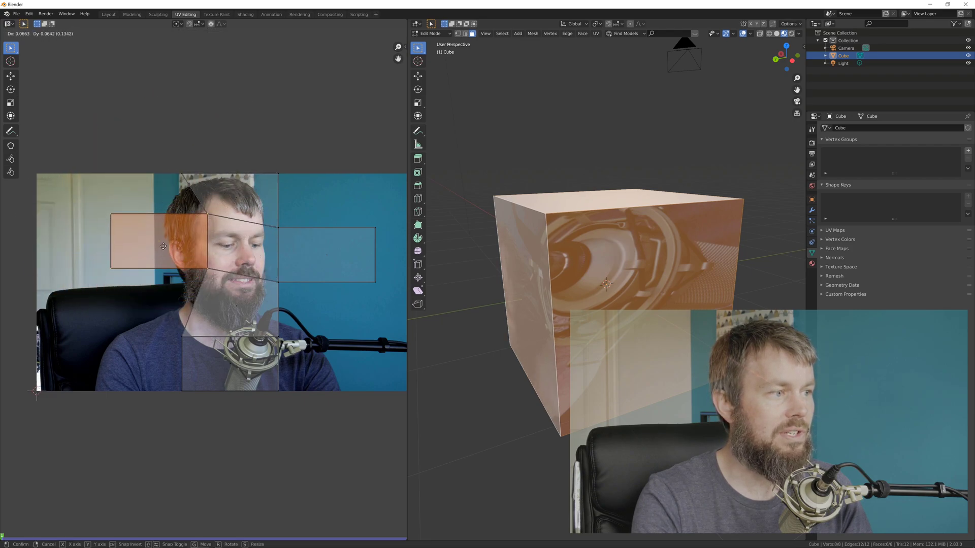
click(135, 270)
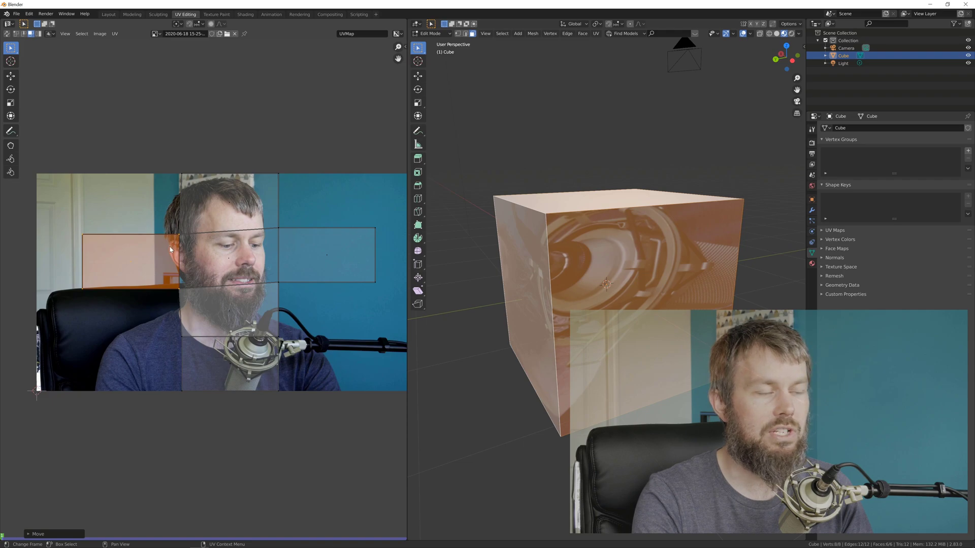
ctrl+drag(180, 245, 176, 248)
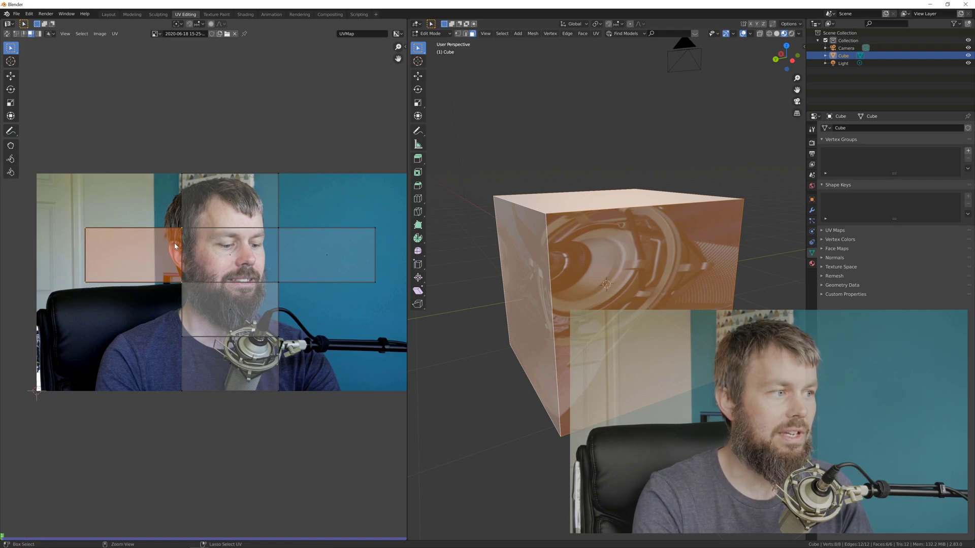
key(g)
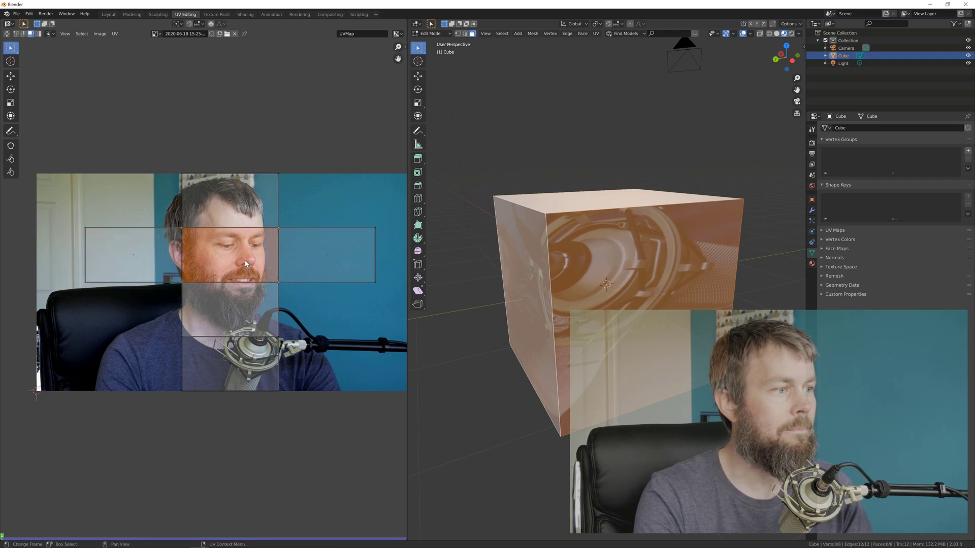
click(239, 250)
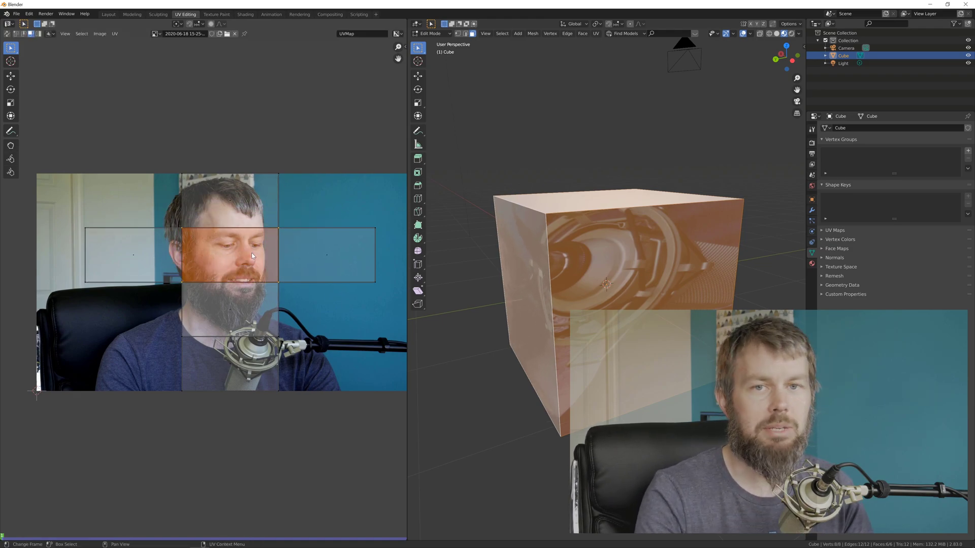
Clear the selection and select only the cube's side face showing the man's eyes and nose
key(alt+a)
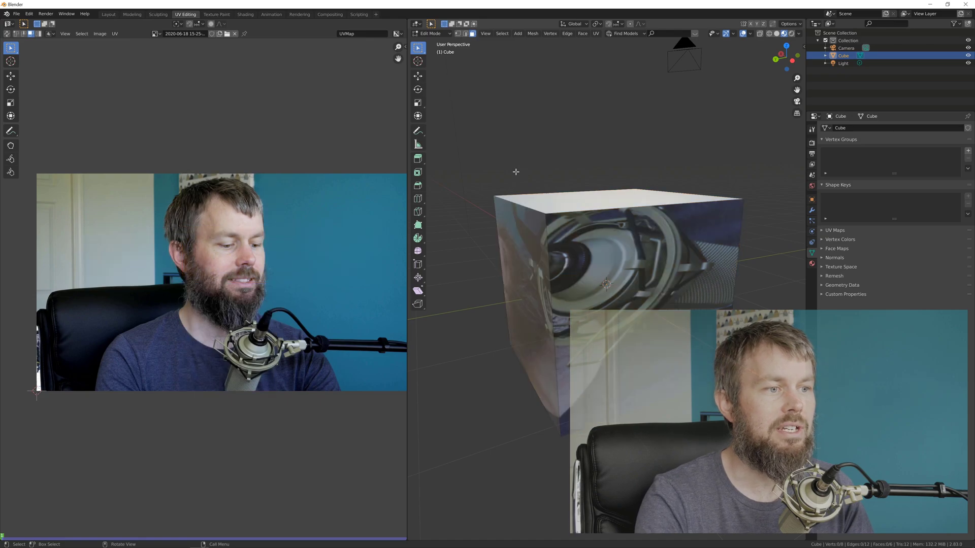
middle_drag(632, 201, 628, 220)
middle_drag(570, 181, 531, 243)
scroll(531, 243, down, 4)
middle_drag(714, 189, 637, 229)
scroll(655, 291, up, 5)
click(647, 291)
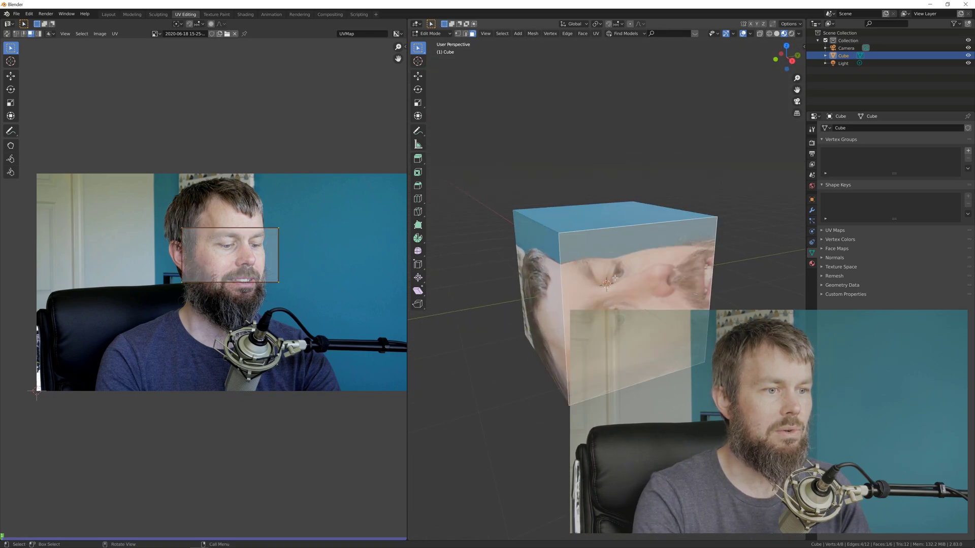
Run Select Split on the selected UV face to separate it from its neighbours
key(F3)
text(Set Tool By Index)
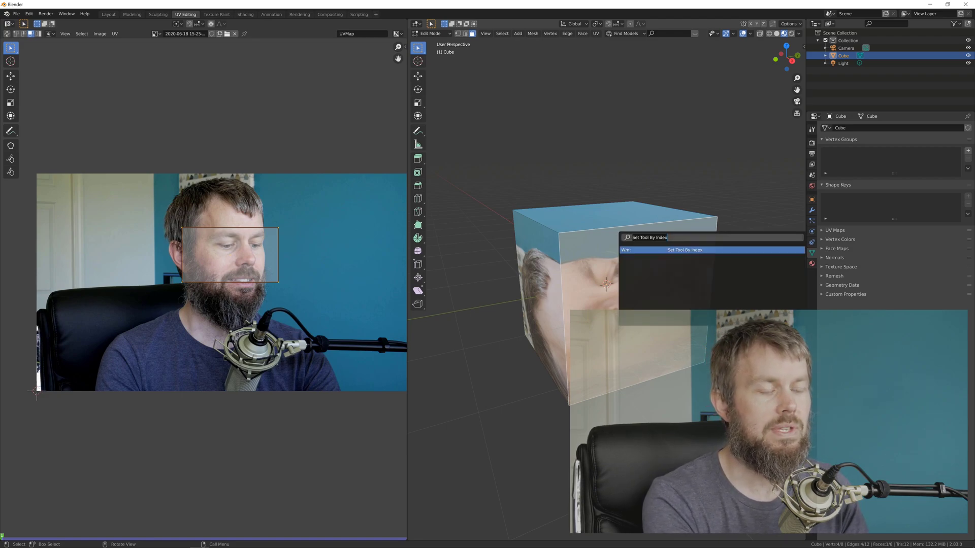
text(select spl)
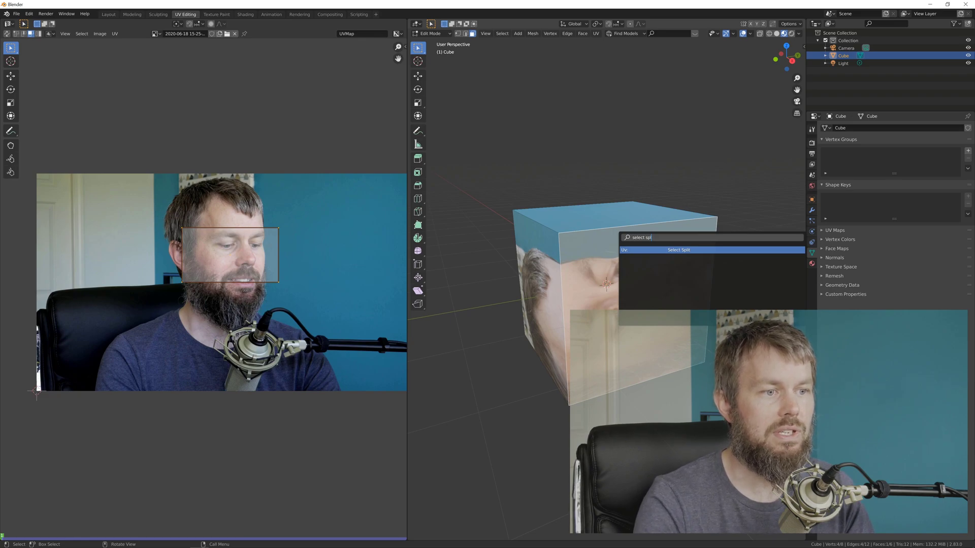
key(Return)
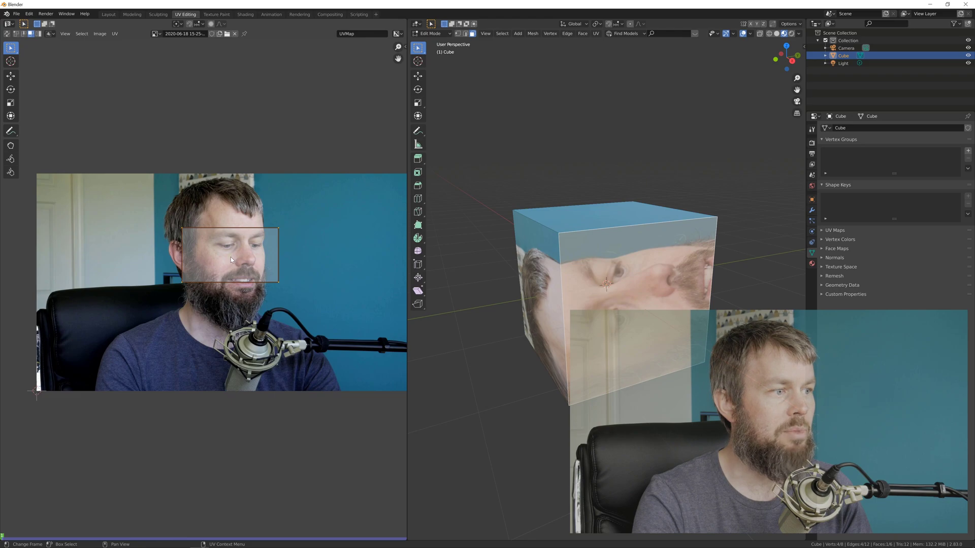
Try moving the UV face up over the man's hair and the door, and undo the move
key(g)
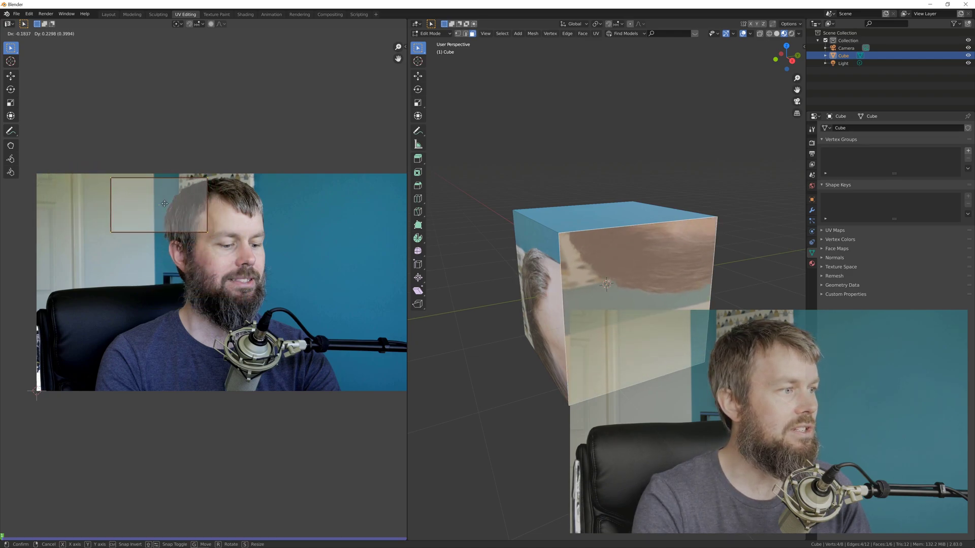
click(249, 224)
key(ctrl+z)
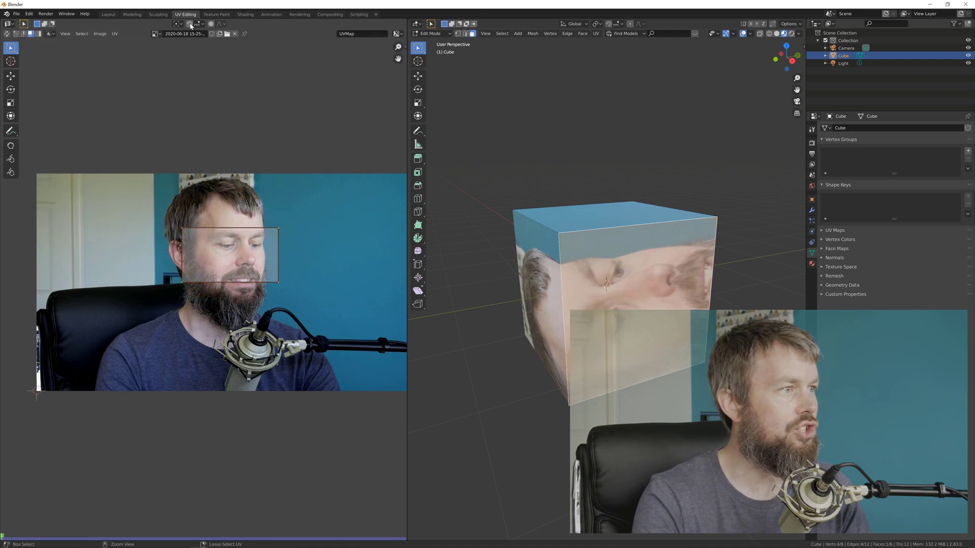
Enable UV snapping and move the face by -0.375 in X and -0.5 in Y into the video frame's lower-left corner
click(190, 23)
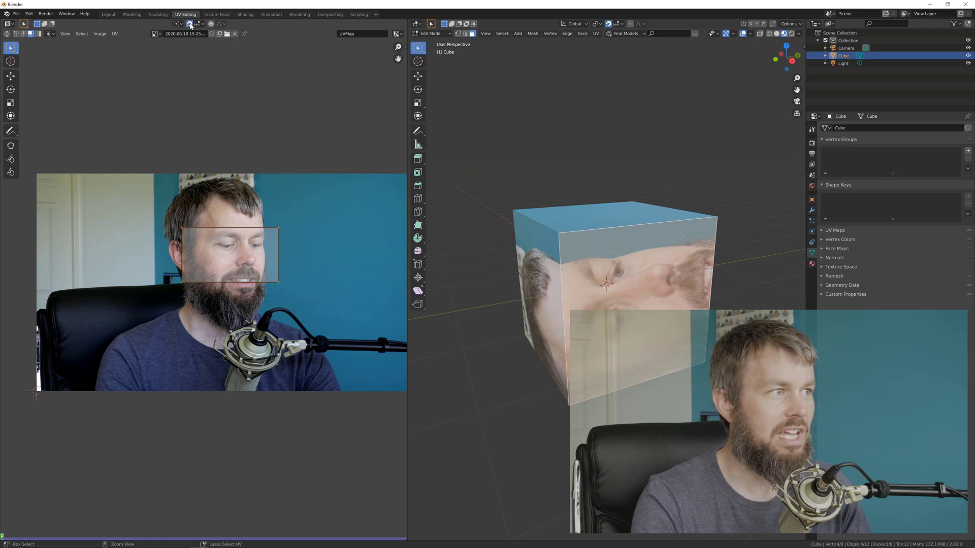
key(b)
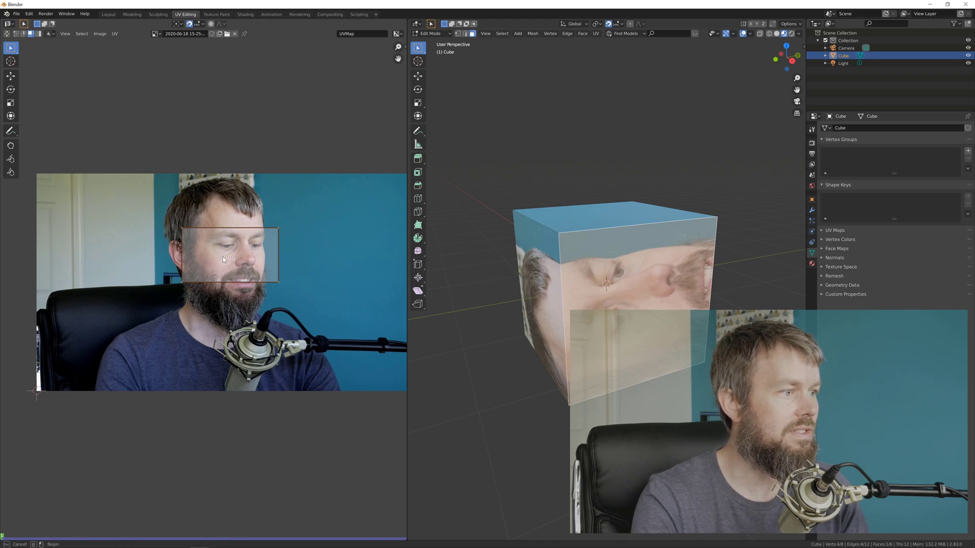
key(g)
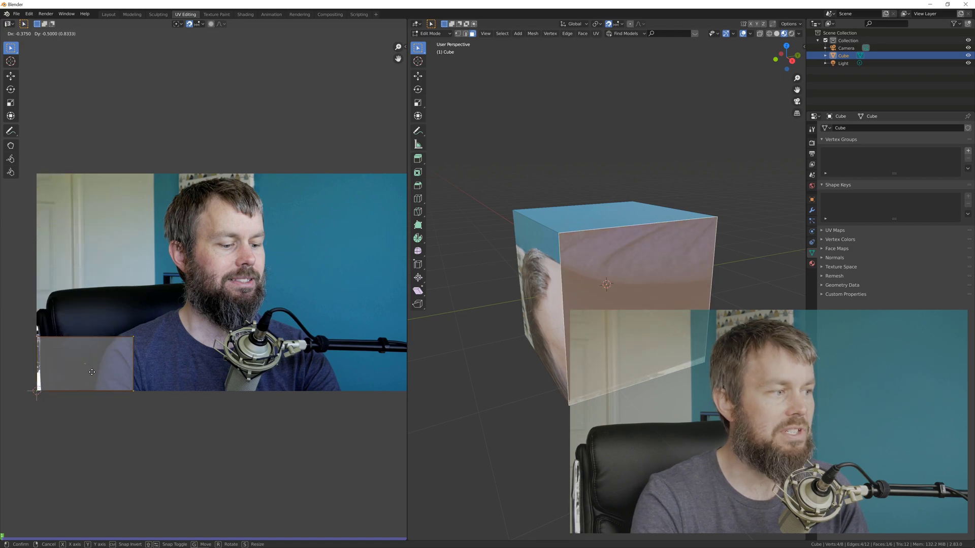
click(91, 372)
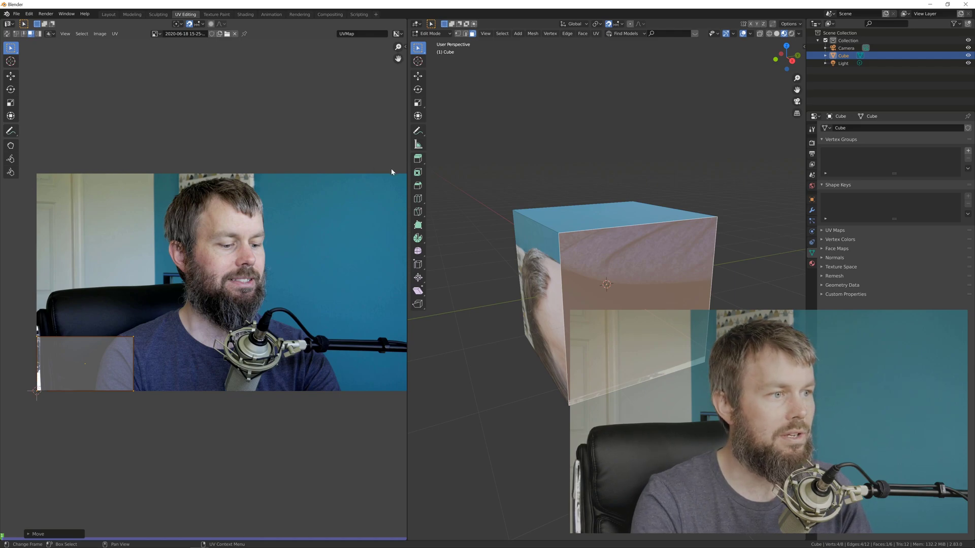
Stretch the UV face by its corner vertices to the video frame's full width, extending above and below the frame
scroll(359, 198, down, 1)
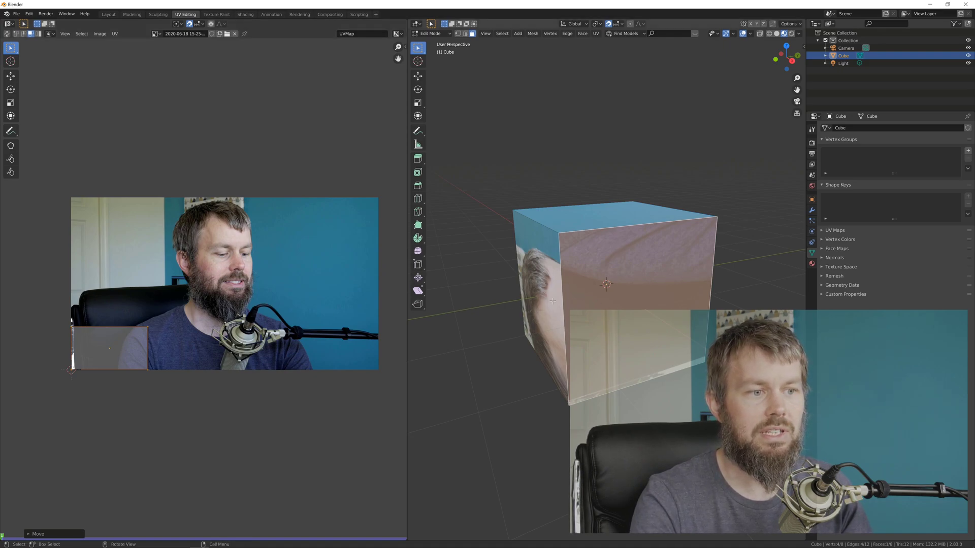
click(152, 333)
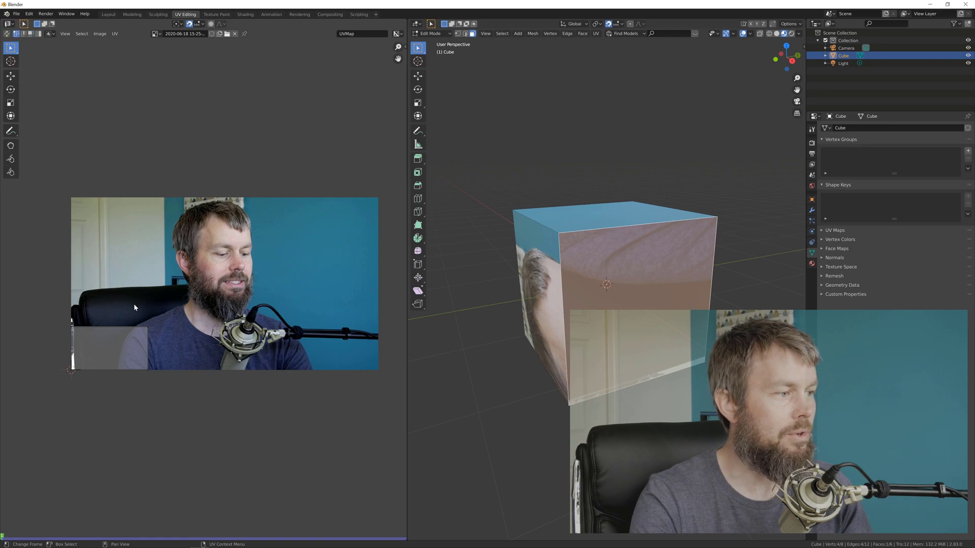
drag(163, 340, 388, 173)
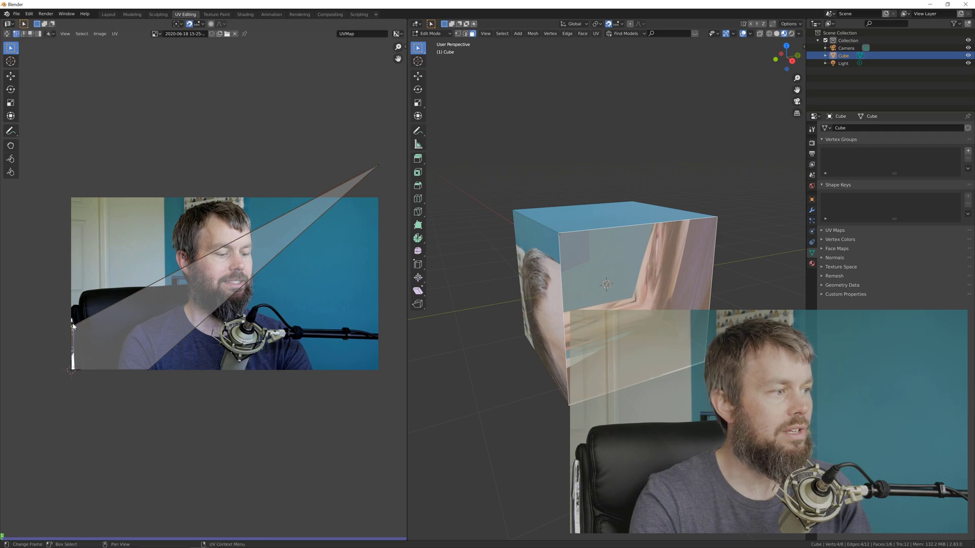
drag(75, 326, 72, 167)
key(g)
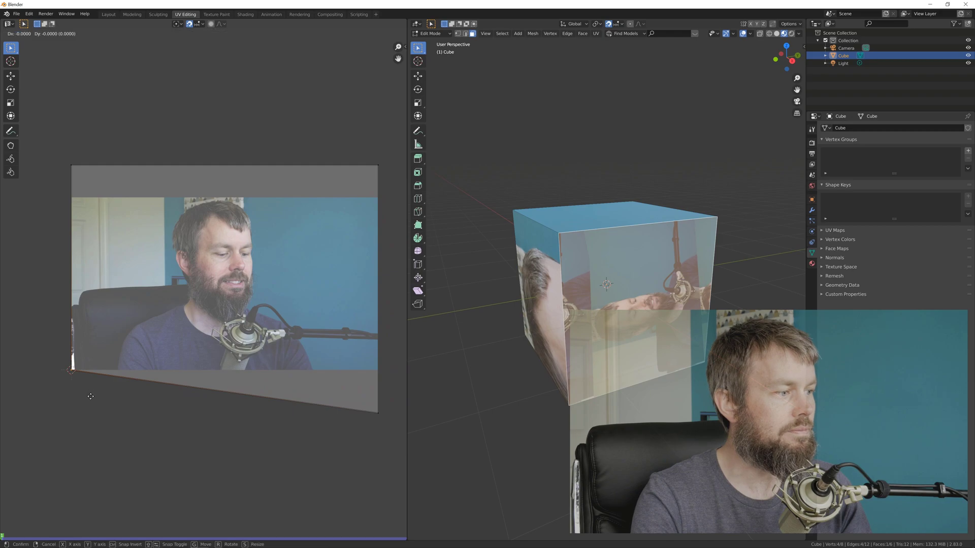
click(89, 433)
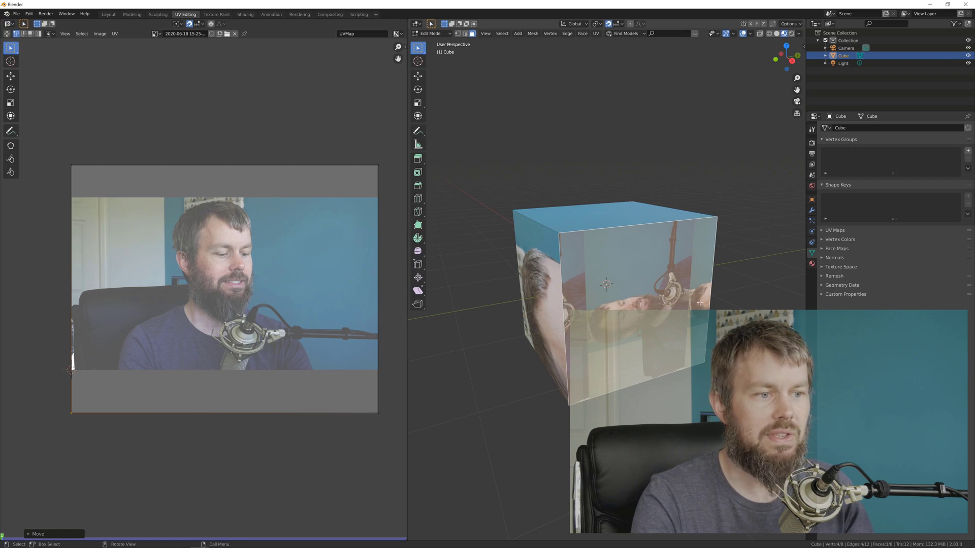
Select all corners of the UV face and rotate them by -90 degrees so the video stands upright on the cube
middle_drag(699, 302, 533, 302)
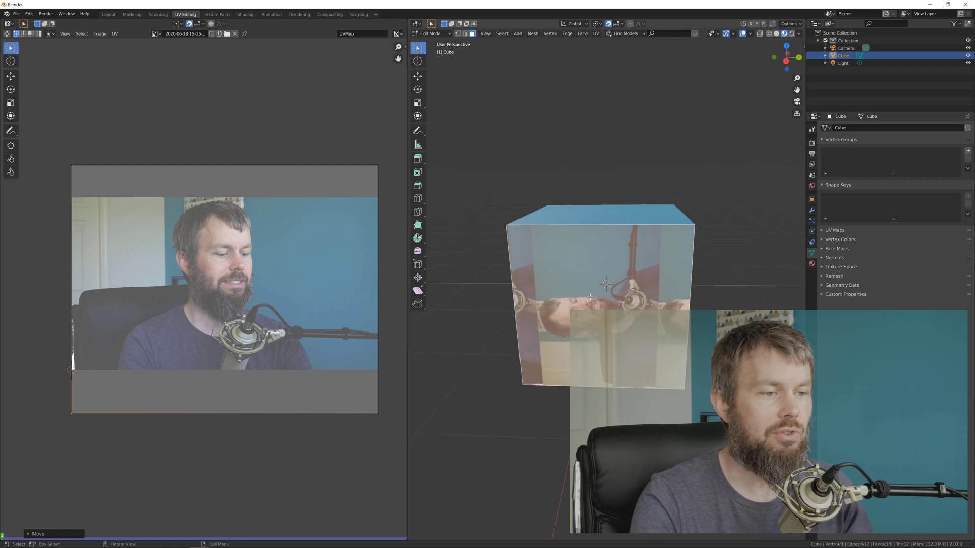
middle_drag(609, 330, 552, 309)
drag(53, 151, 393, 440)
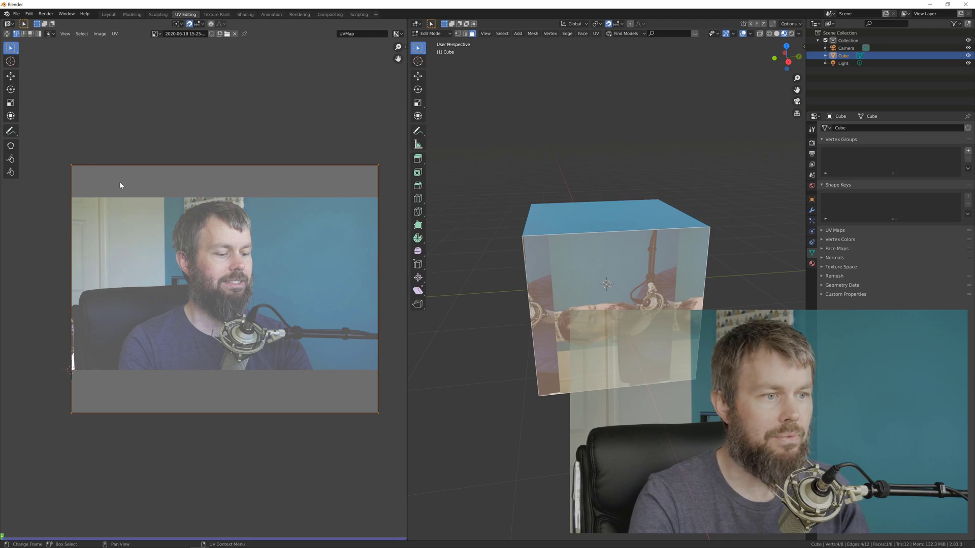
key(r)
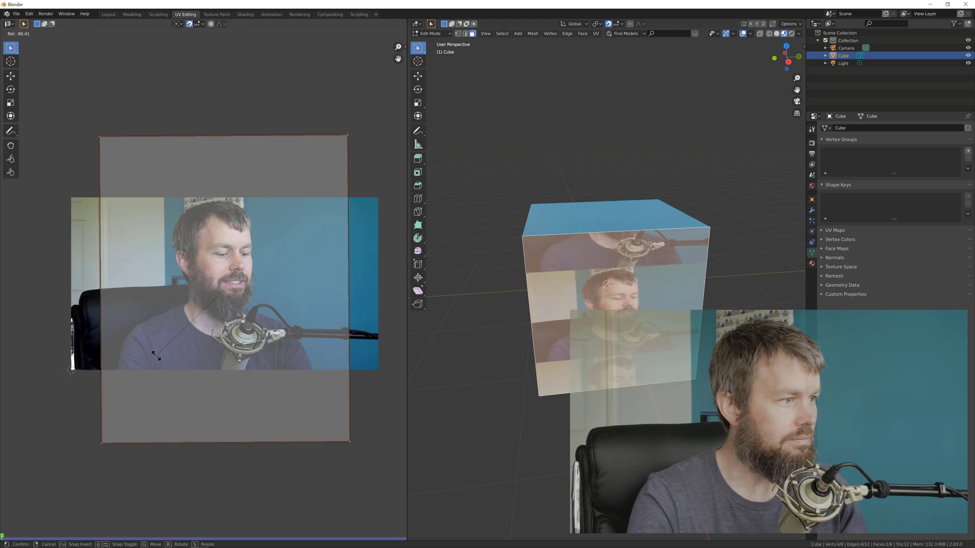
click(156, 359)
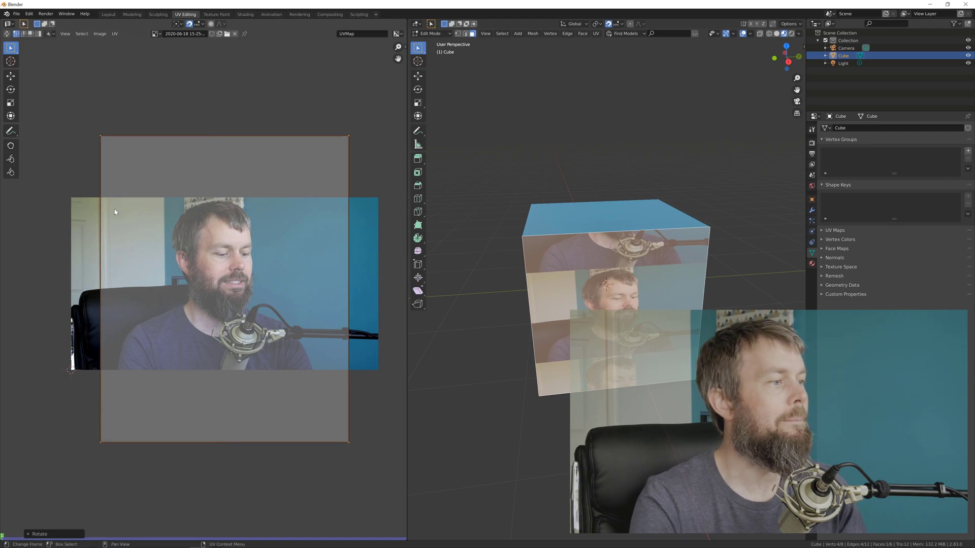
Move the four UV corners outward with snapping into a rectangle extending slightly past the video frame's sides and well above and below it
click(94, 128)
key(g)
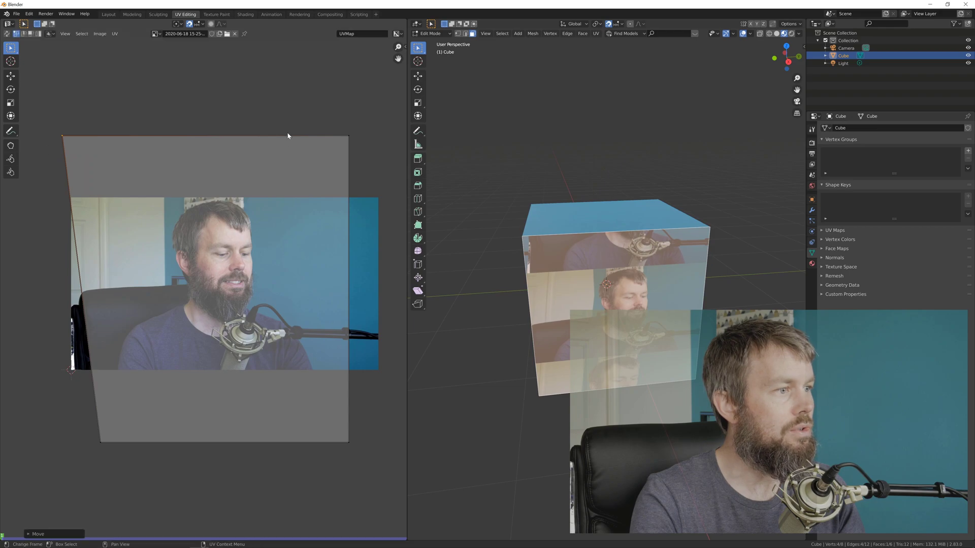
click(403, 156)
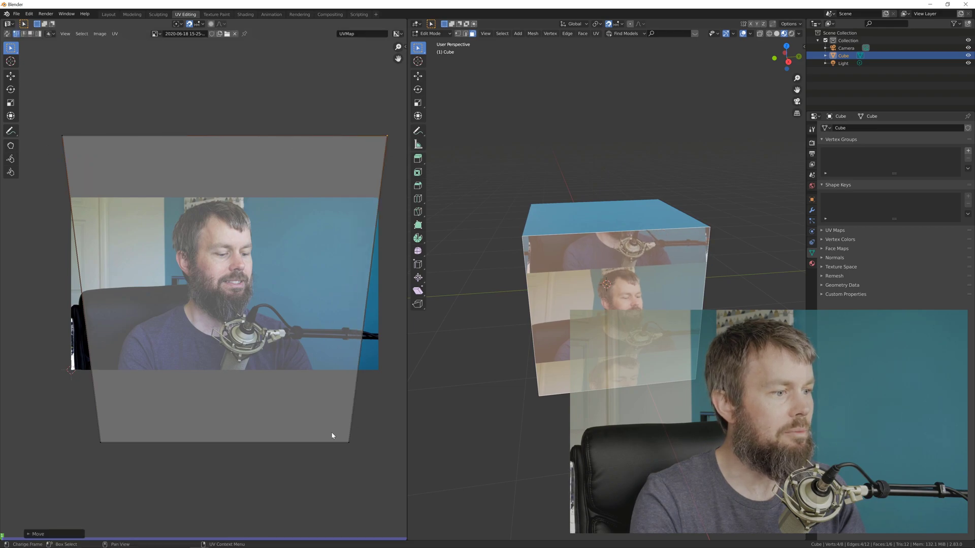
click(349, 442)
key(g)
click(392, 457)
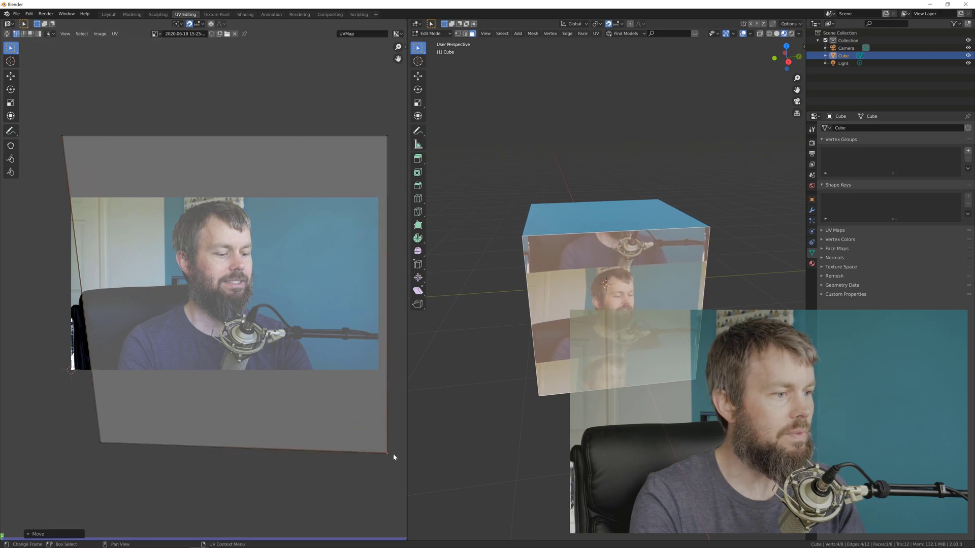
click(101, 438)
key(g)
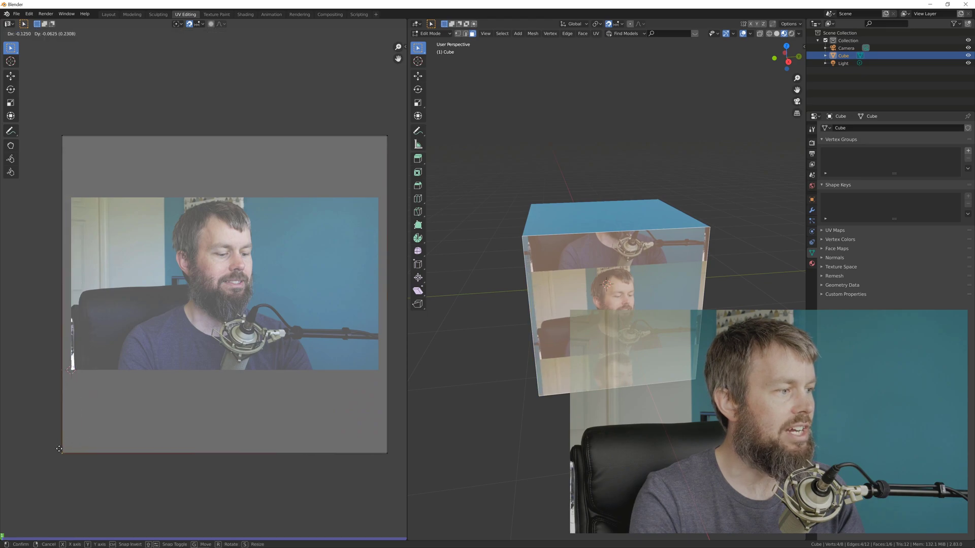
click(59, 449)
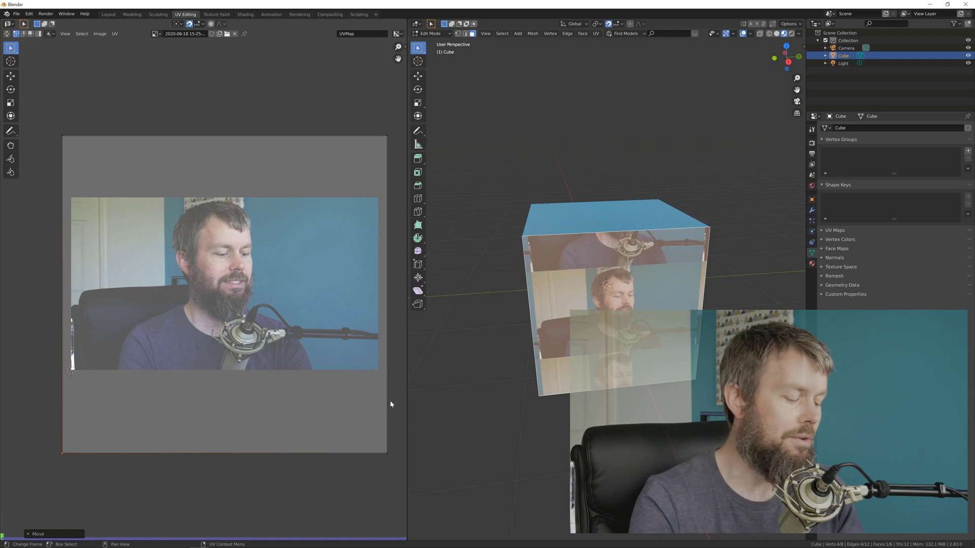
Open Calculator, subtract 2160 from 3840, and divide the result by 2
key(super+r)
text(calc)
key(Return)
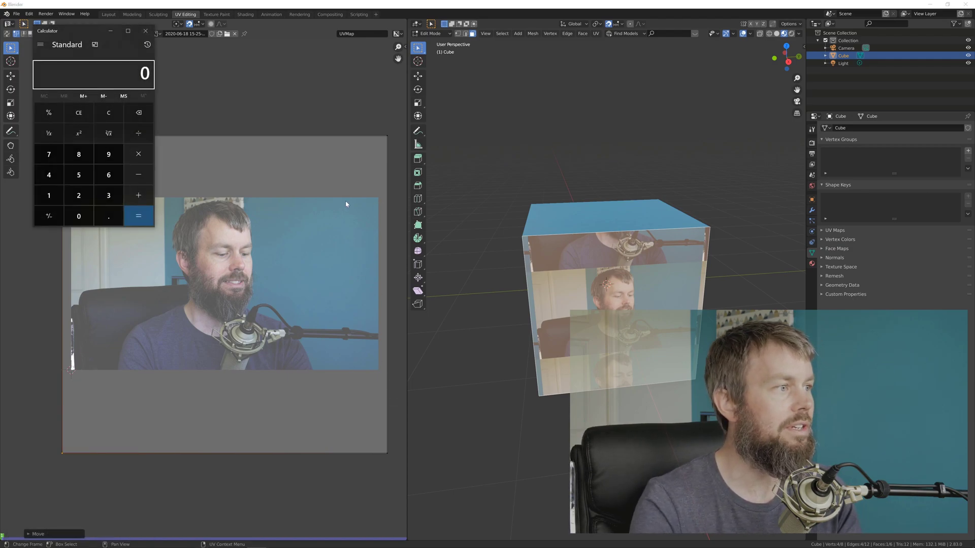
text(3840)
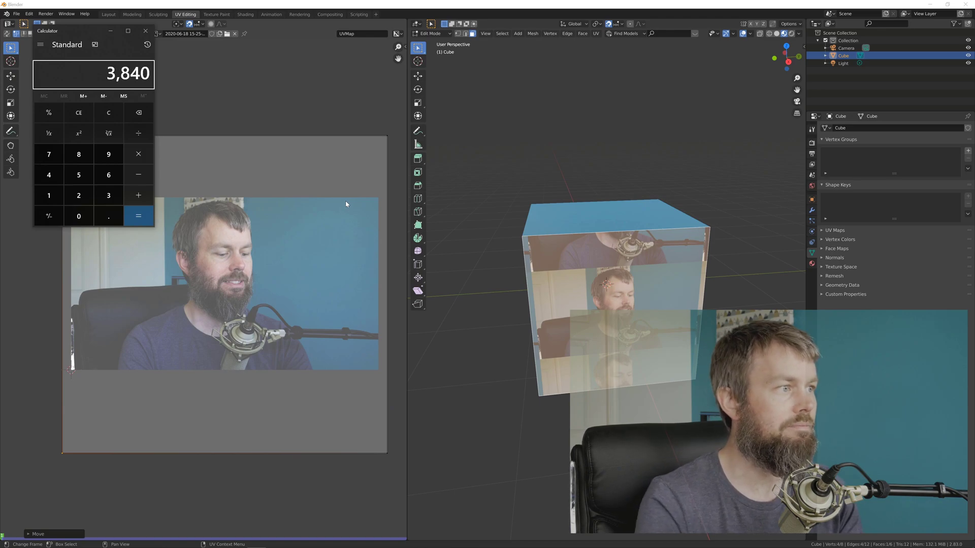
text(-2160)
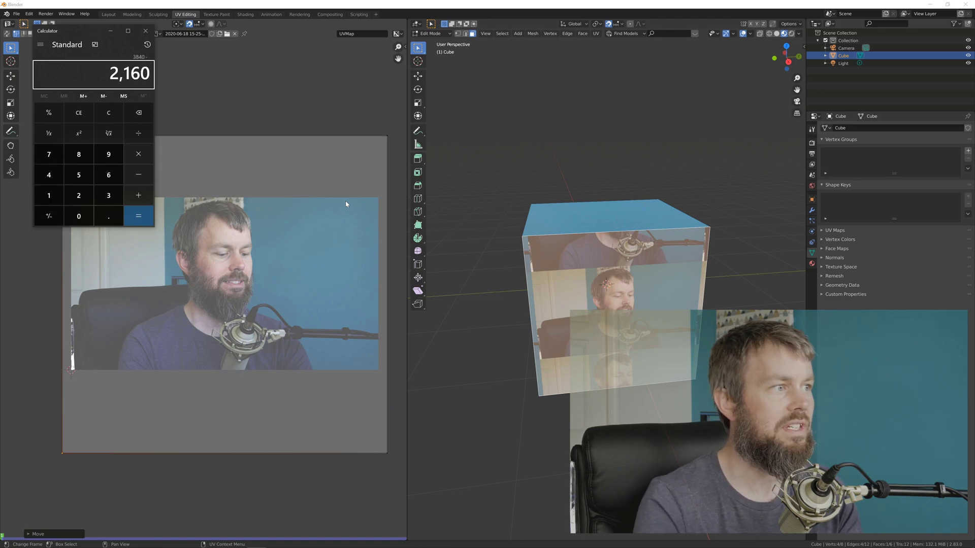
key(Return)
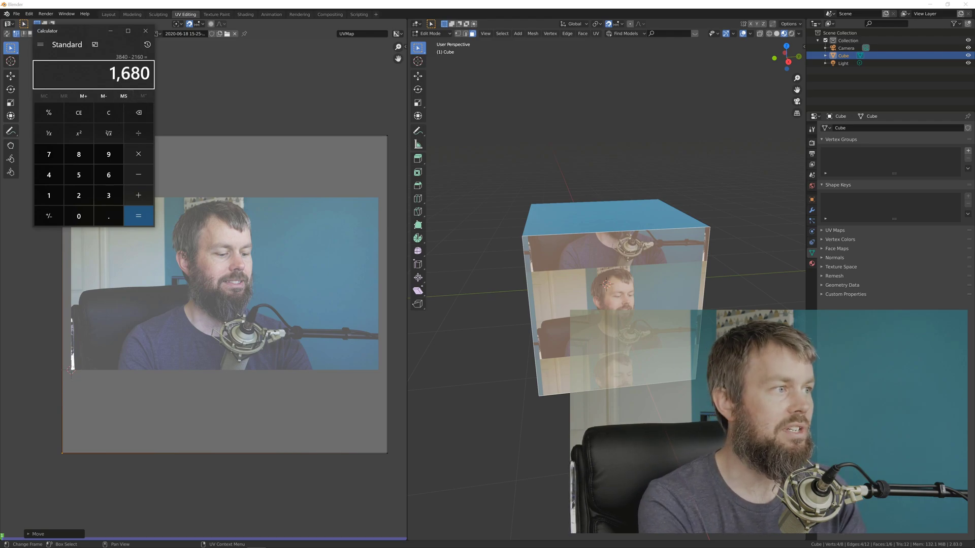
text(/2)
key(Return)
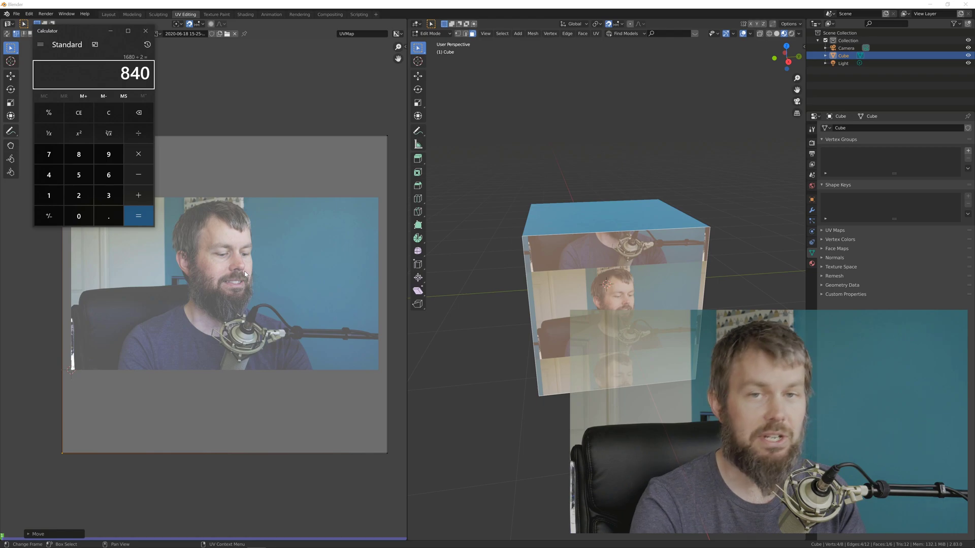
Divide the halved result by 2160 in Calculator and highlight the leading decimal digits
drag(93, 34, 165, 53)
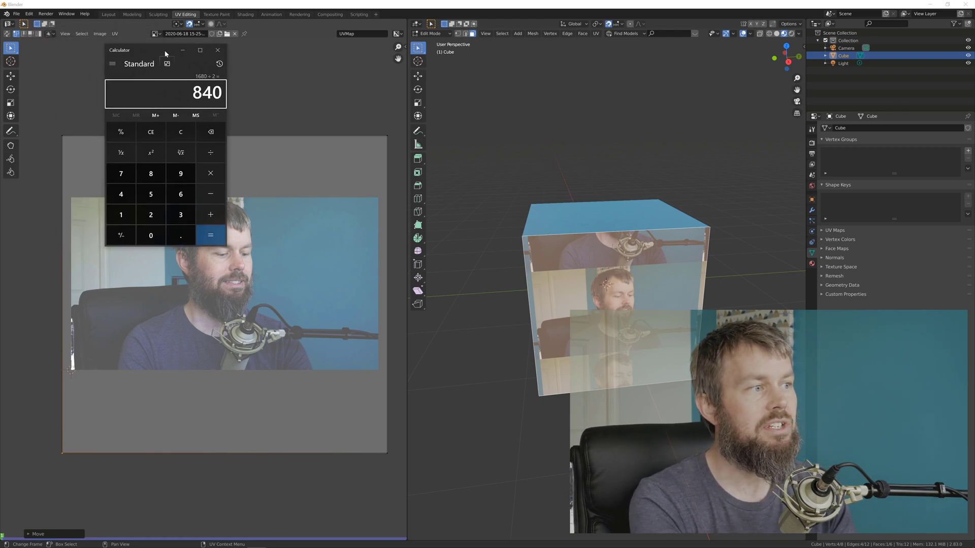
text(+2160)
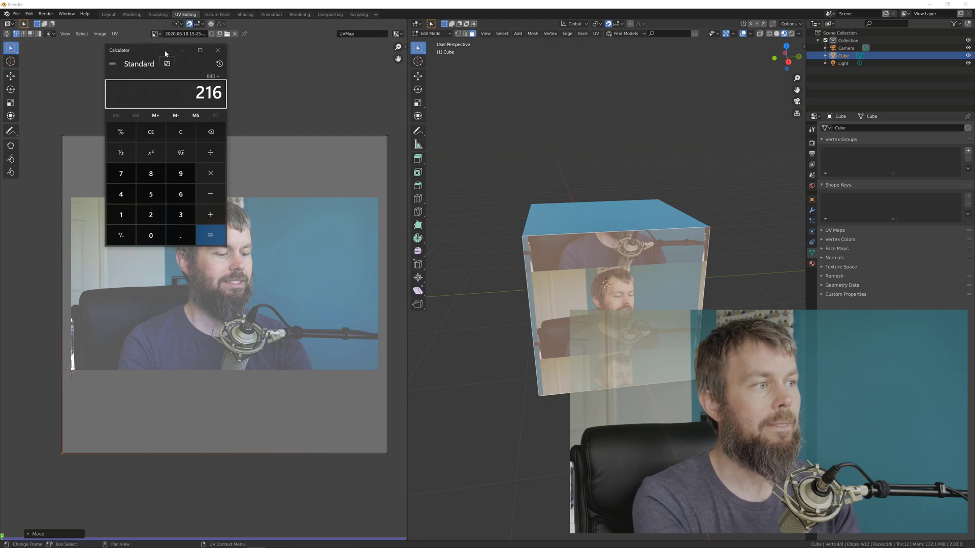
key(Return)
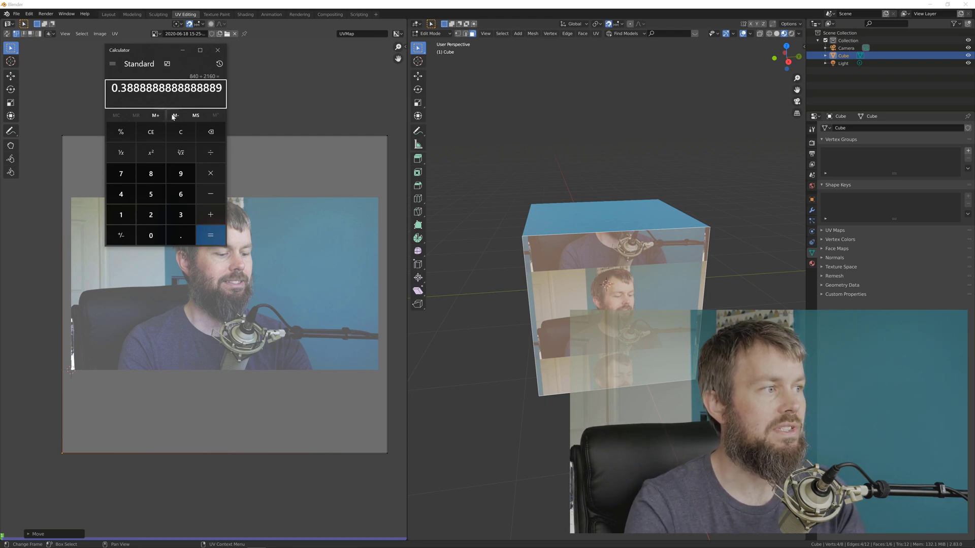
drag(120, 88, 159, 88)
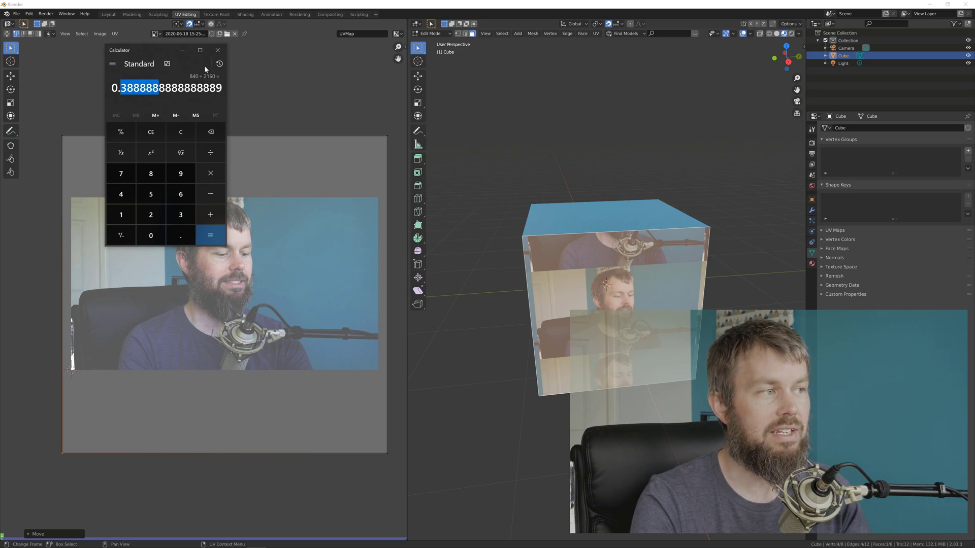
Return to Blender, disable UV snapping, and move the face's upper-right corner by about -0.036 in X and -0.032 in Y
drag(132, 55, 471, 93)
click(364, 112)
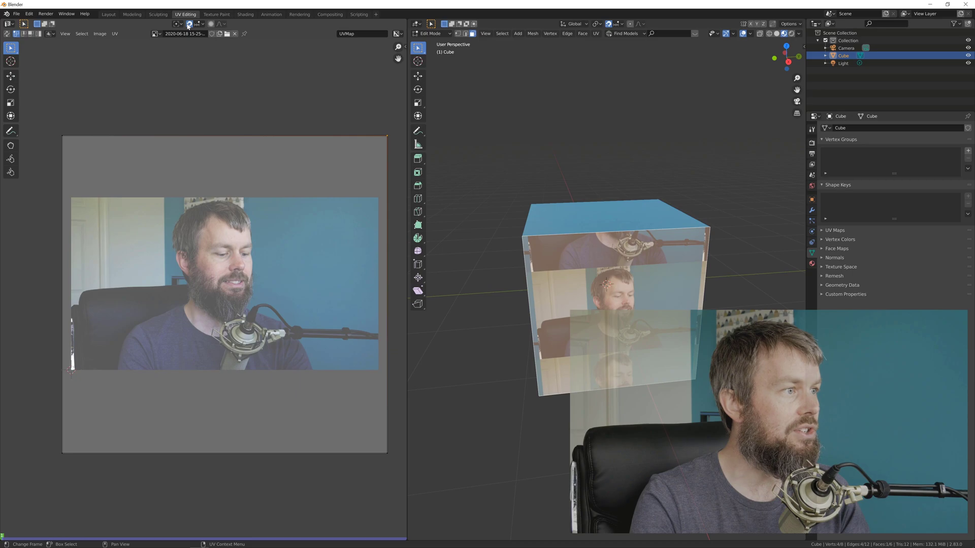
key(g)
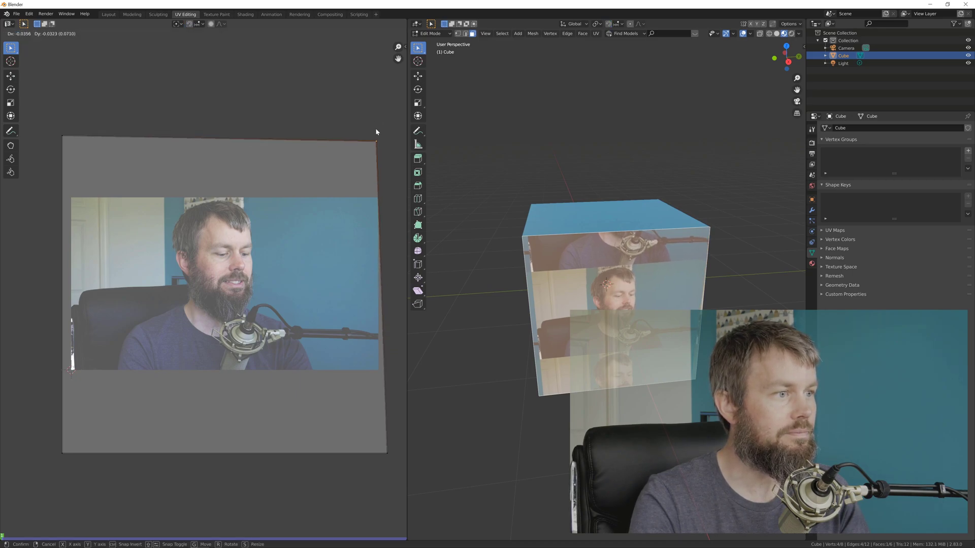
click(376, 132)
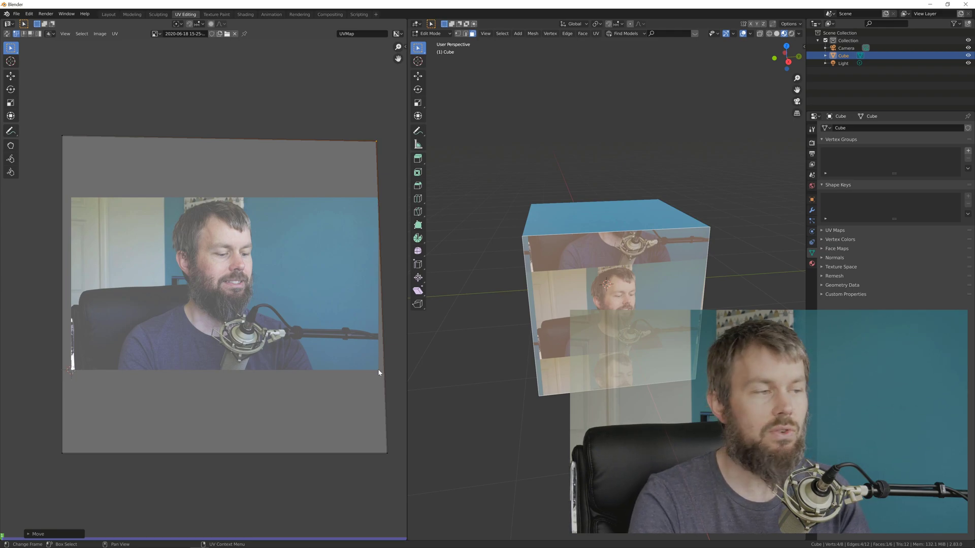
Show the UV vertex coordinates and set the face's upper-right corner to X 1 and Y 1.389
click(405, 48)
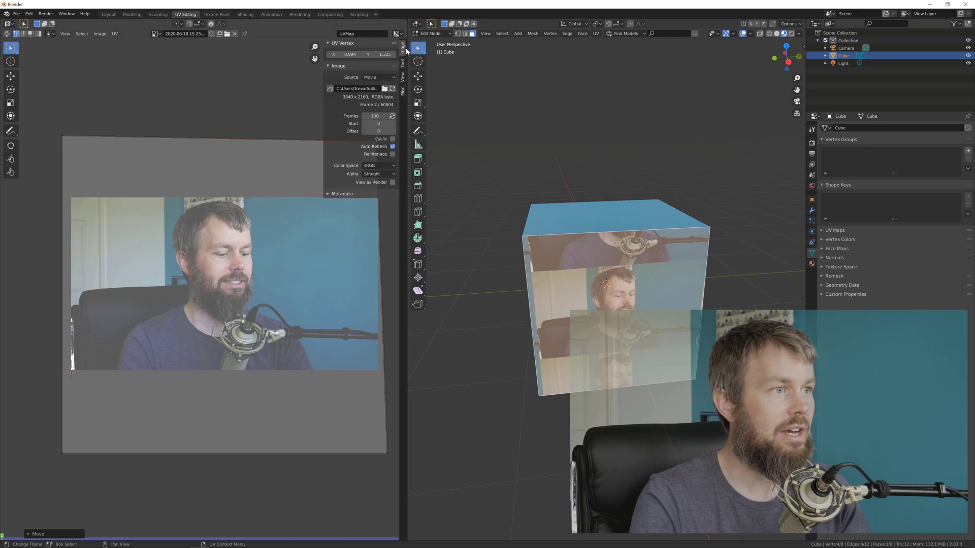
click(349, 54)
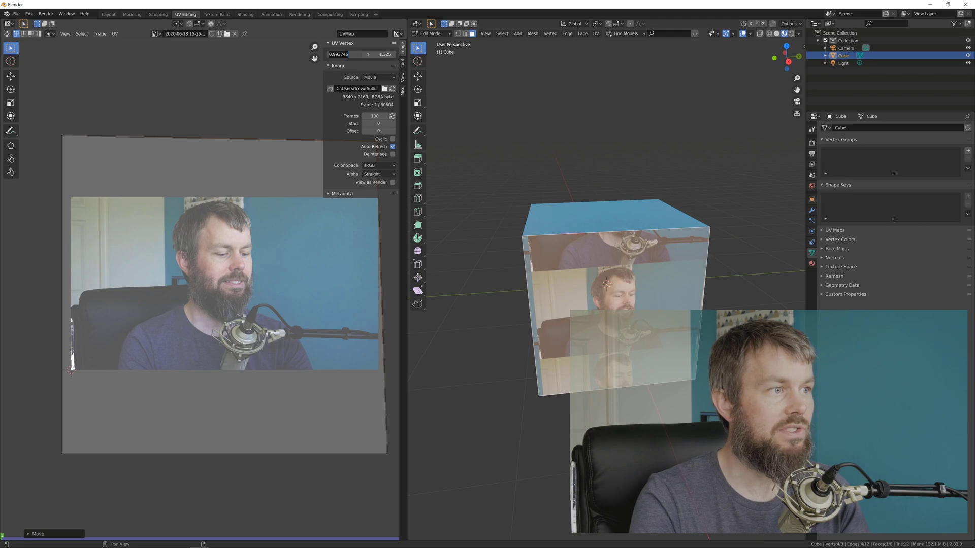
text(1)
key(Tab)
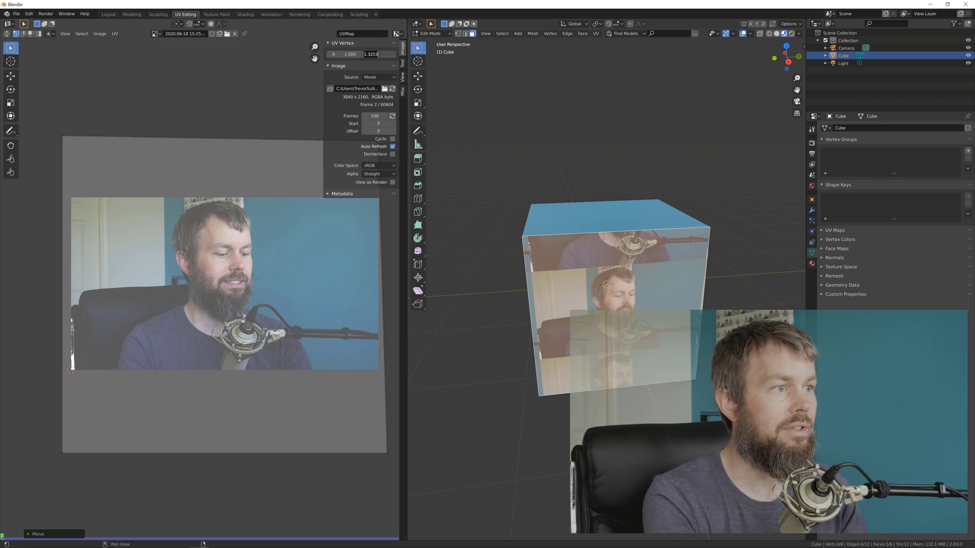
text(1)
text(.388)
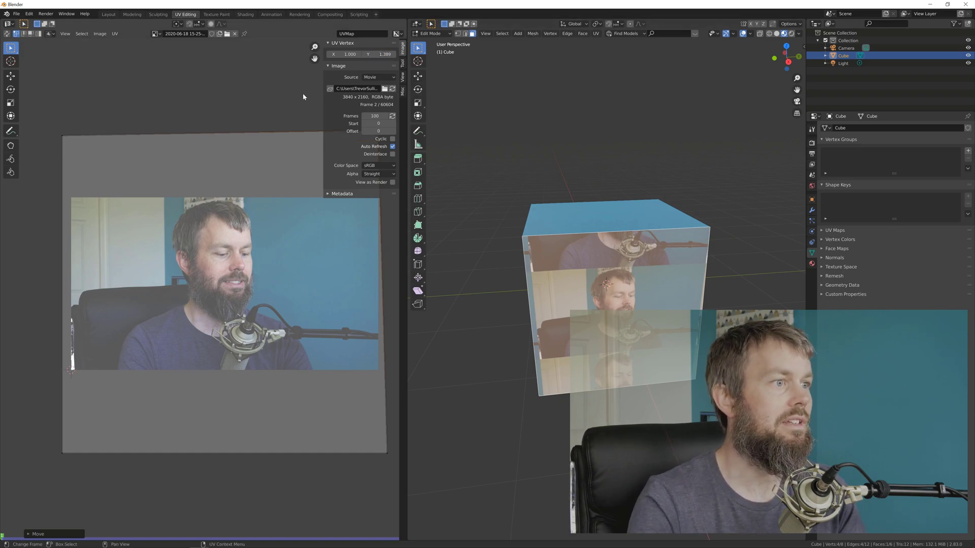
key(Return)
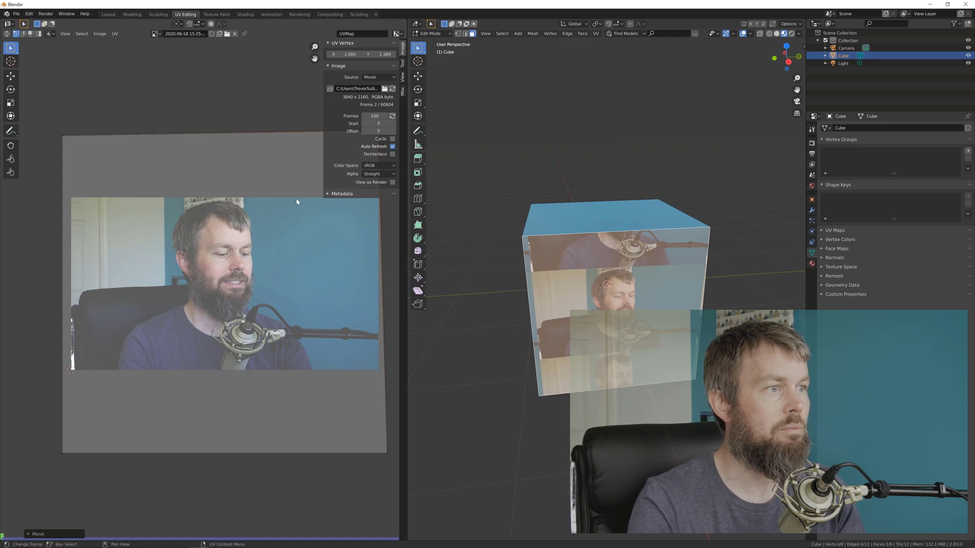
Select the face's lower-right UV corner and set its coordinates to X 1 and Y -0.388888
click(391, 465)
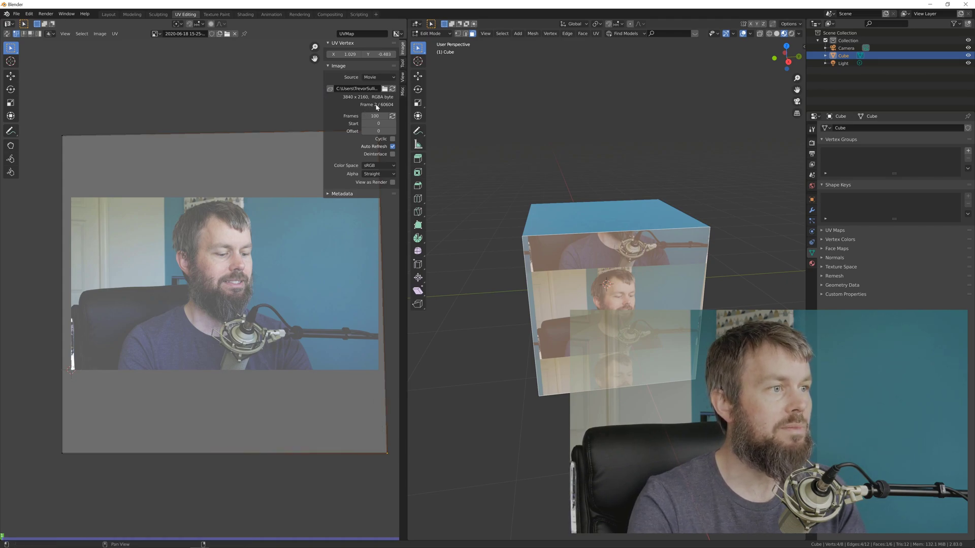
click(350, 55)
text(1)
key(Return)
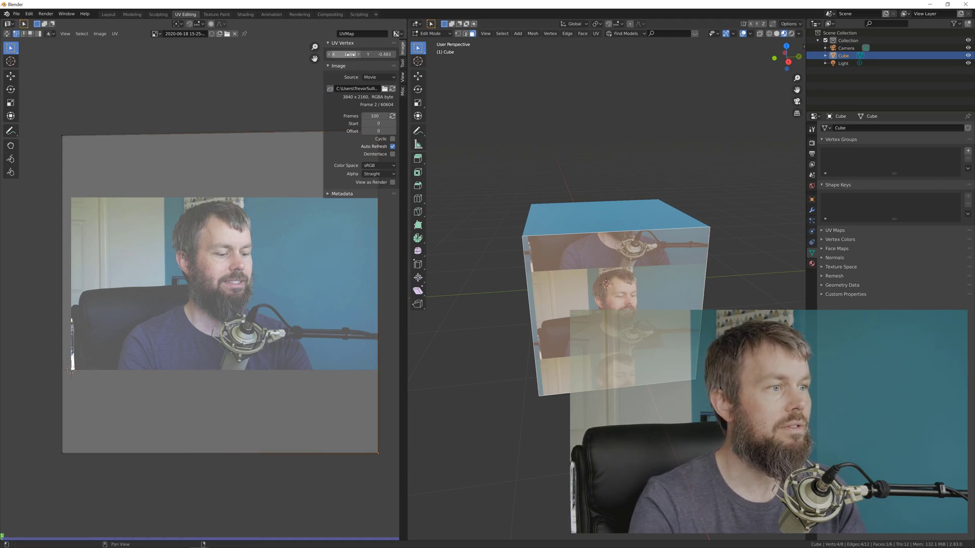
click(379, 53)
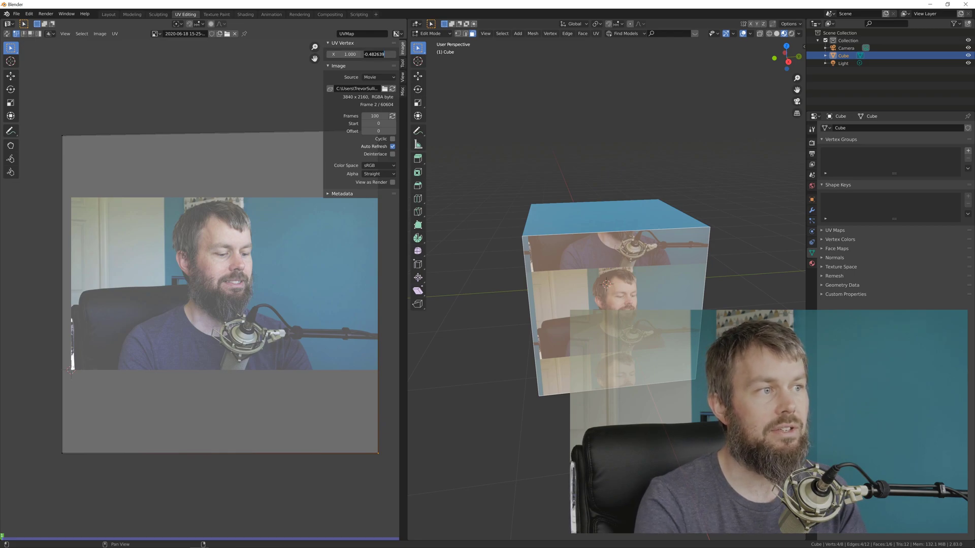
key(BackSpace)
text(-.388888)
key(Return)
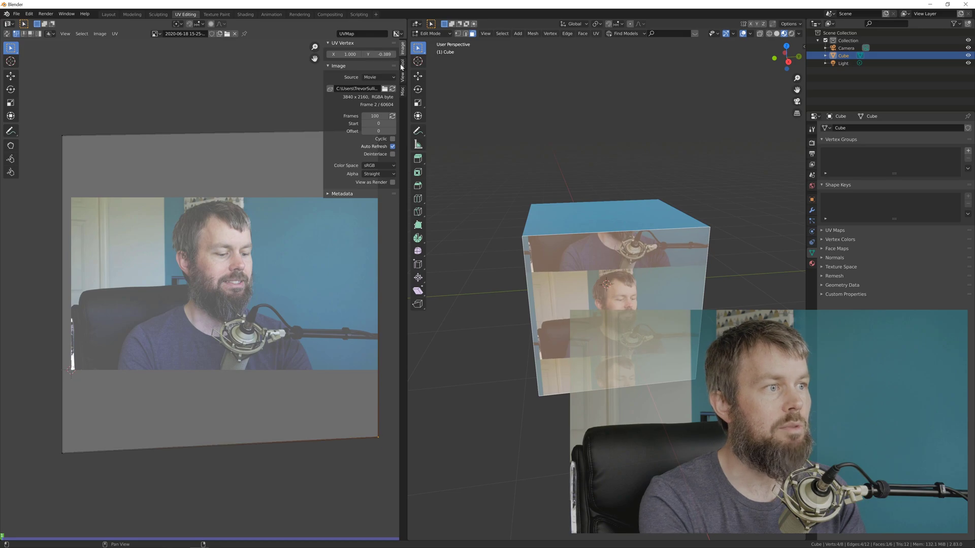
Select the face's lower-left UV corner and set its X coordinate to 0
click(11, 410)
drag(38, 447, 80, 470)
click(351, 54)
text(0)
key(Return)
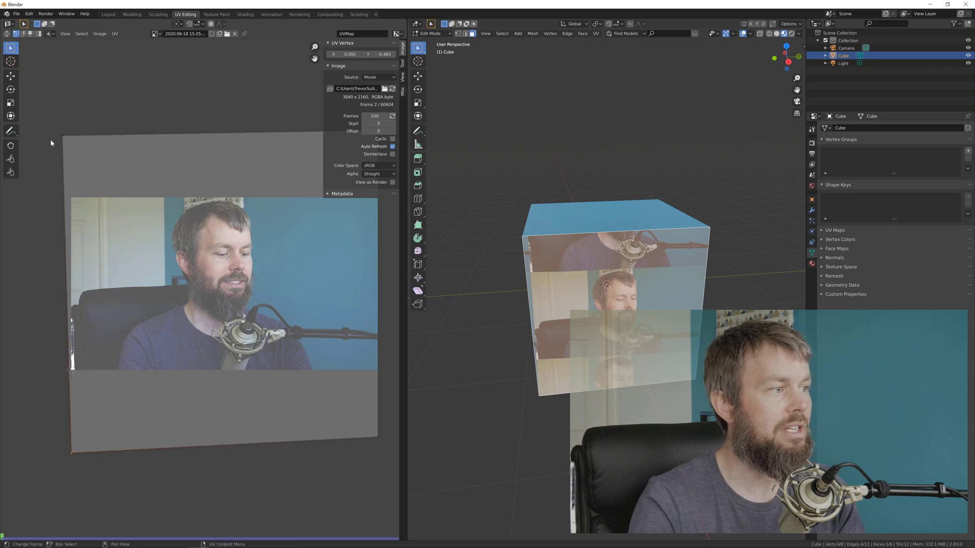
Select the face's upper-left UV corner and set its coordinates to X 0 and Y 1.3888888
drag(48, 125, 80, 157)
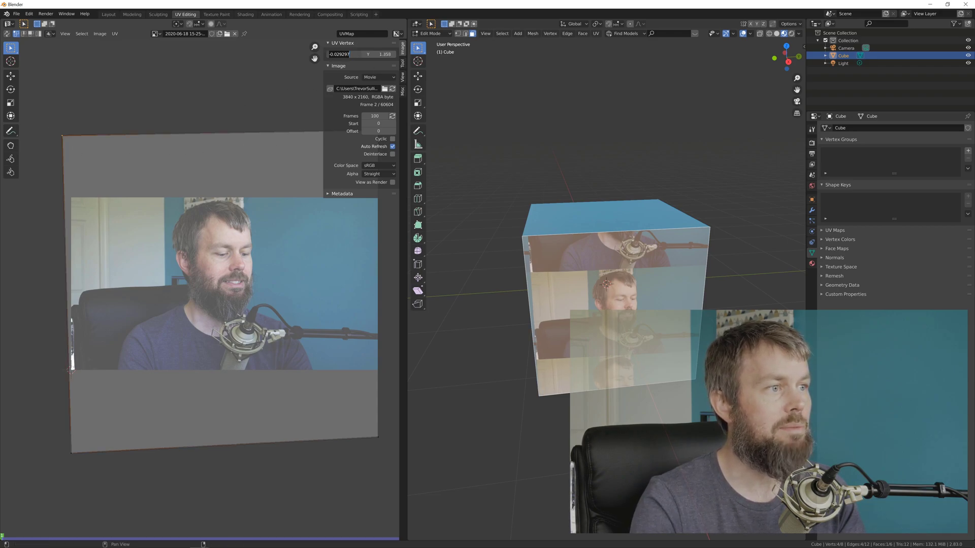
text(0)
key(Return)
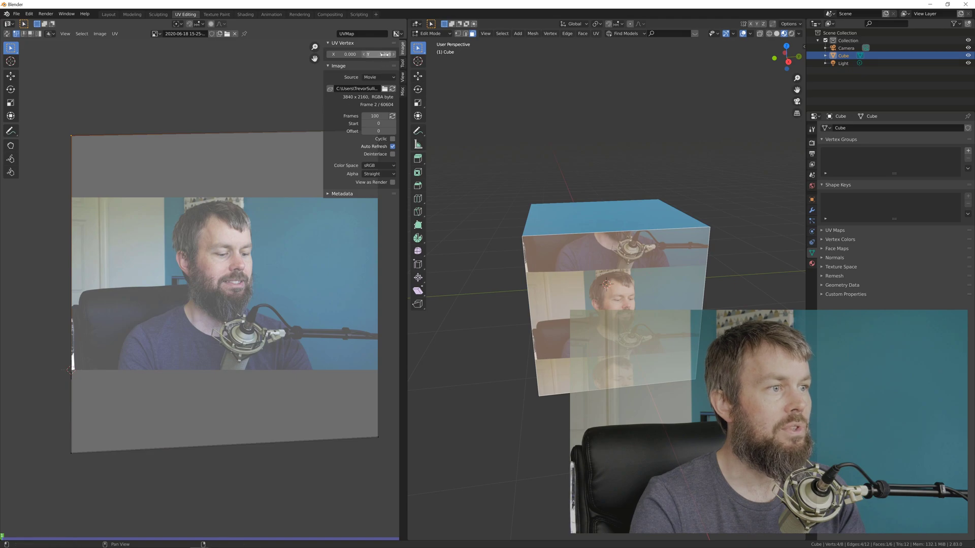
click(375, 54)
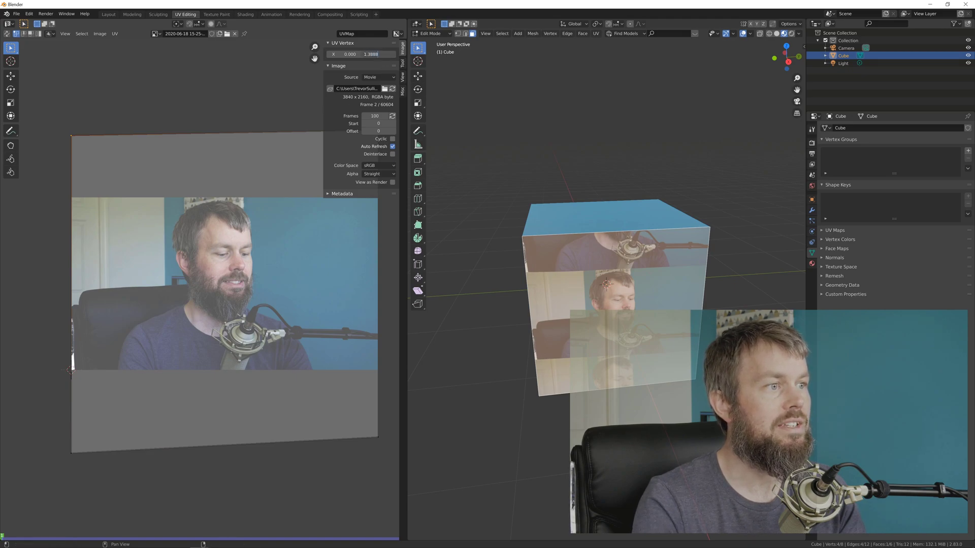
text(1.3888888)
key(Return)
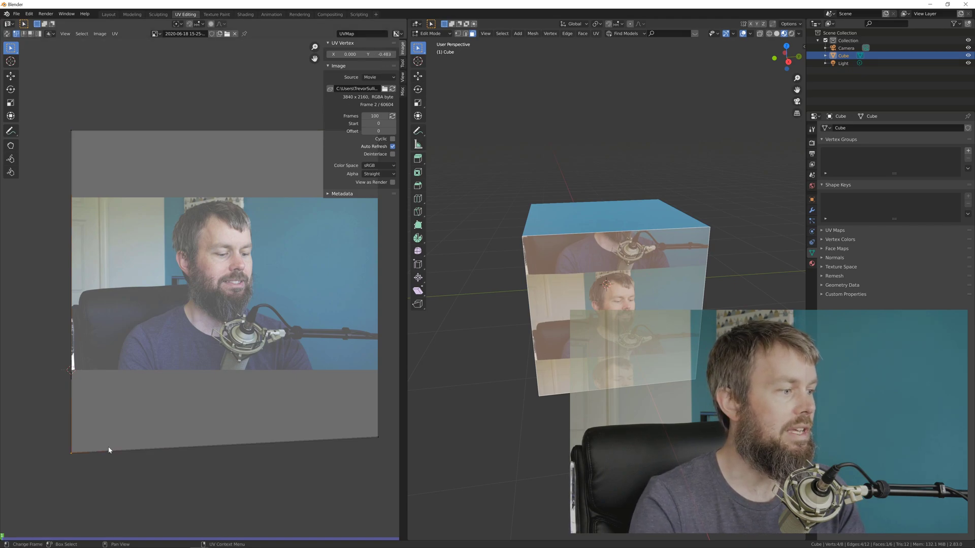
Set the lower-left UV corner's Y coordinate to about -0.389, level with the lower-right corner
click(374, 54)
key(BackSpace)
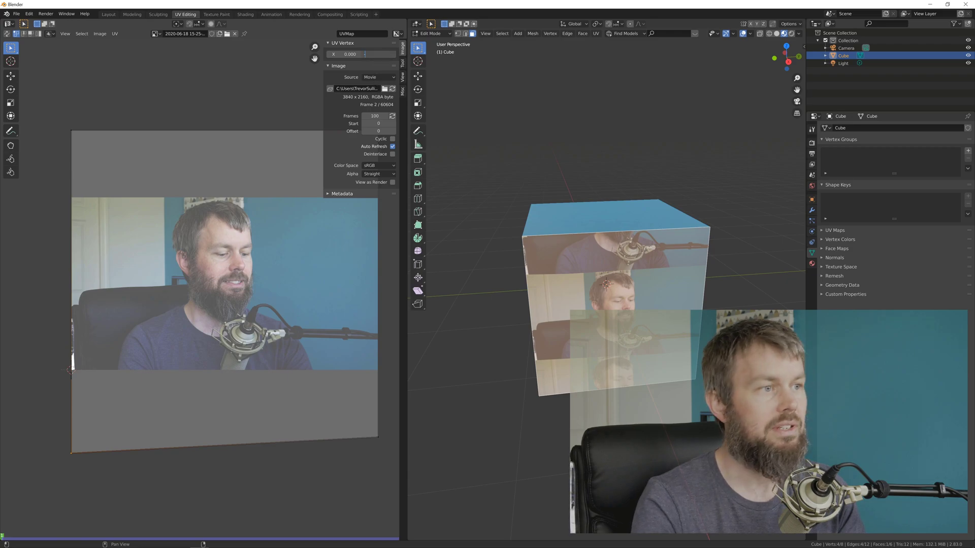
text(1.3888888)
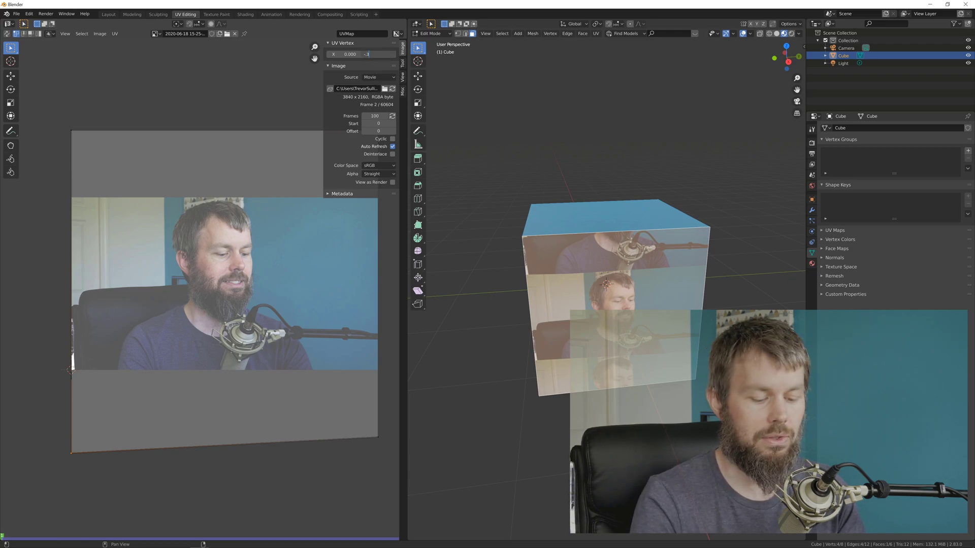
key(Return)
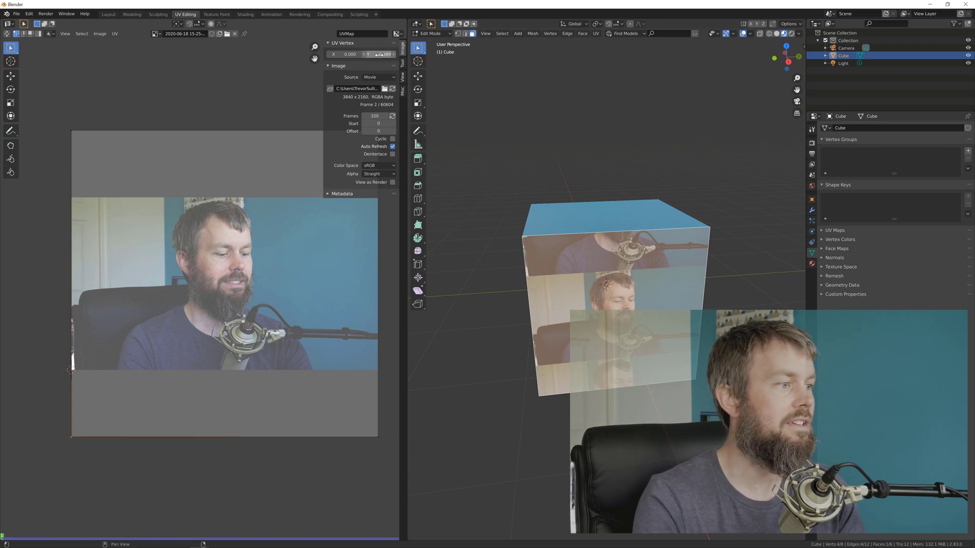
Inspect the video on the cube's face up close, render the current frame, and close the render
click(214, 102)
scroll(733, 307, up, 5)
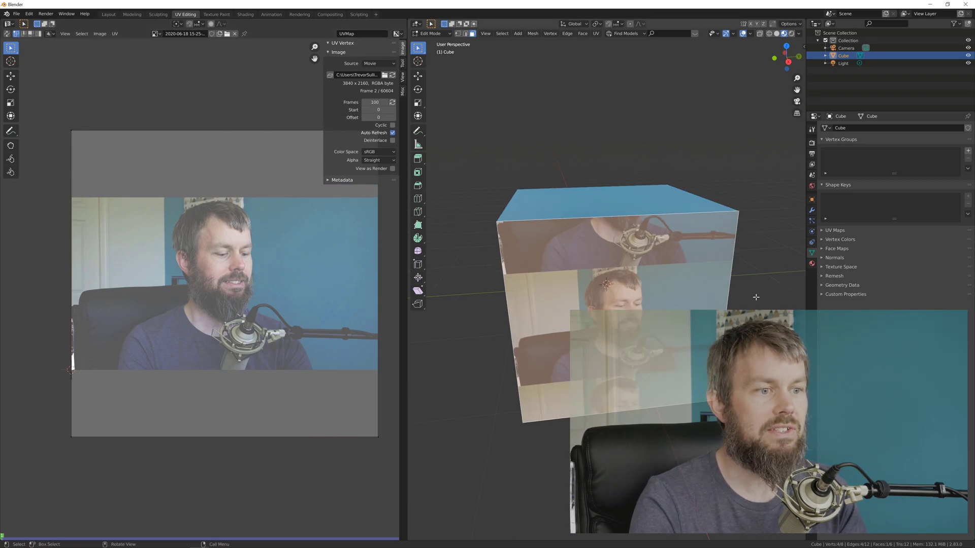
scroll(693, 336, up, 2)
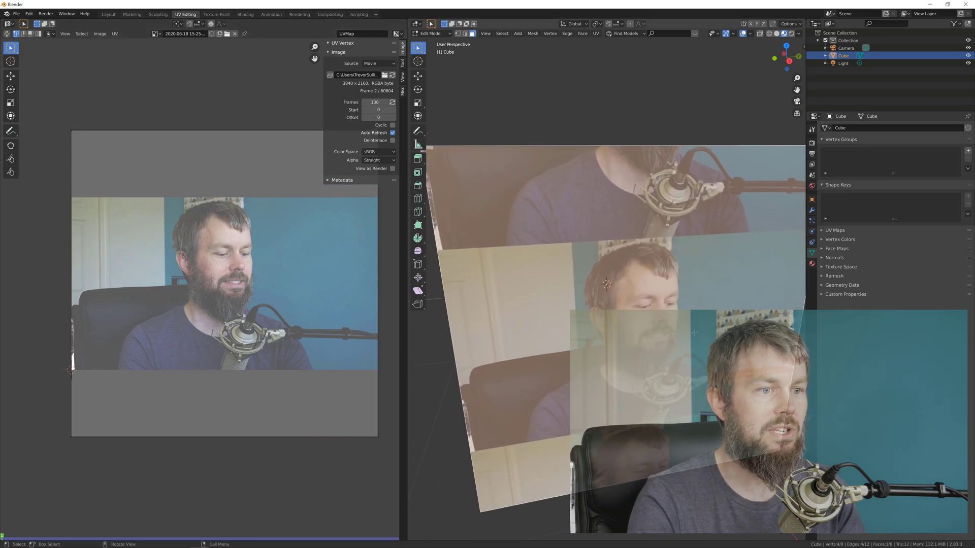
scroll(687, 299, down, 3)
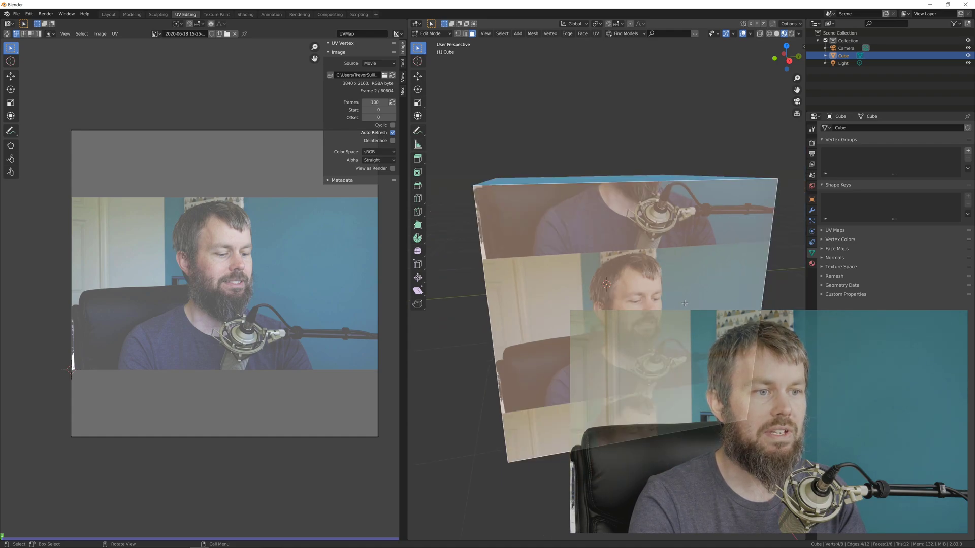
key(F12)
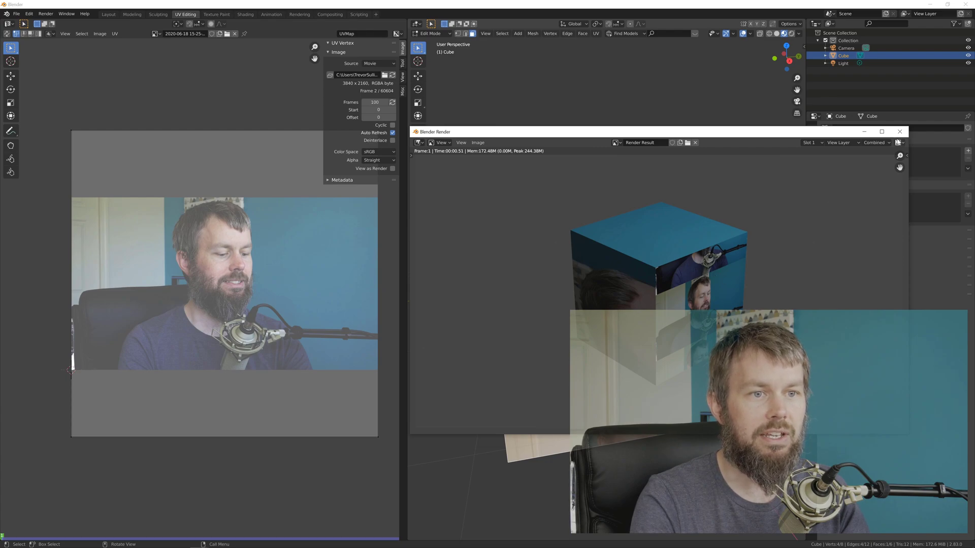
key(Escape)
In the cube's material, set the Base Color video texture's extension to Clip and deselect the face
click(812, 264)
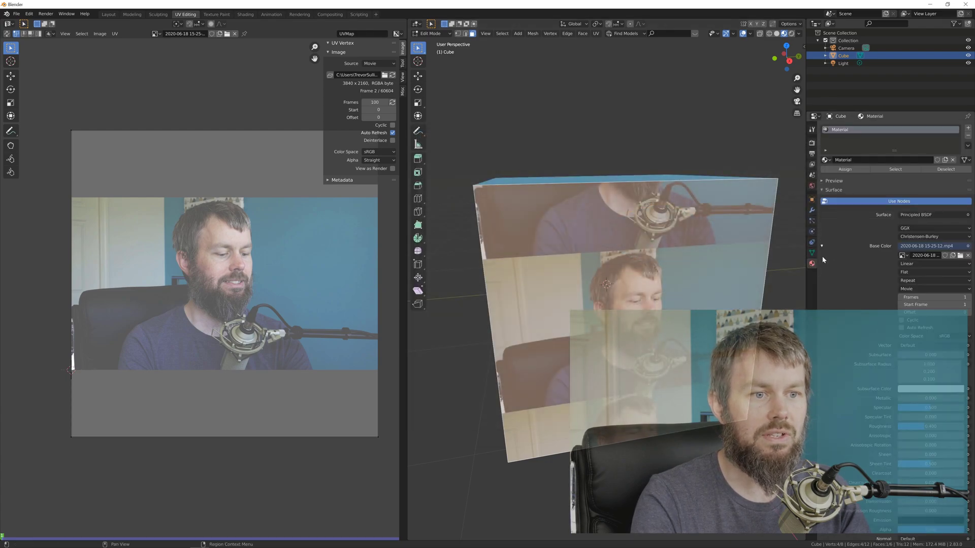
click(918, 280)
click(917, 306)
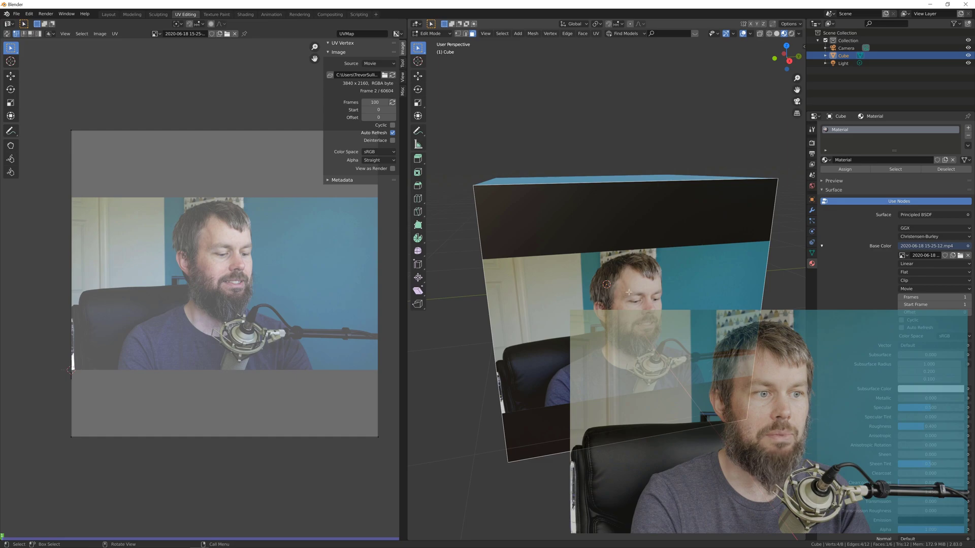
click(636, 301)
click(460, 313)
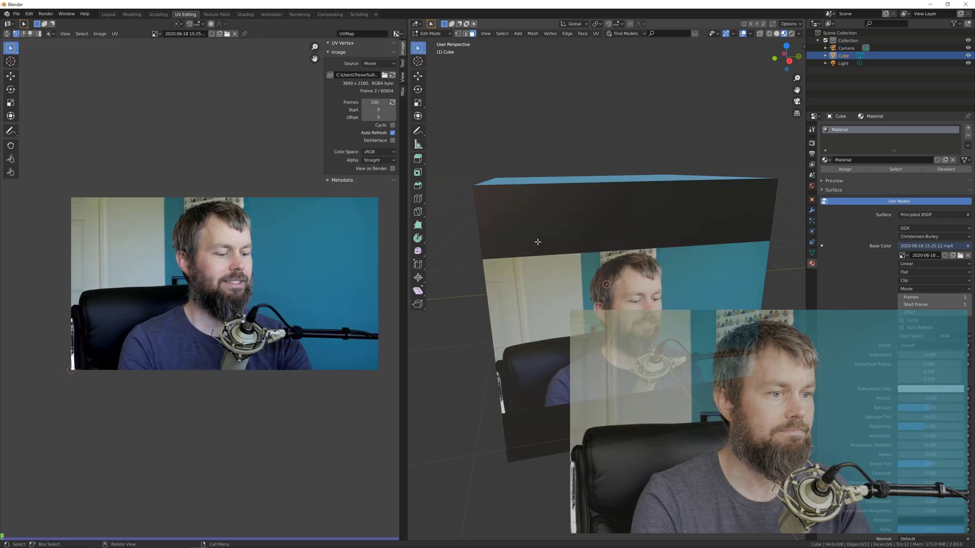
Select the adjacent side face showing the enlarged hair and run Select Split on its UVs
scroll(482, 286, down, 4)
middle_drag(556, 262, 571, 267)
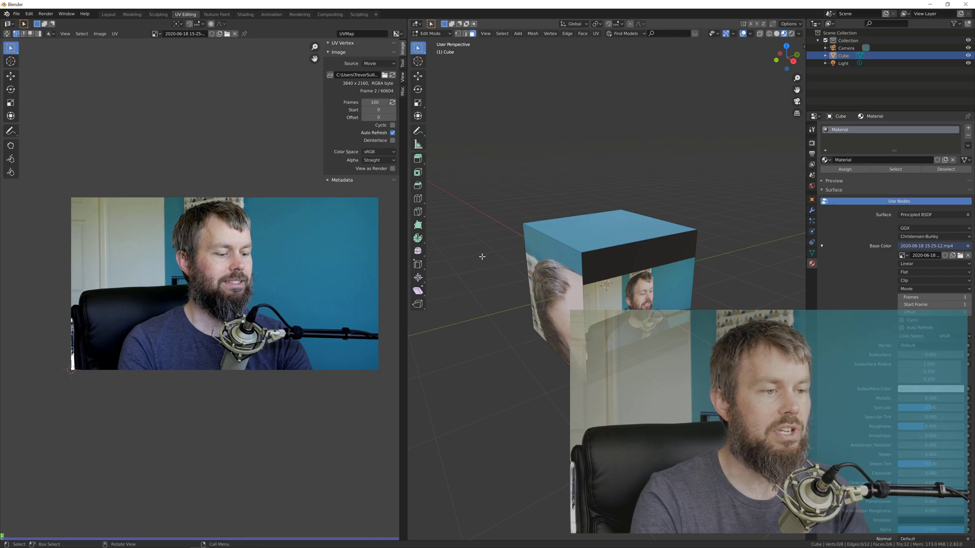
middle_drag(483, 257, 515, 260)
click(580, 268)
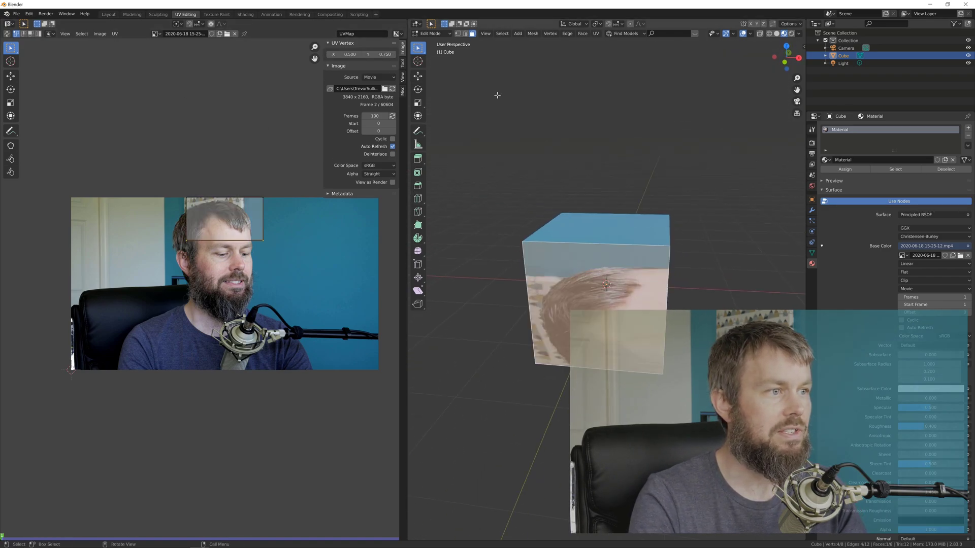
key(F3)
text(Select Split)
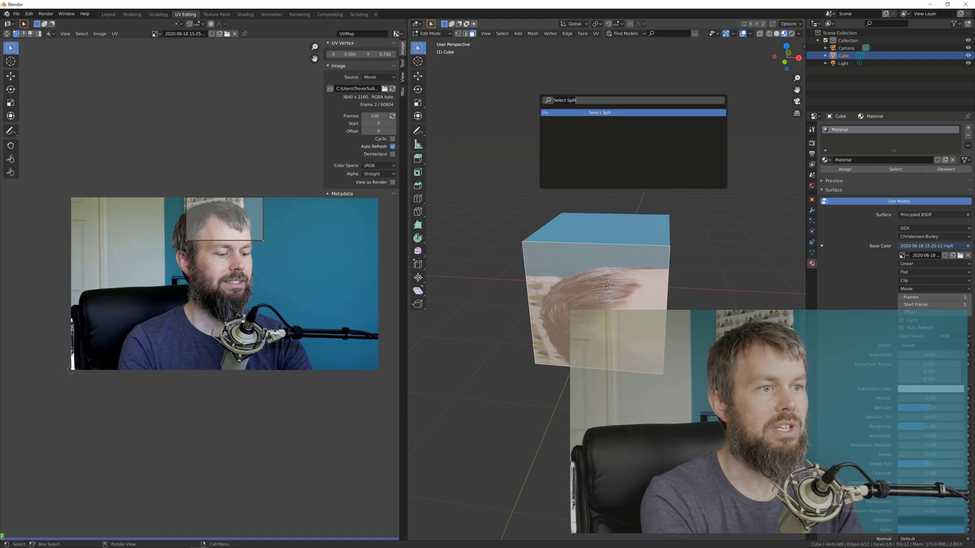
key(Return)
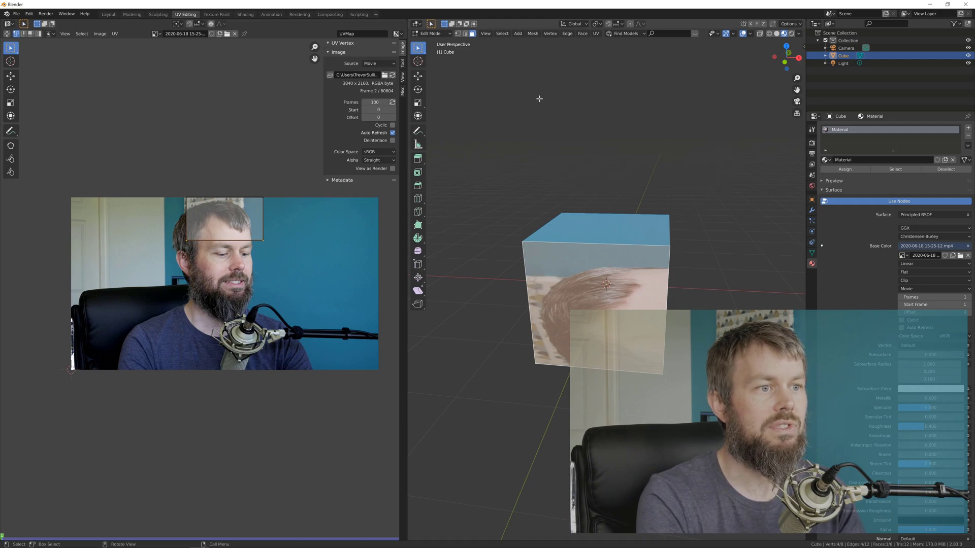
Move the split face's upper-left UV corner above the video frame and set X to 0 for both its left corners
click(175, 190)
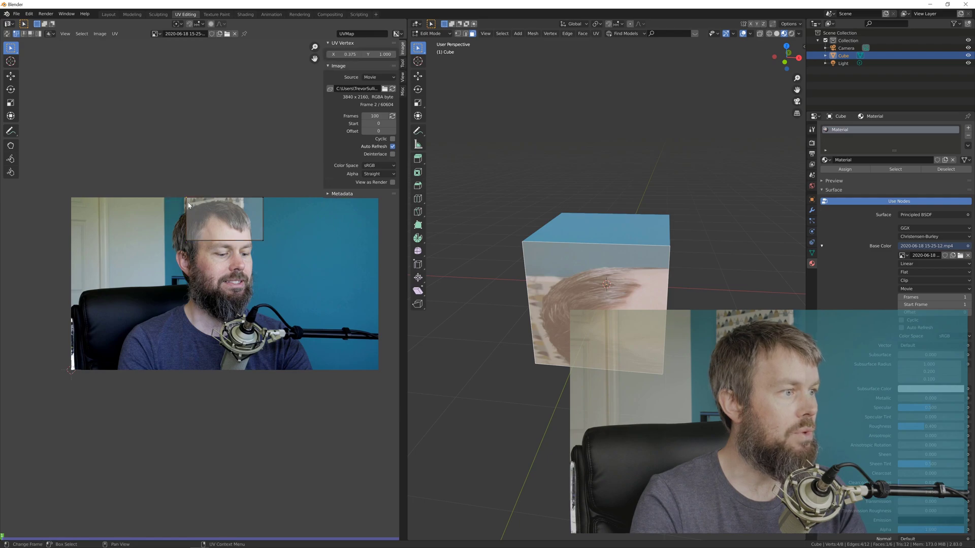
key(g)
click(43, 147)
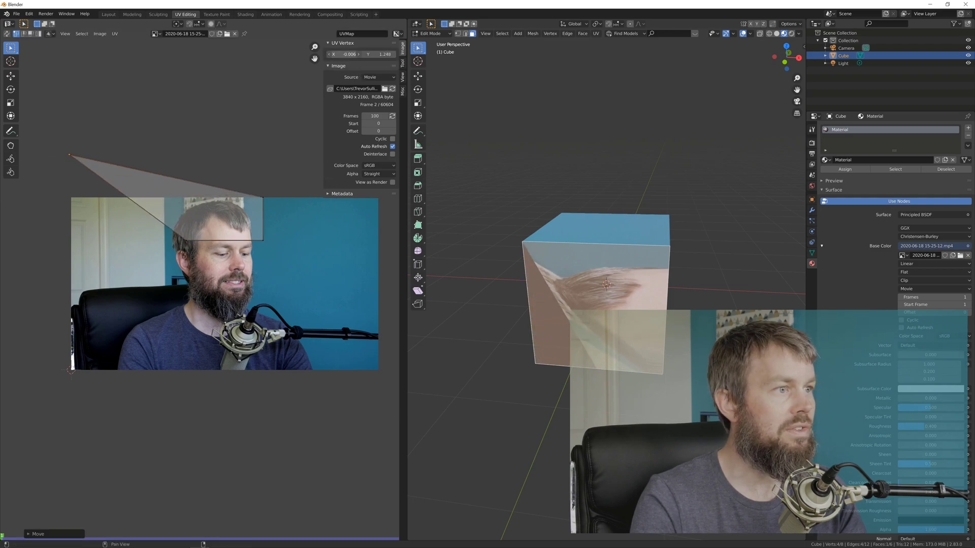
text(0)
key(Return)
click(187, 240)
double_click(349, 54)
text(0)
key(Return)
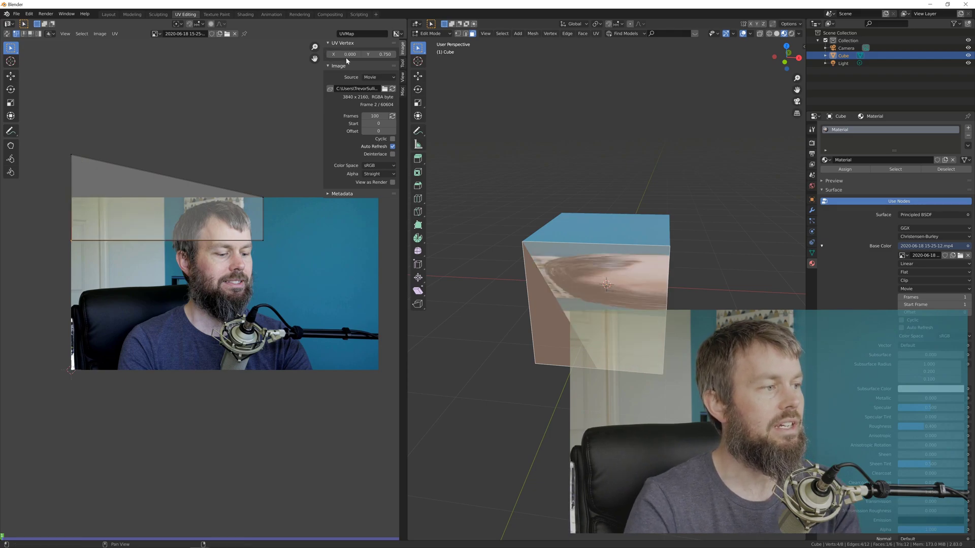
Set Y to about 1.389 for the upper-left UV corner and -0.38888 for the lower-left one
click(69, 153)
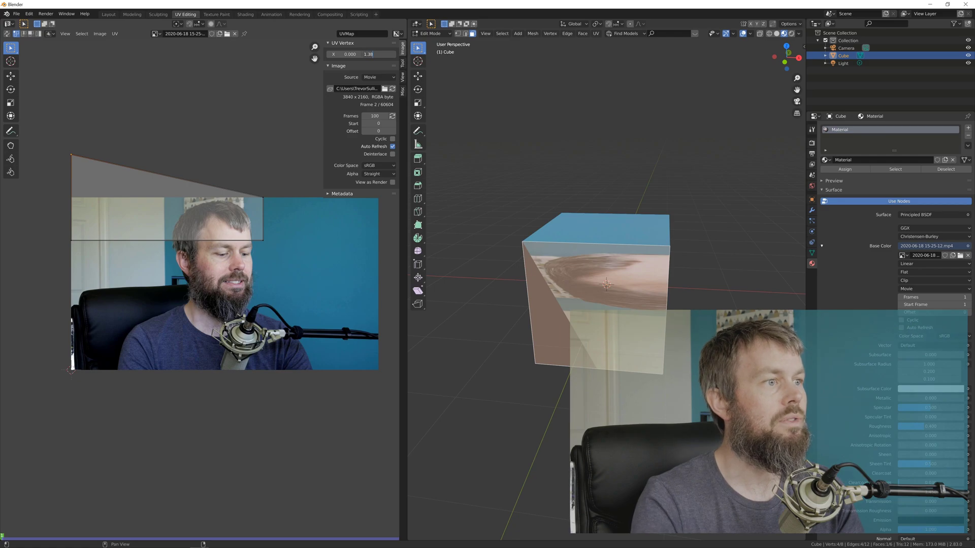
key(Return)
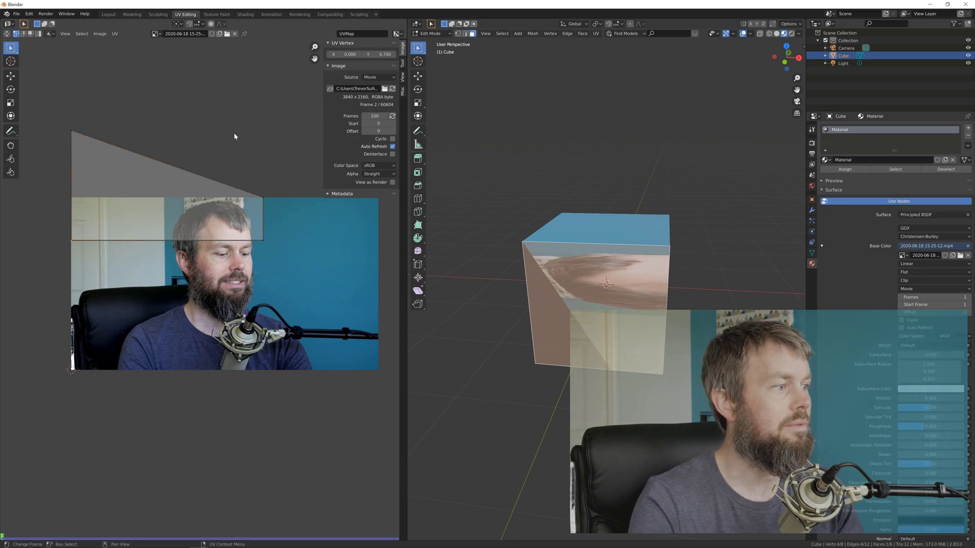
click(380, 53)
key(BackSpace)
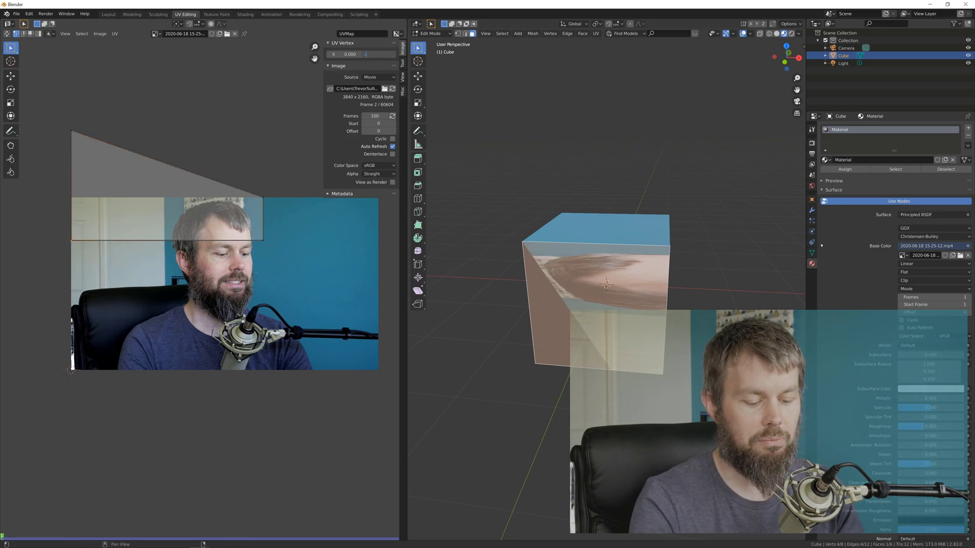
text(-.38888)
key(Return)
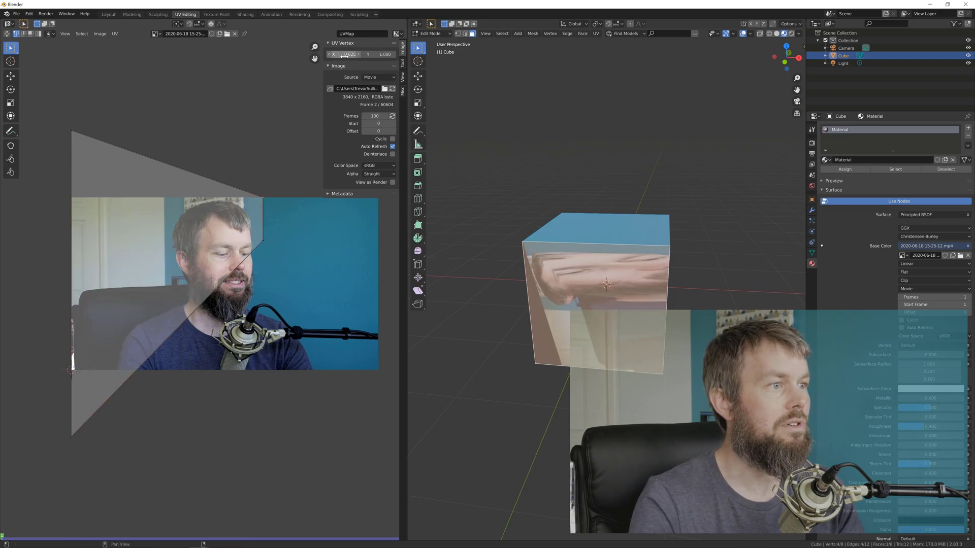
Set the upper-right UV corner of the side face to X 1 and Y 1.38888
text(1)
key(Return)
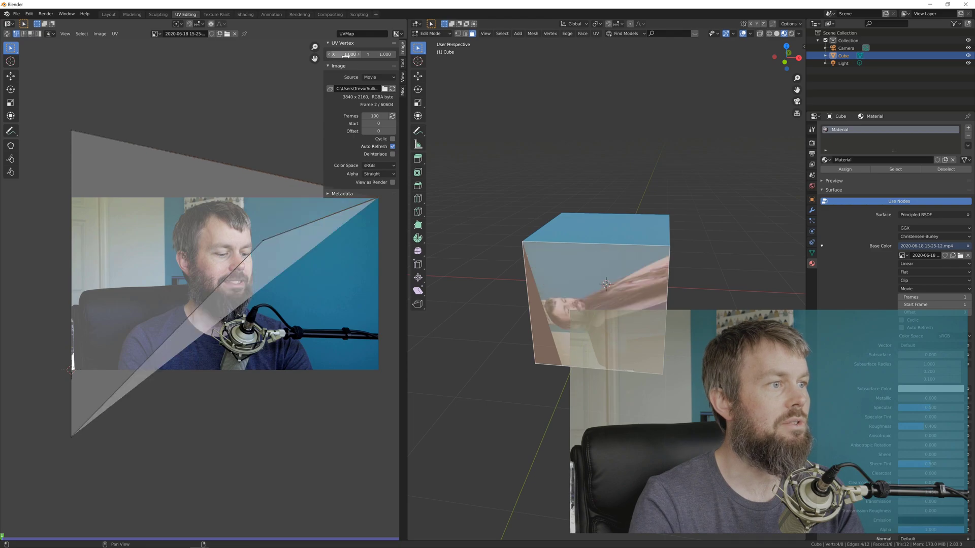
click(384, 54)
text(1.0)
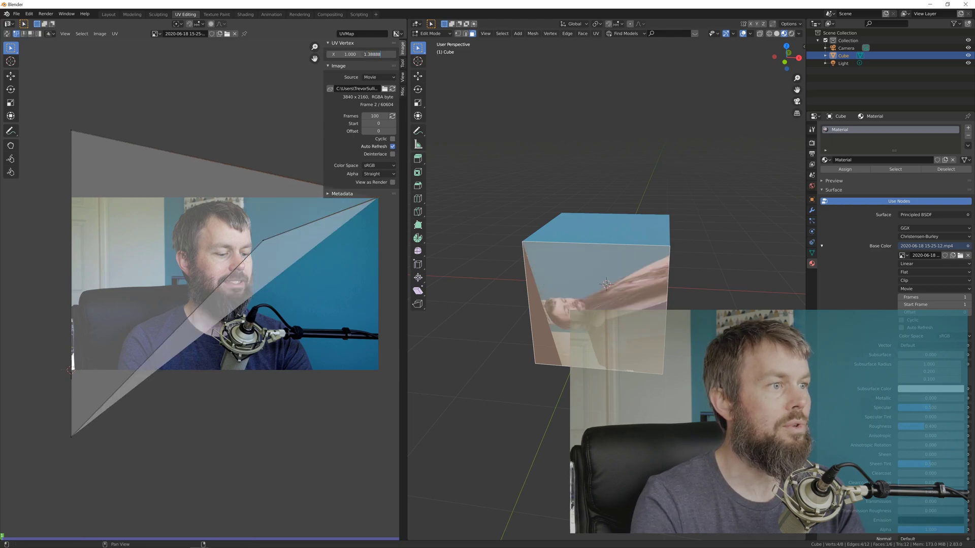
key(Escape)
key(ctrl+z)
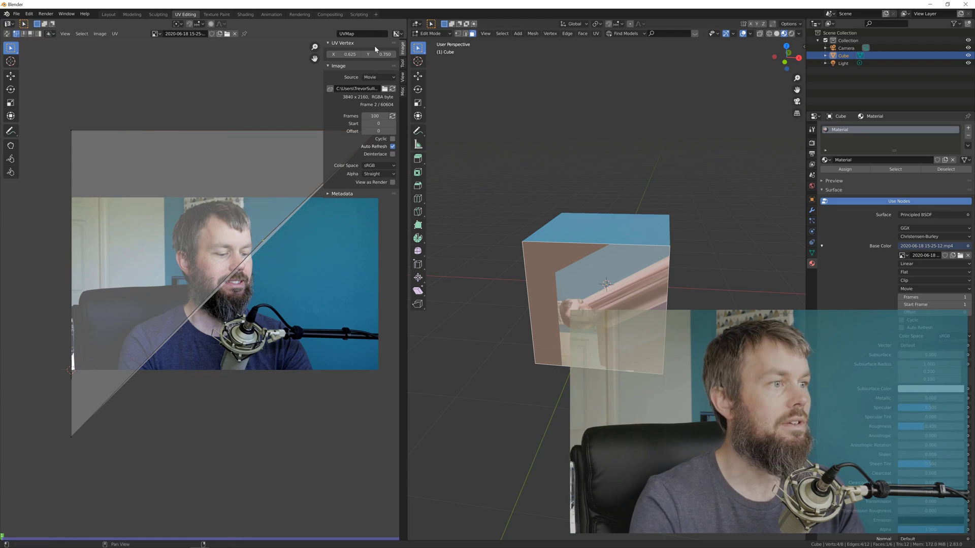
Set the lower-right UV corner of the side face to X 1 and Y -0.38888888
click(345, 55)
key(Tab)
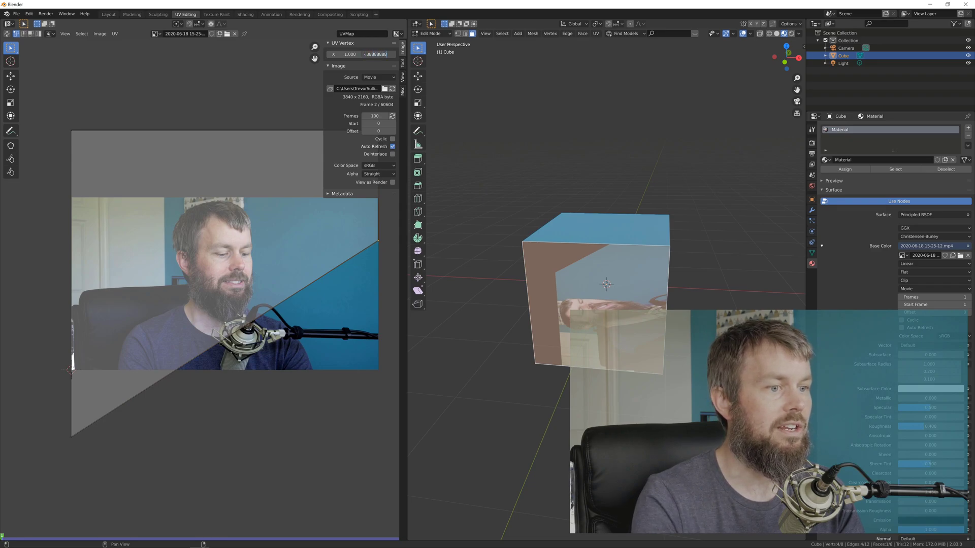
text(-.38888888)
key(Return)
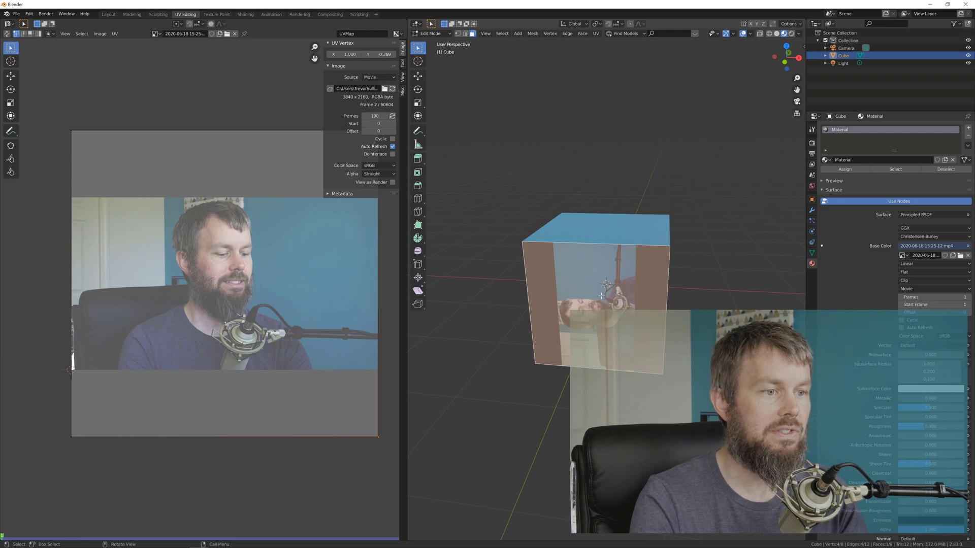
Rotate all UVs of the side face by -90 degrees so the video stands upright, then deselect them
middle_drag(701, 290, 650, 269)
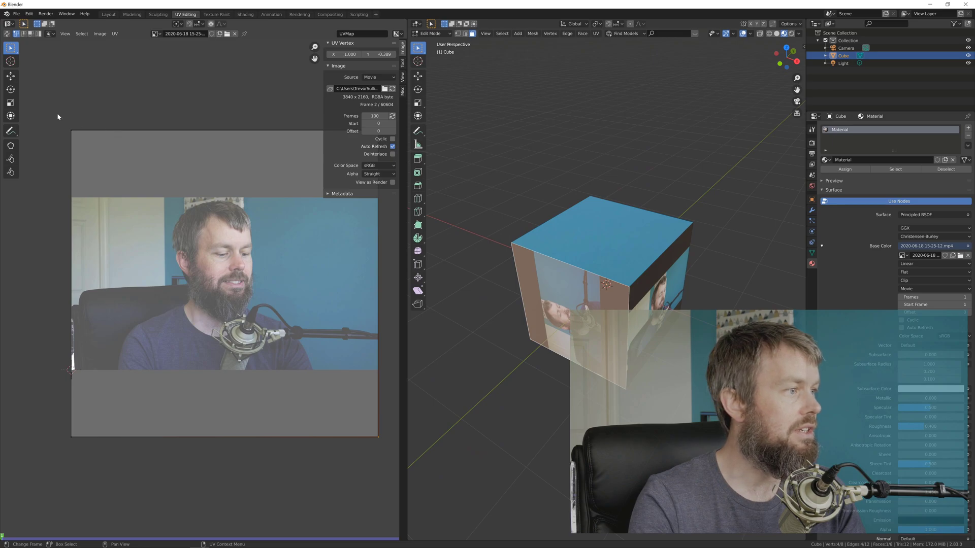
key(a)
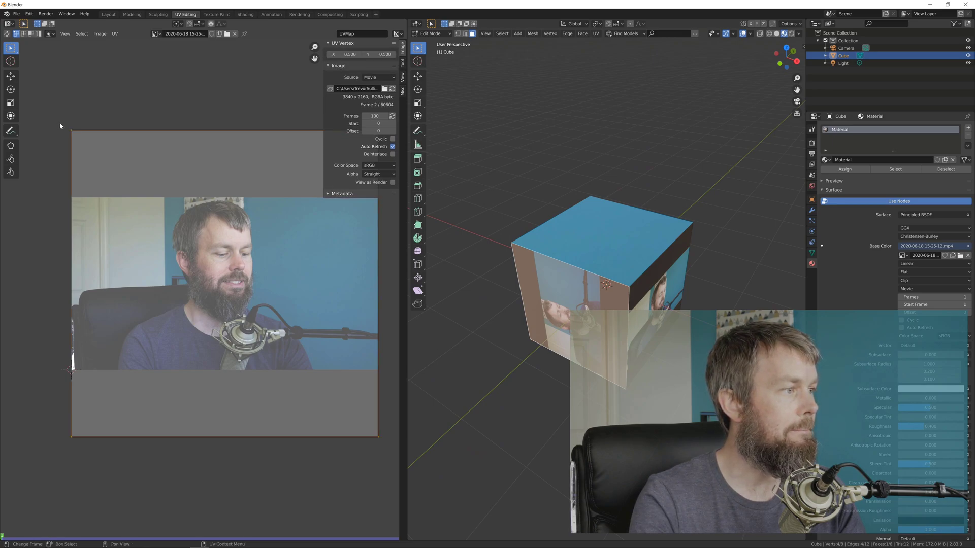
key(r)
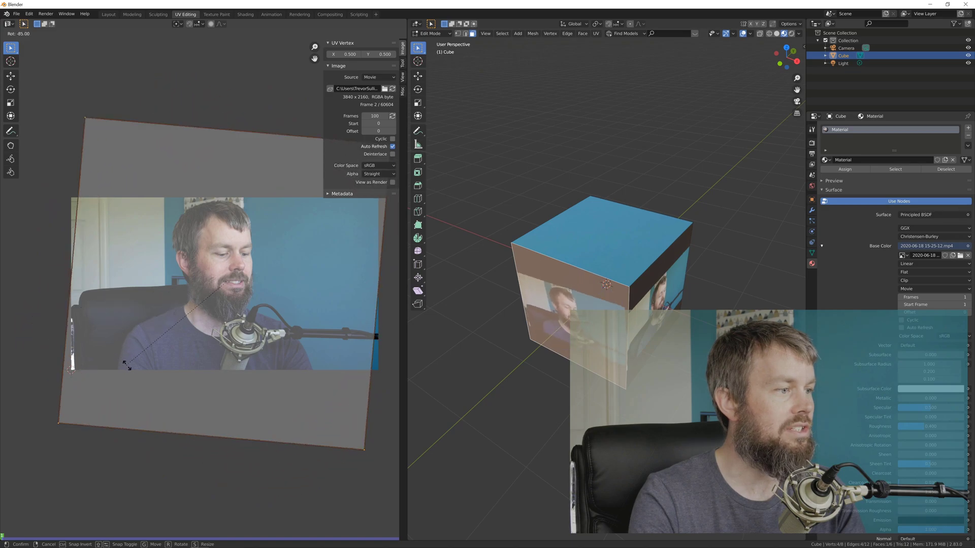
click(143, 374)
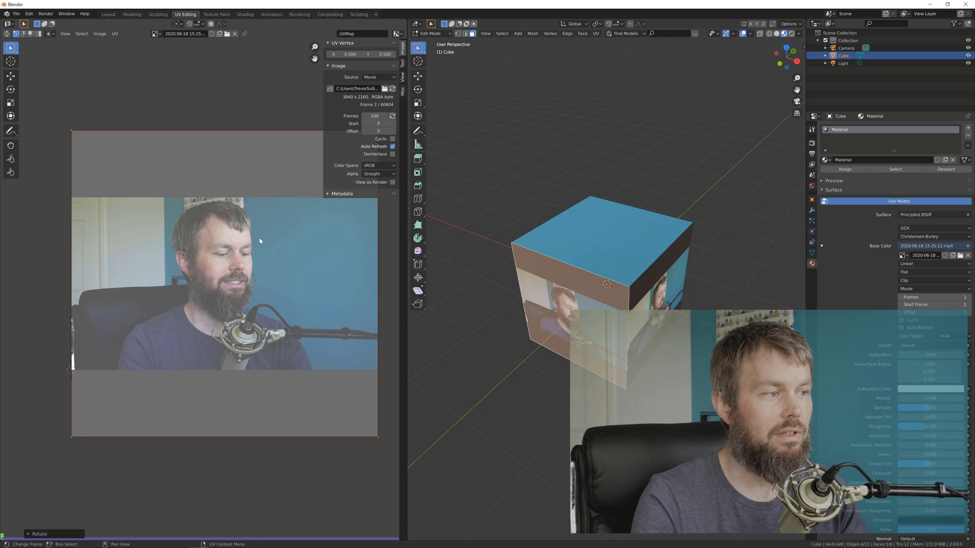
click(156, 85)
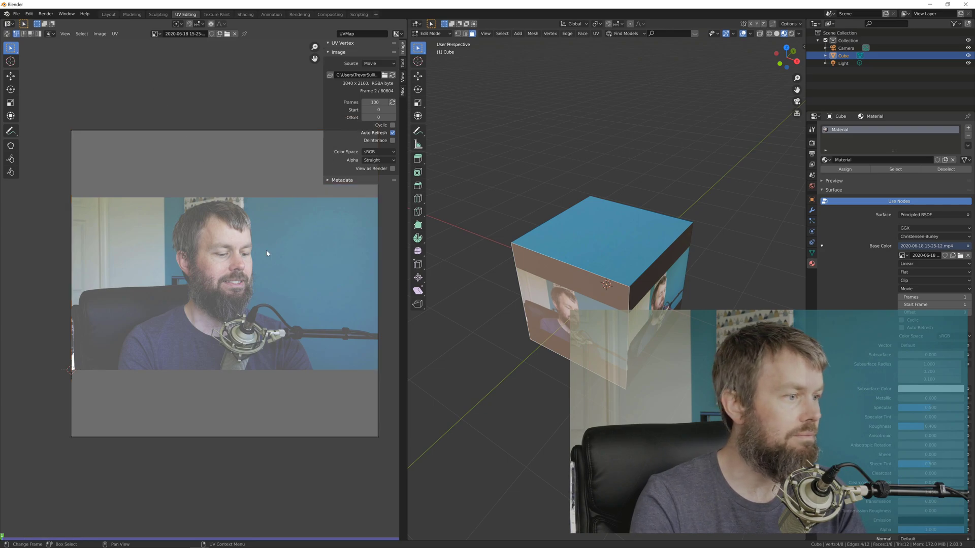
Select the cube's top face and run Select Split on its UVs
scroll(207, 211, down, 2)
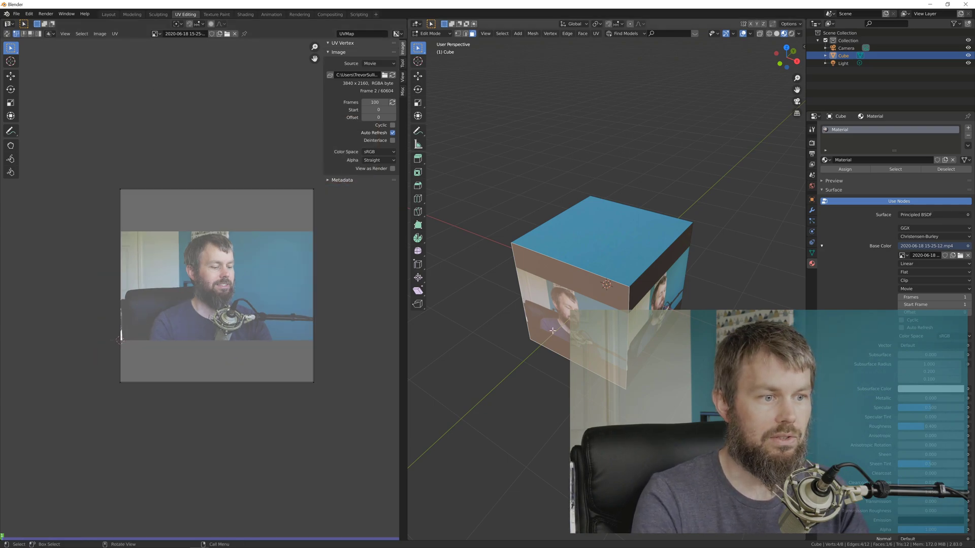
middle_drag(501, 314, 523, 333)
click(571, 280)
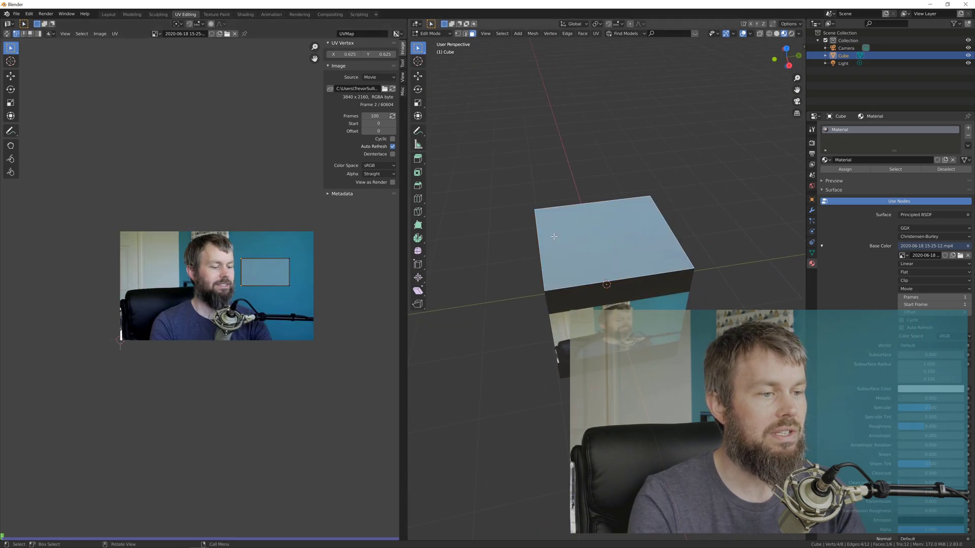
key(F3)
text(Select Split)
key(Return)
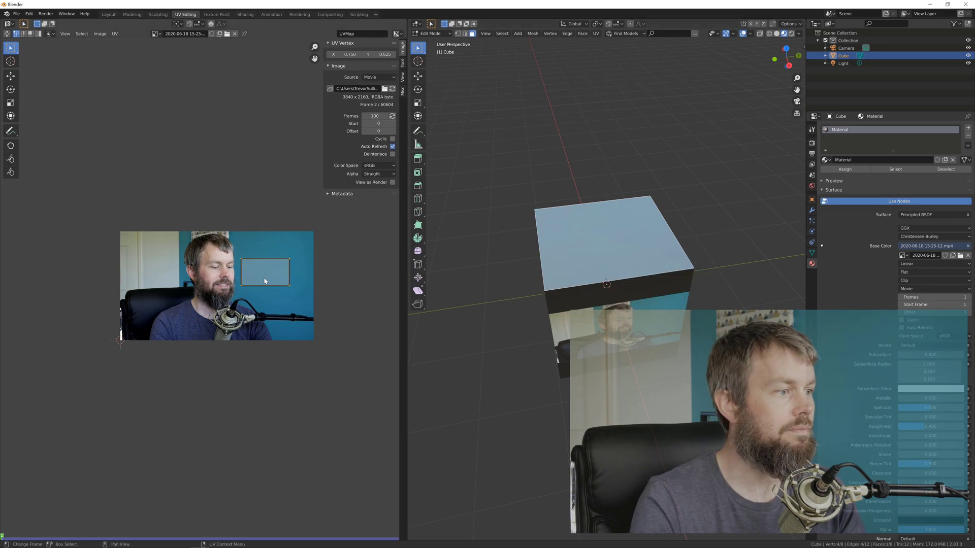
Move the top face's UVs over the head in the video and rotate them by -90 degrees
key(g)
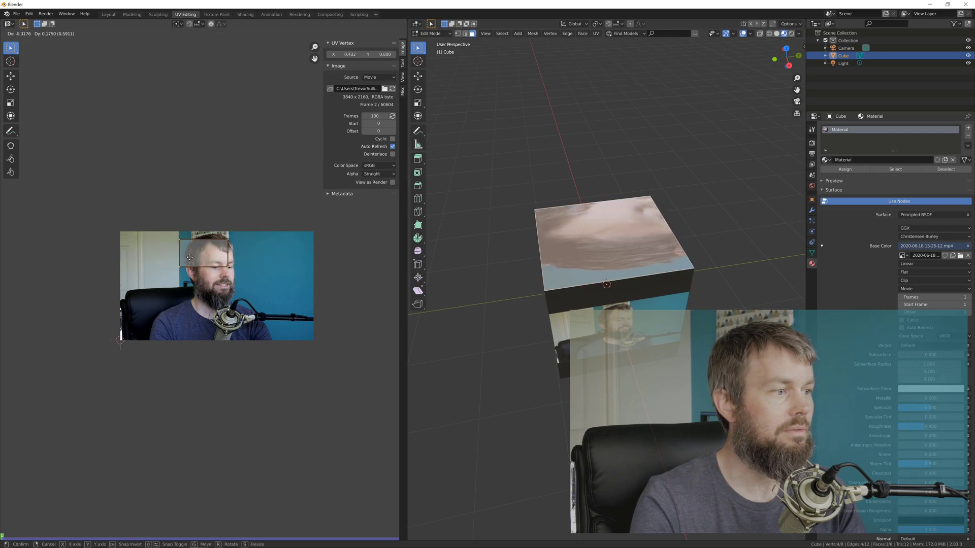
click(207, 264)
key(r)
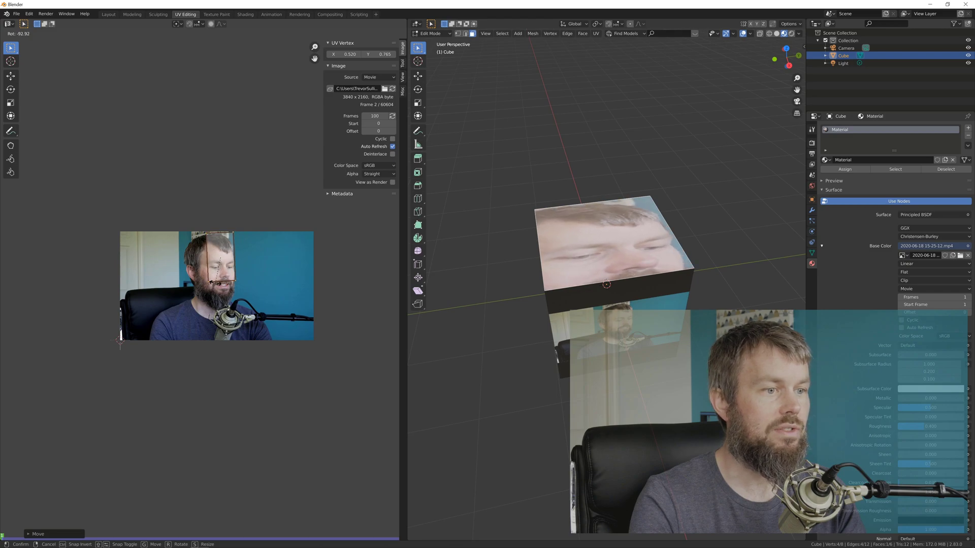
key(ctrl)
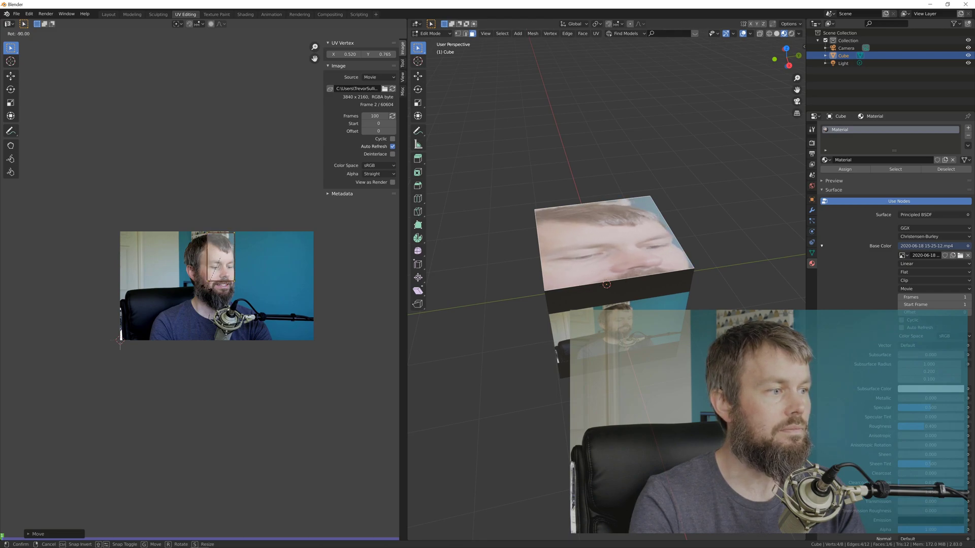
click(219, 259)
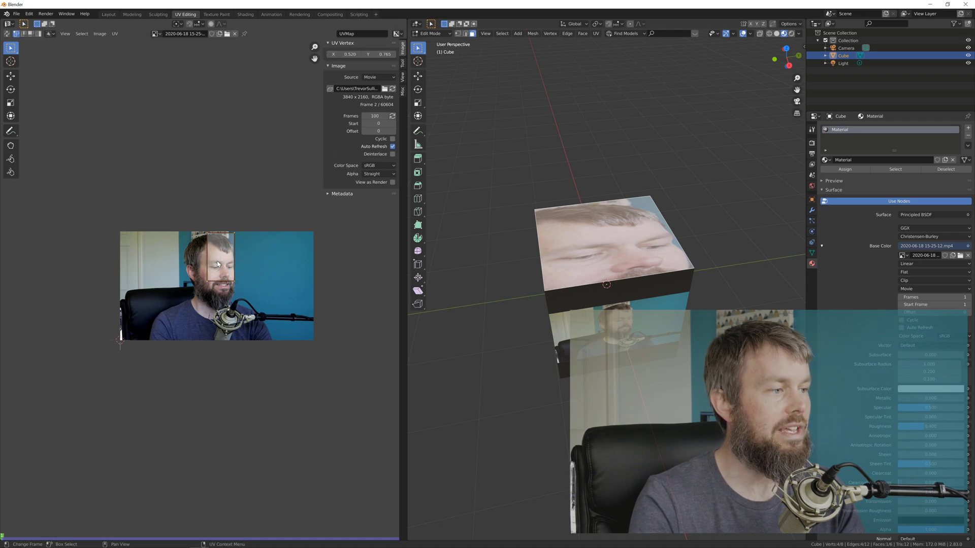
Shift the top face's UVs slightly downward and scale them up well beyond the video frame's height
key(g)
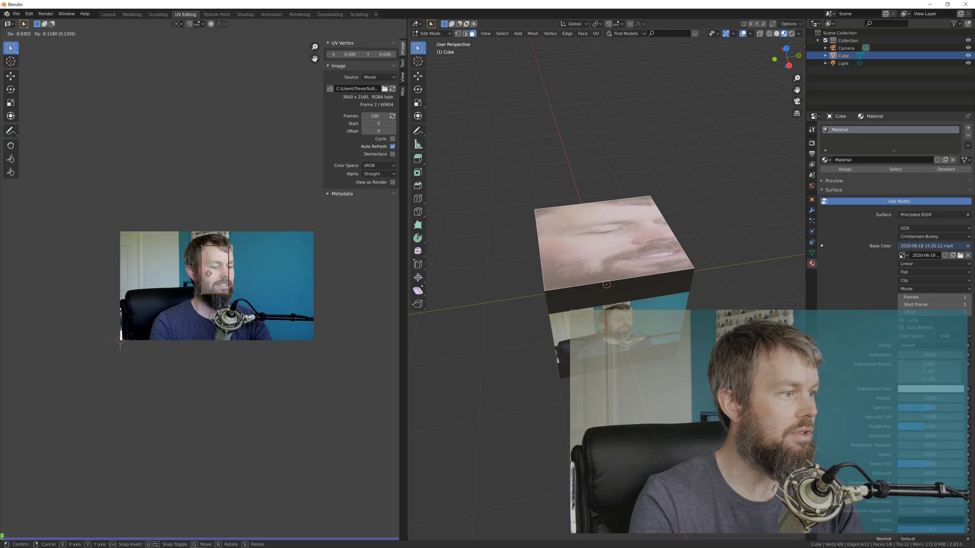
click(205, 281)
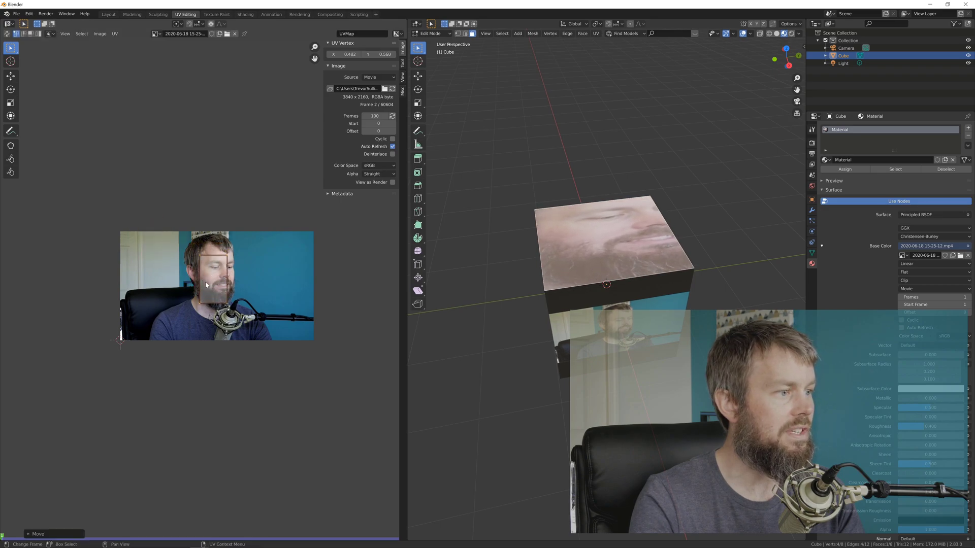
key(s)
click(169, 269)
Set X to 0 for the top face's upper-left UV corner and check the cube in Object Mode
click(125, 132)
click(347, 54)
text(0)
key(Return)
key(Tab)
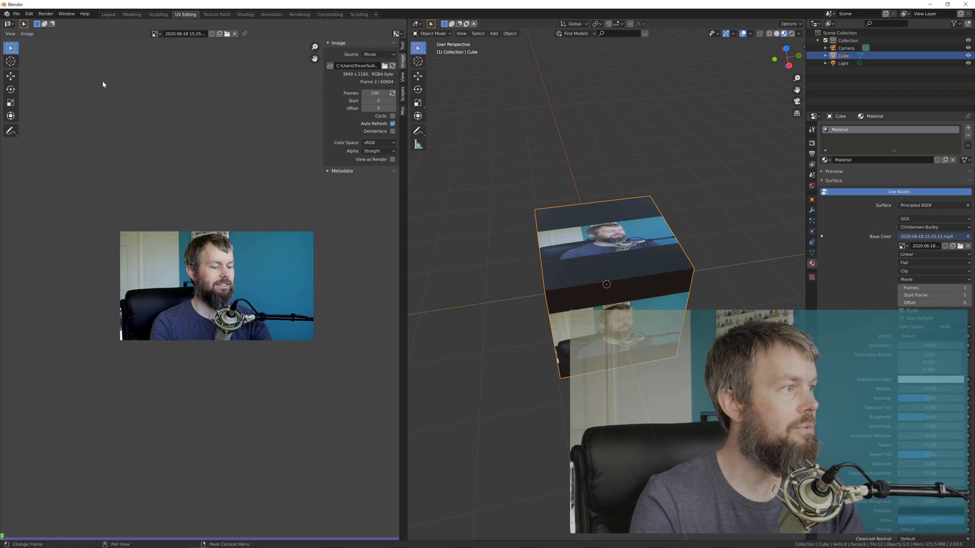
key(Tab)
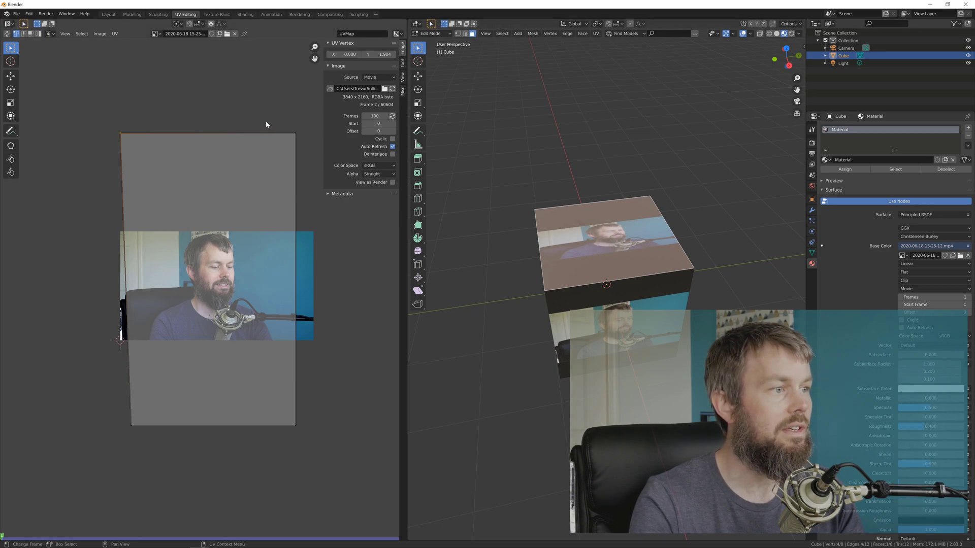
Set the top face's upper-right UV corner to X 1 and Y 1.38888
click(301, 139)
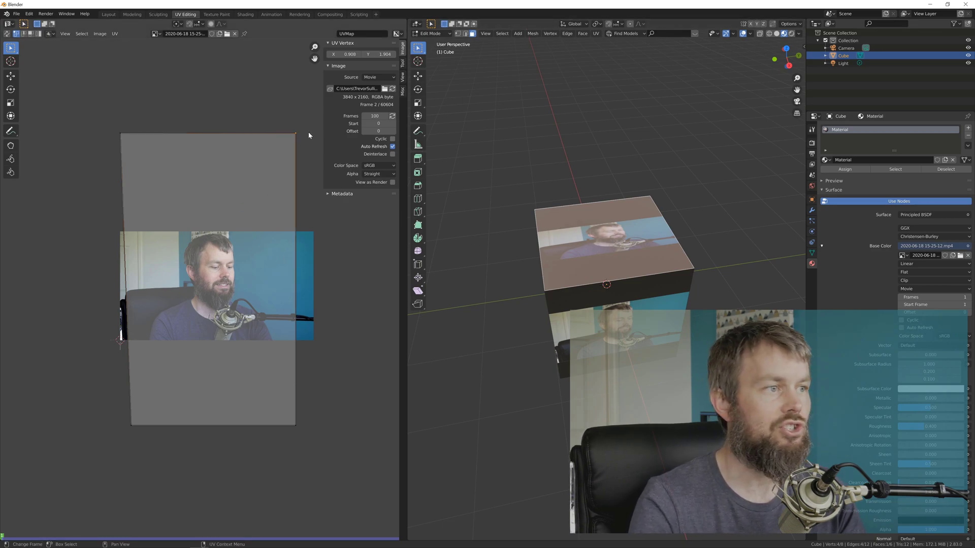
drag(348, 54, 350, 55)
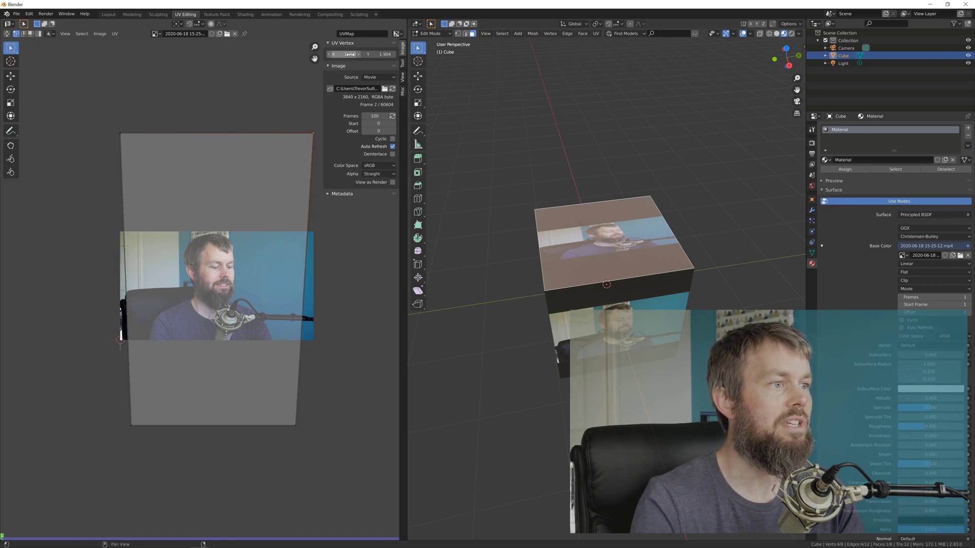
click(367, 54)
text(1)
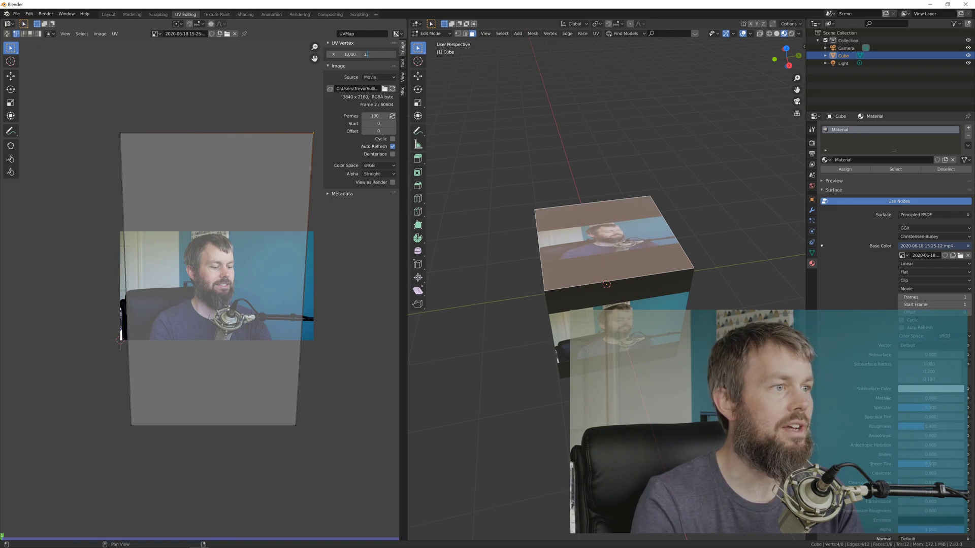
text(.38888)
key(Return)
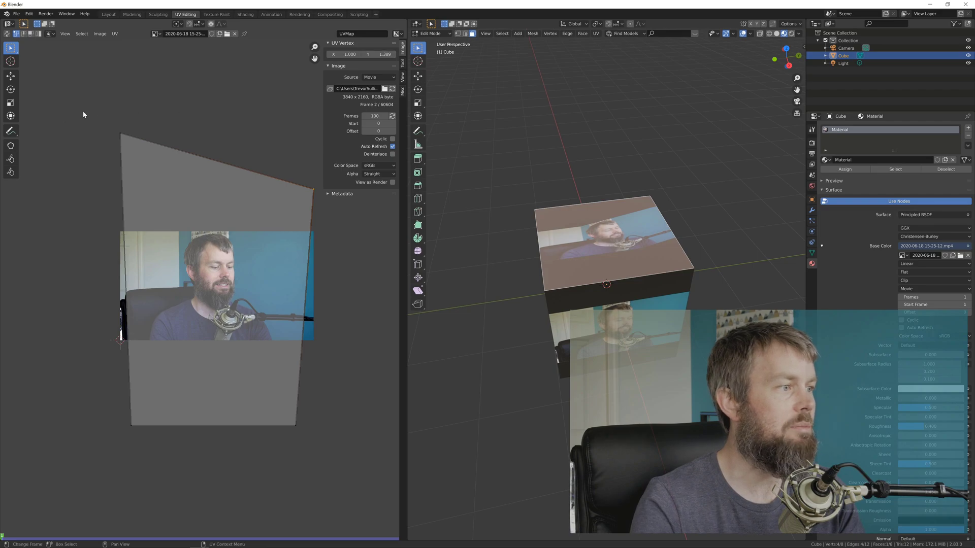
Set Y to 1.388888 for the top face's upper-left UV corner
drag(100, 113, 131, 153)
click(372, 55)
text(1.388888)
key(Return)
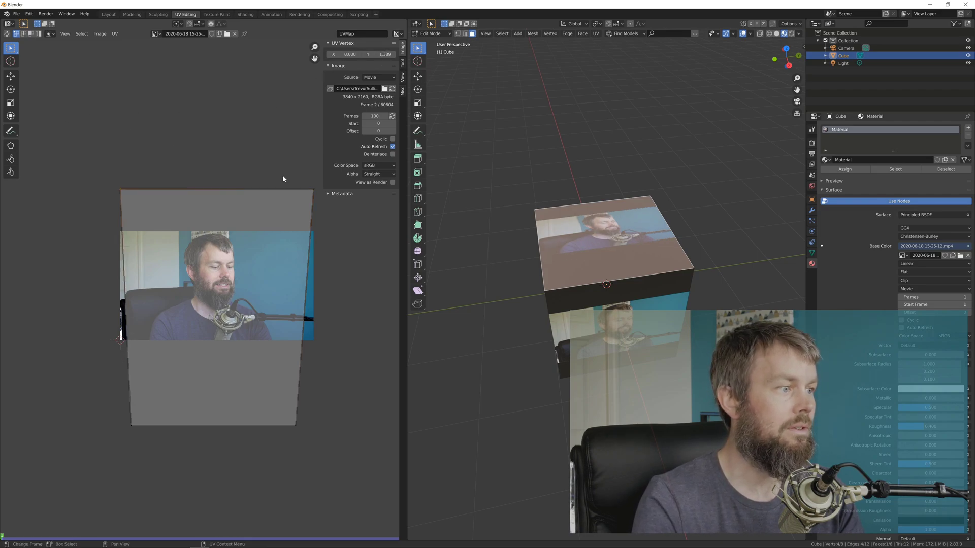
Set X to 0 for the top face's lower-left UV corner and check the cube in Object Mode
drag(106, 380, 161, 434)
click(348, 54)
text(0)
key(Return)
key(Tab)
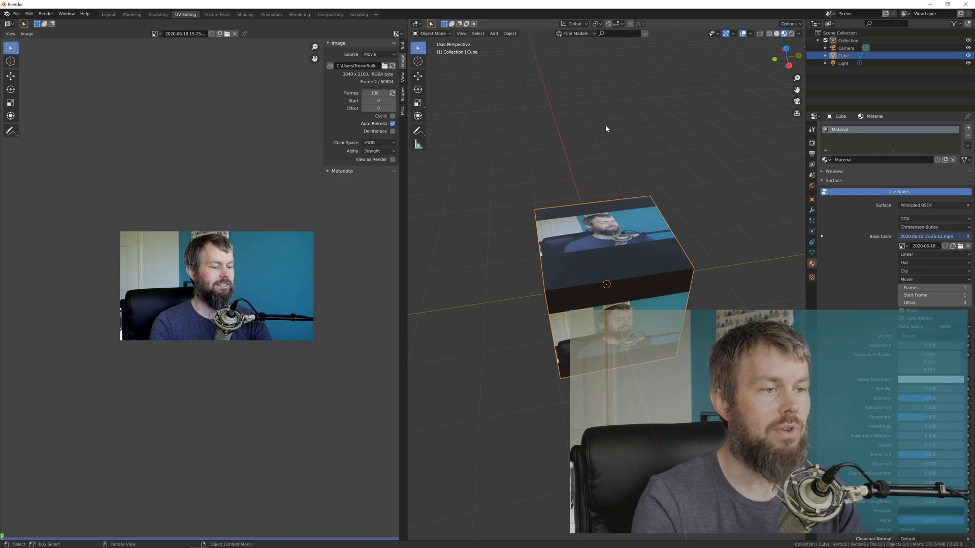
key(Tab)
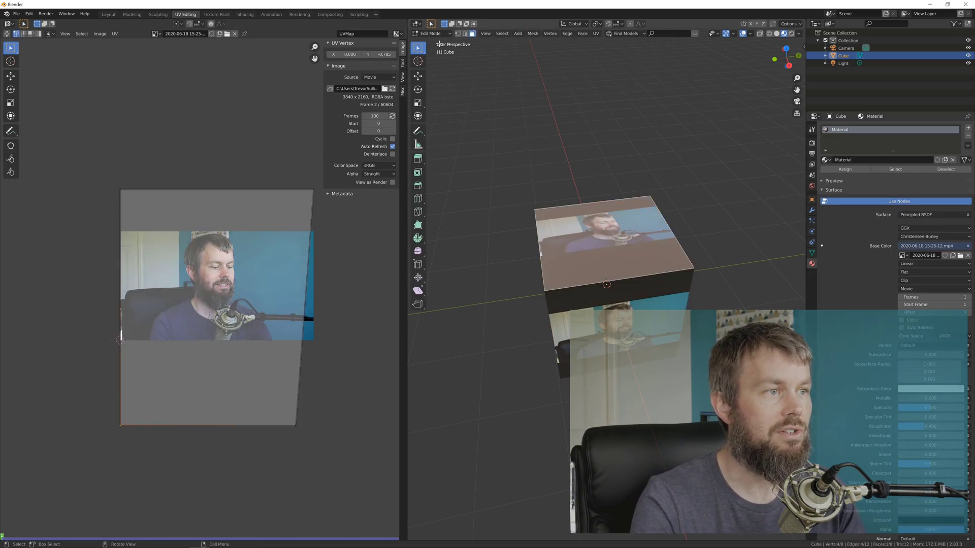
Set the top face's lower-right UV corner to X 1 and Y about -0.389
drag(267, 399, 298, 433)
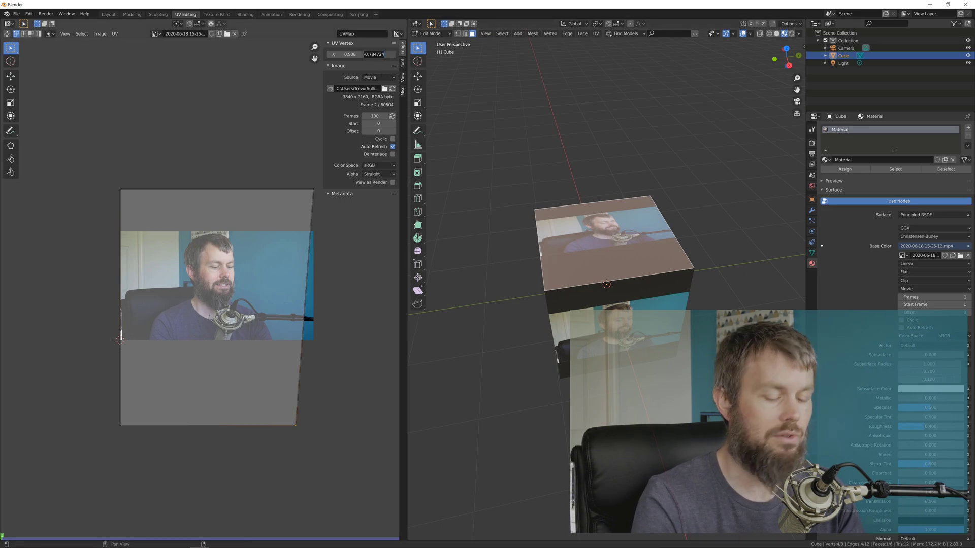
key(BackSpace)
key(Return)
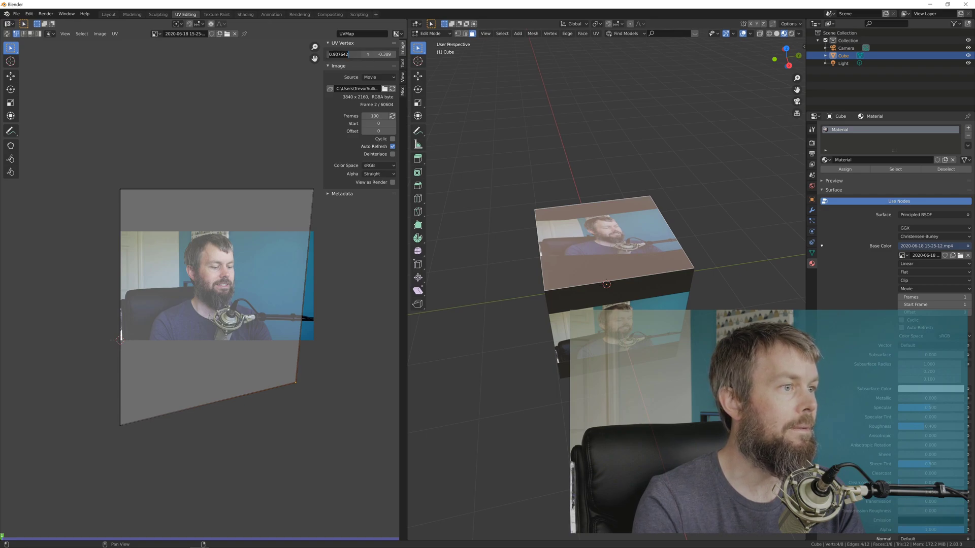
key(Return)
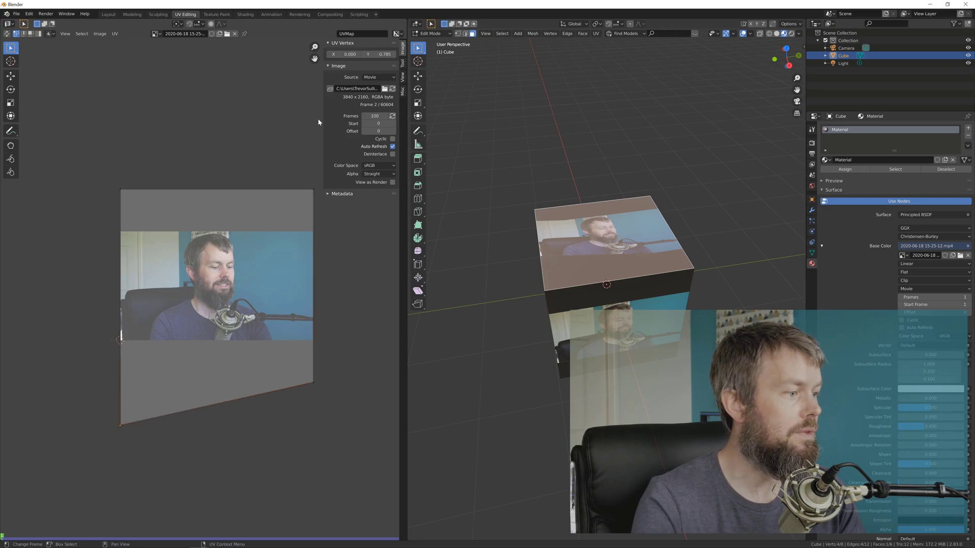
Set Y to -0.388888 for the top face's lower-left UV corner
click(378, 54)
text(-.388888)
key(Return)
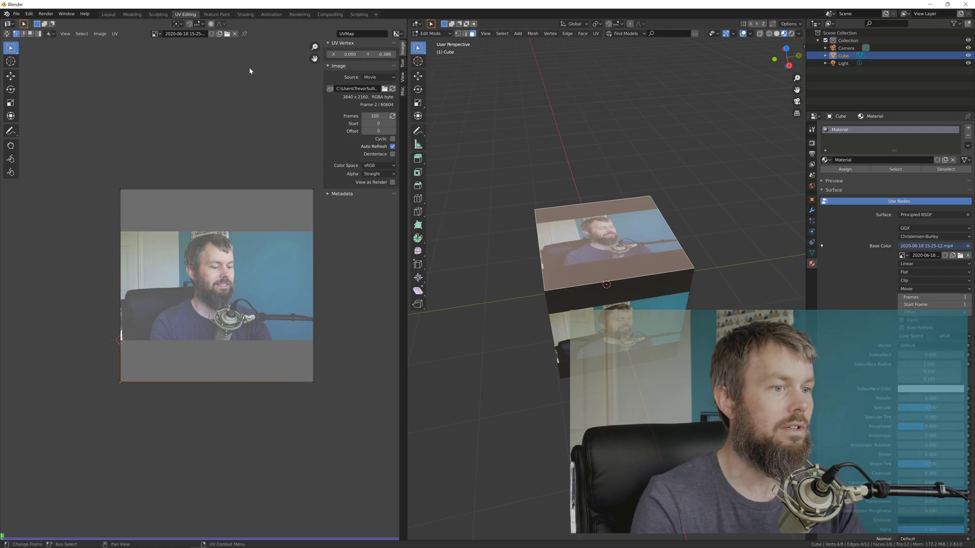
Deselect the top face to examine its video mapping from another angle, then select it again
mouse_move(599, 300)
middle_down()
mouse_move(657, 292)
mouse_move(587, 301)
middle_up()
click(617, 172)
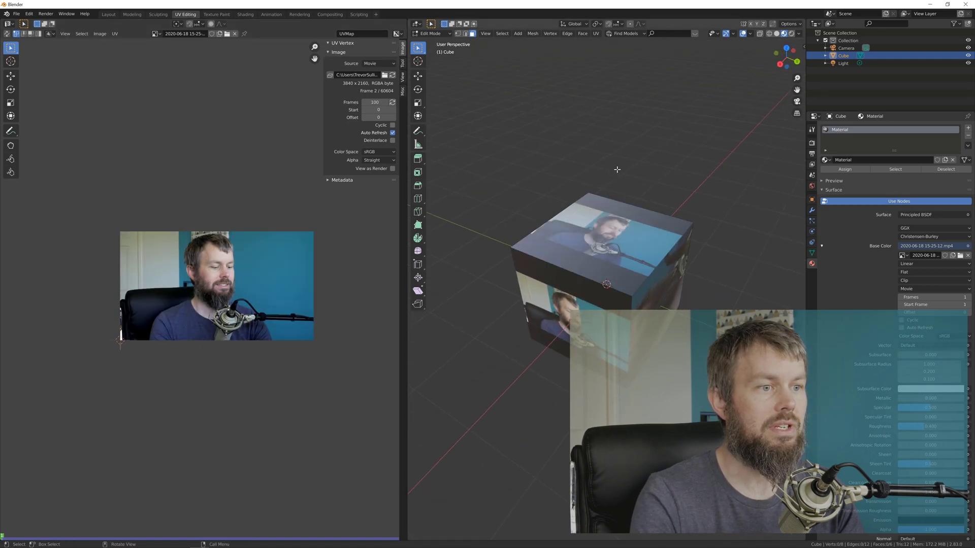
click(616, 242)
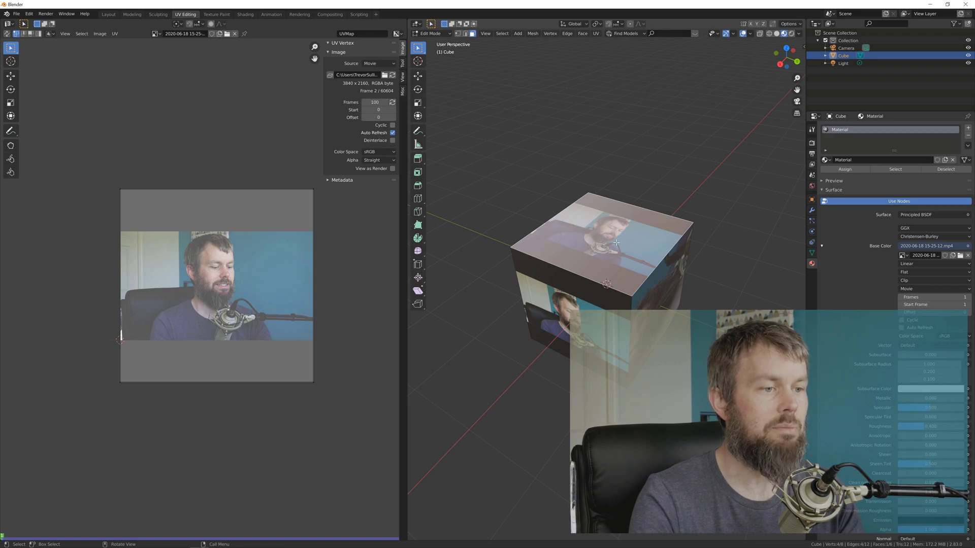
right_click(616, 243)
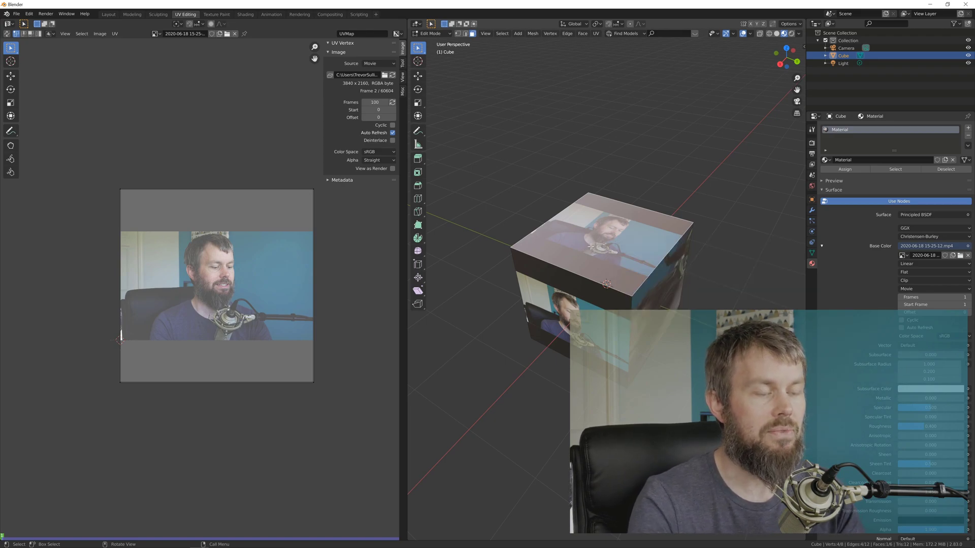
Render the current frame to examine the video mapping on the cube, close the render and deselect the top face
key(F3)
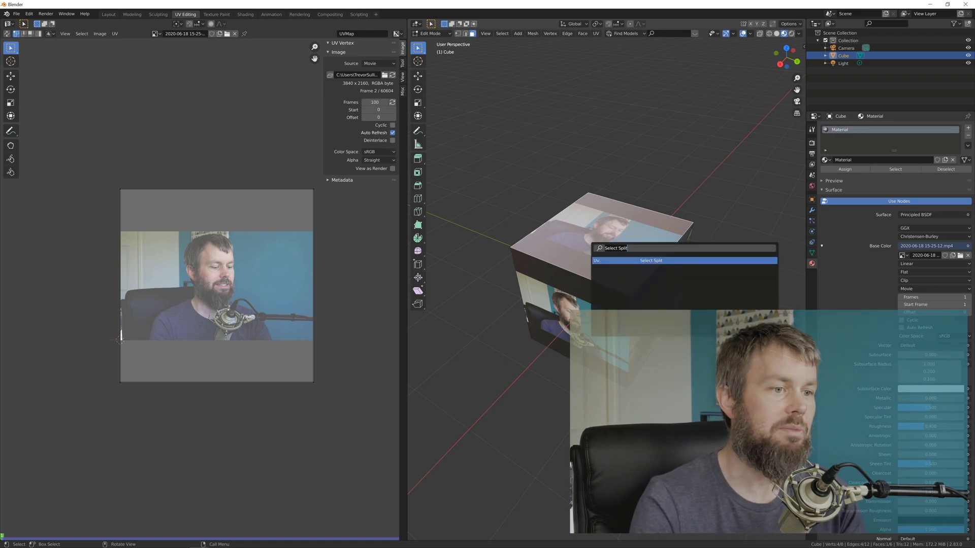
key(Return)
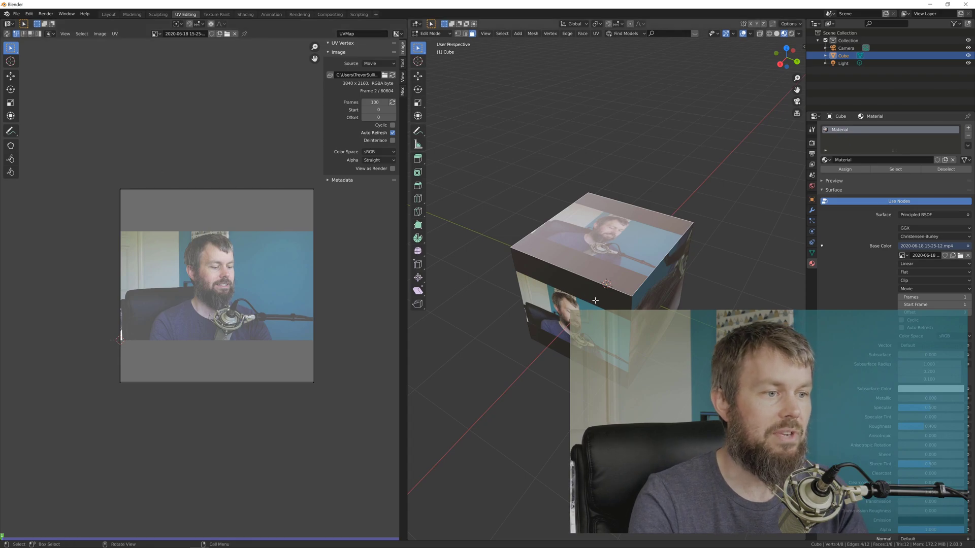
middle_drag(594, 302, 598, 309)
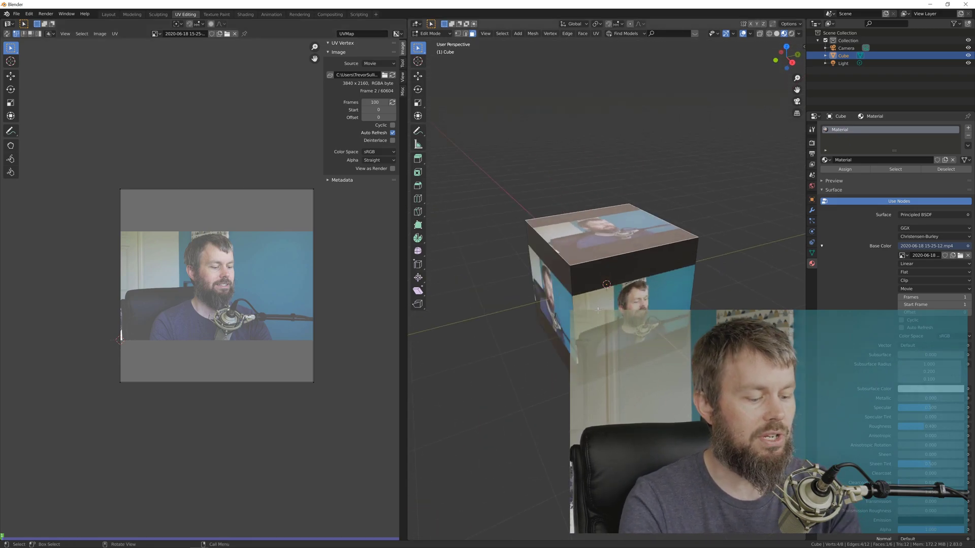
key(F12)
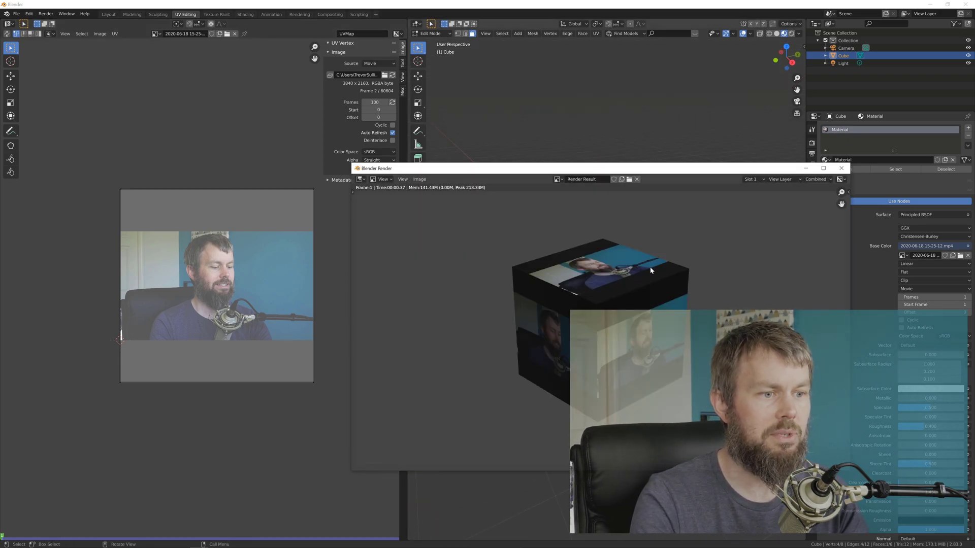
click(841, 168)
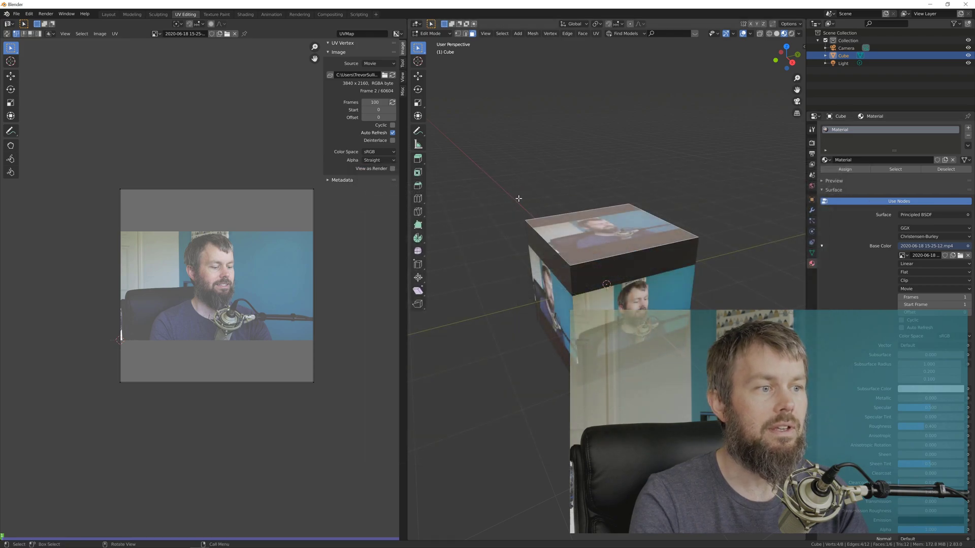
click(547, 181)
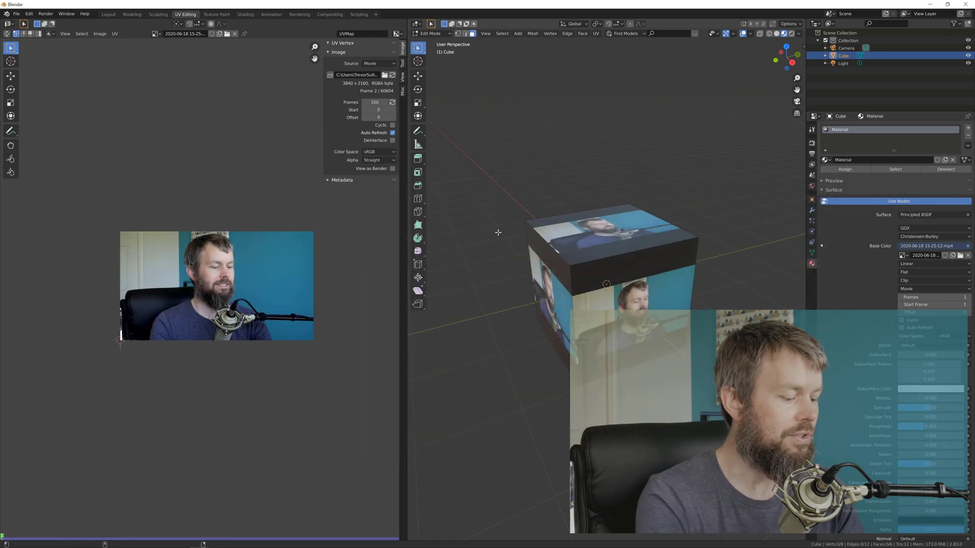
Switch to paint.net to view the 3840x3840mask.png image, and return to Blender to examine the cube's black bars
key(super)
text(paint)
key(Return)
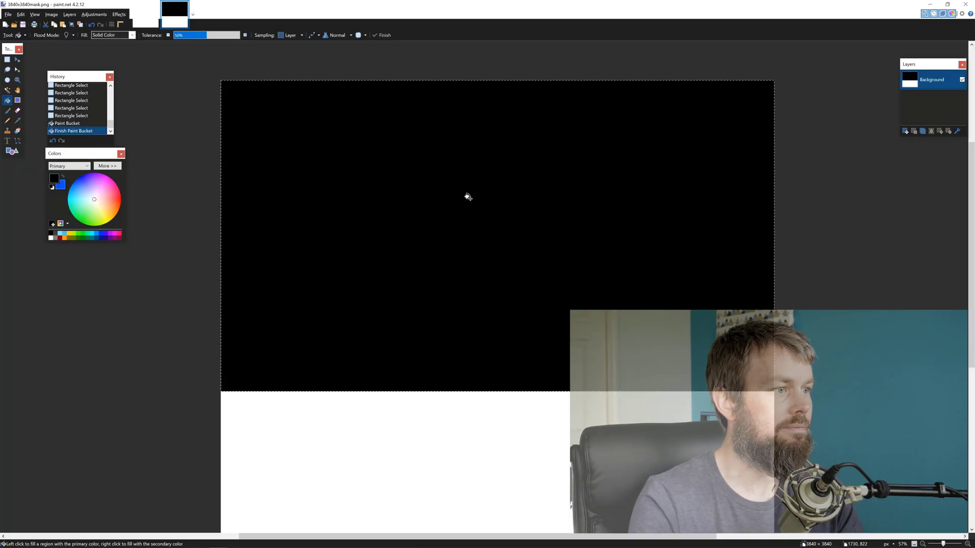
click(253, 95)
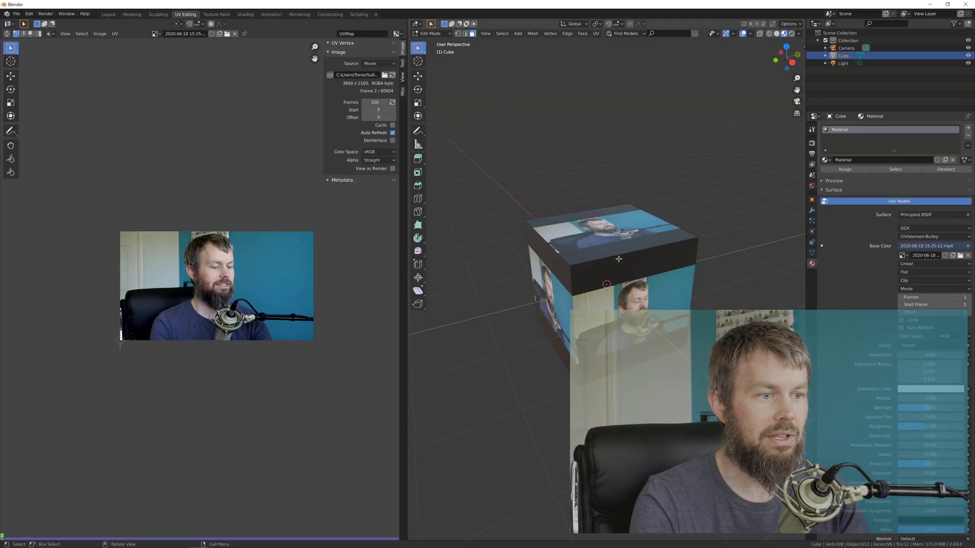
middle_drag(576, 268, 607, 277)
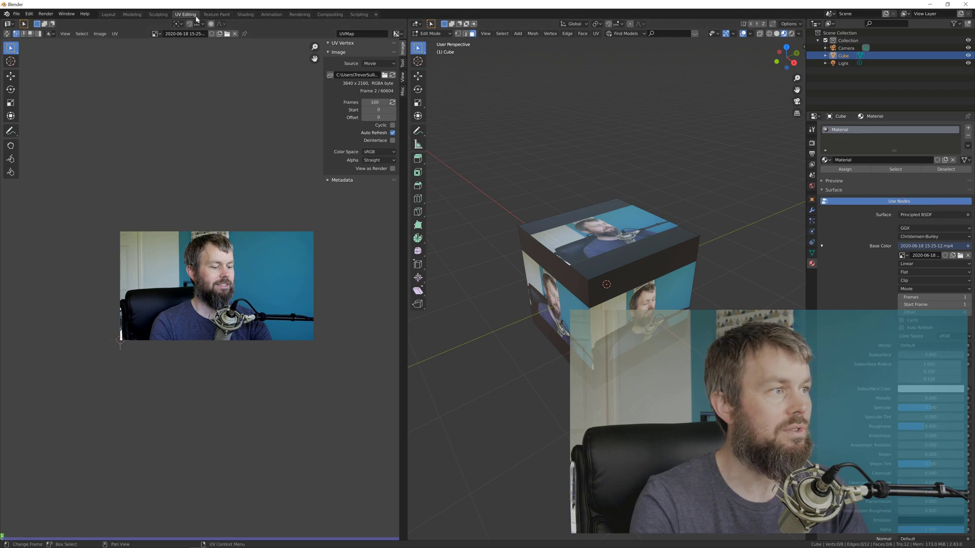
Open the Shading workspace and move the video texture and Principled BSDF nodes away from the Material Output node
click(244, 14)
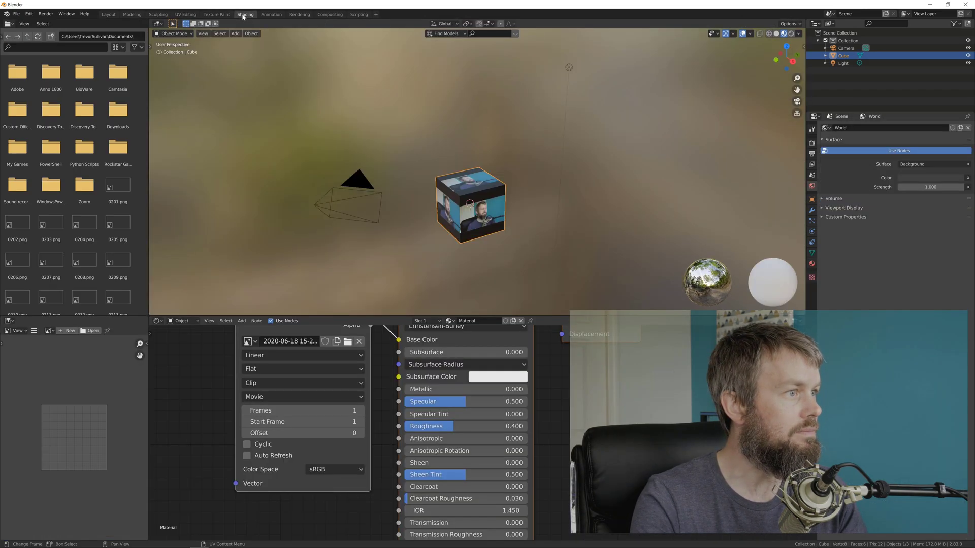
scroll(533, 426, down, 2)
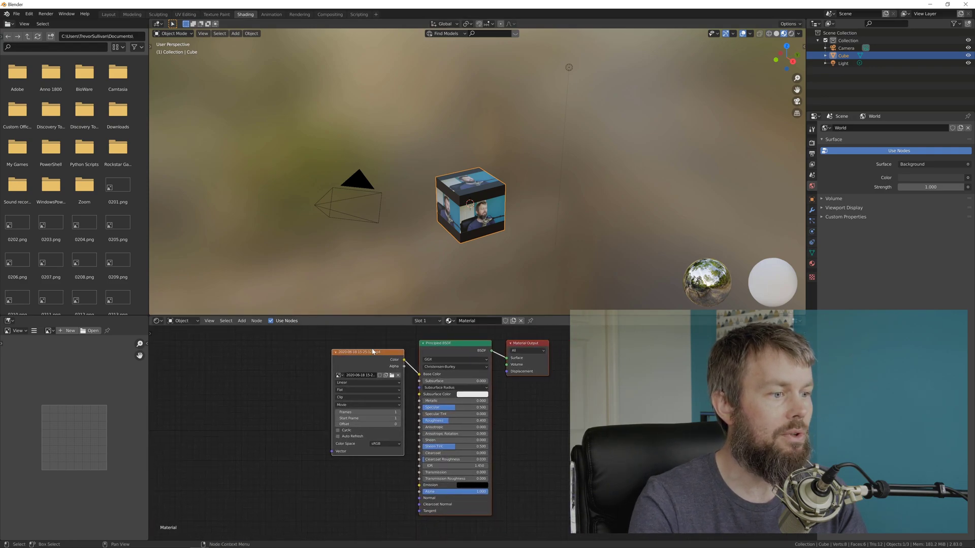
drag(326, 337, 501, 497)
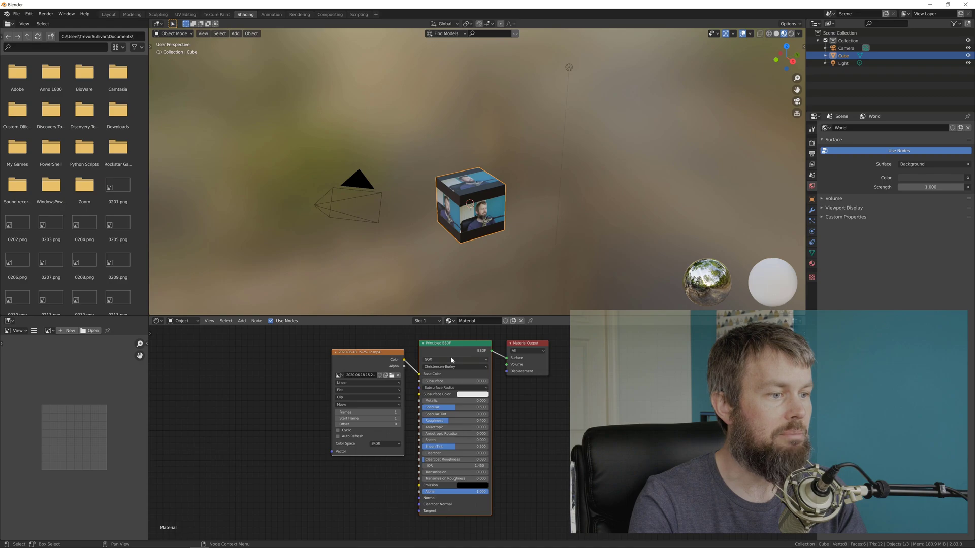
drag(449, 359, 359, 355)
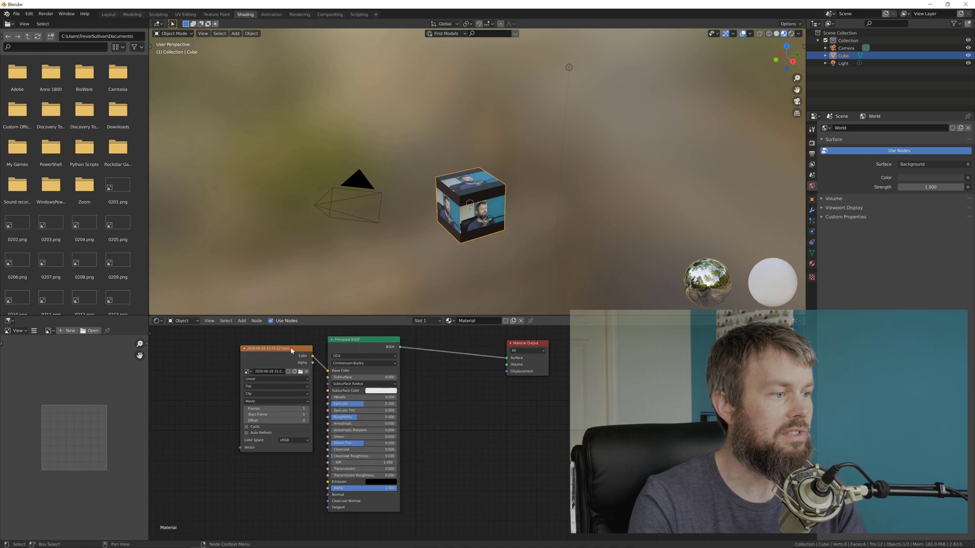
mouse_move(290, 351)
mouse_down()
mouse_move(267, 351)
mouse_move(276, 351)
mouse_up()
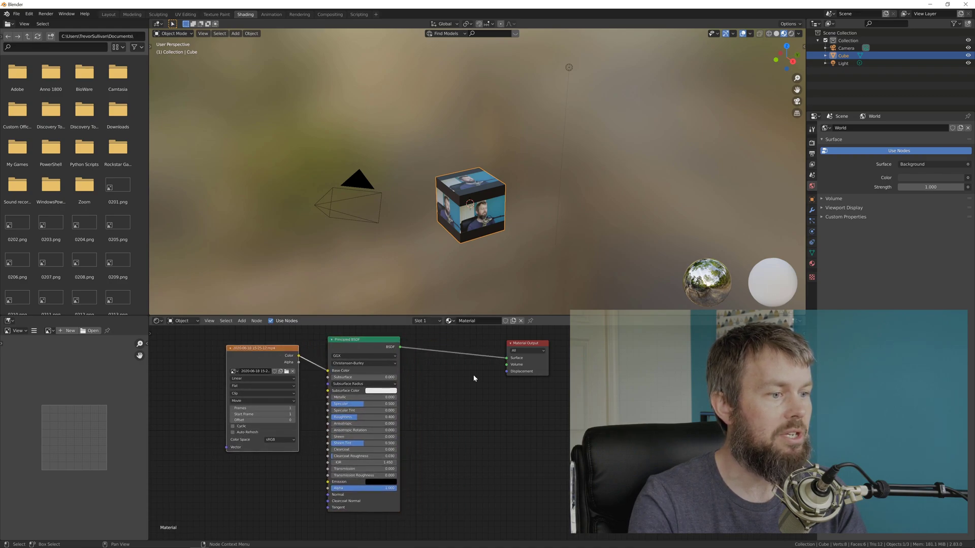
Move the Material Output node farther from the Principled BSDF node to make room between them
drag(528, 345, 558, 347)
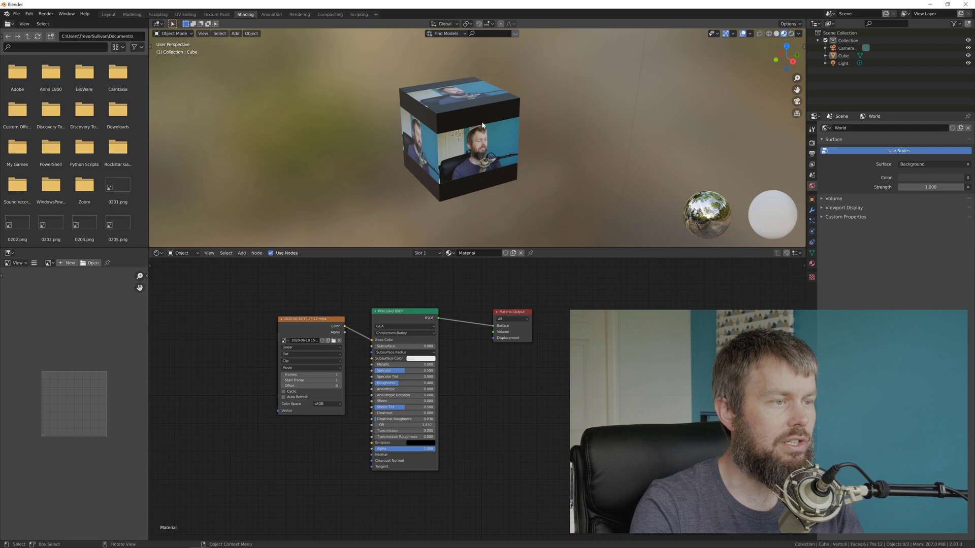
scroll(457, 340, up, 2)
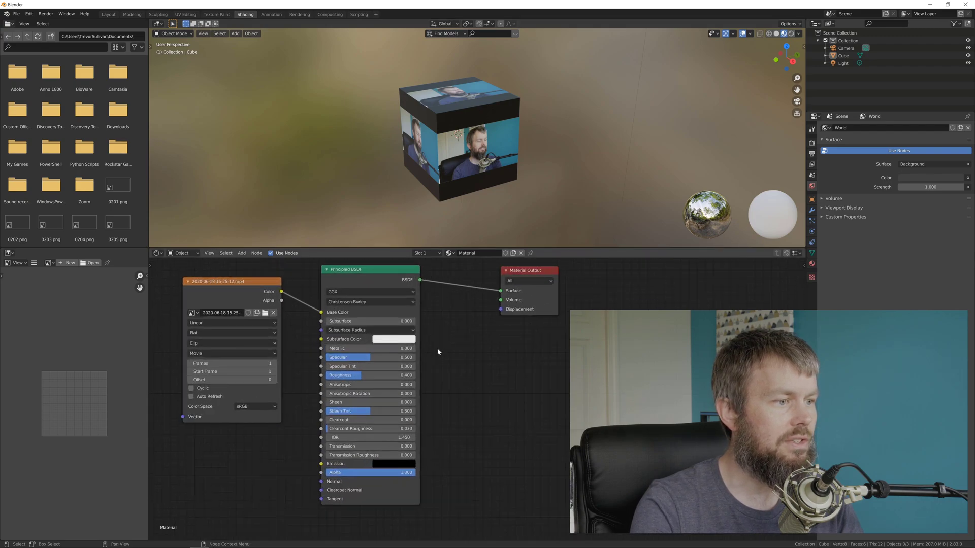
middle_drag(446, 343, 467, 357)
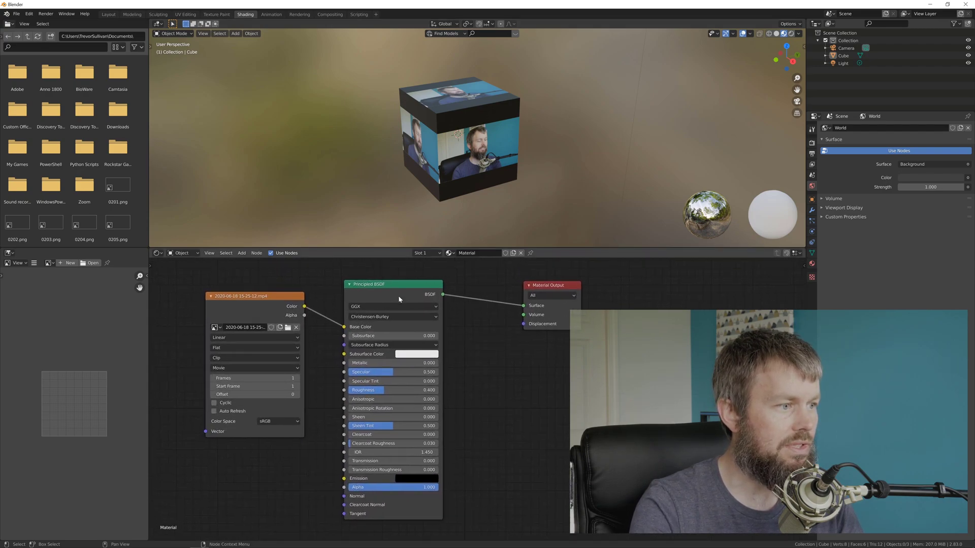
drag(533, 286, 705, 279)
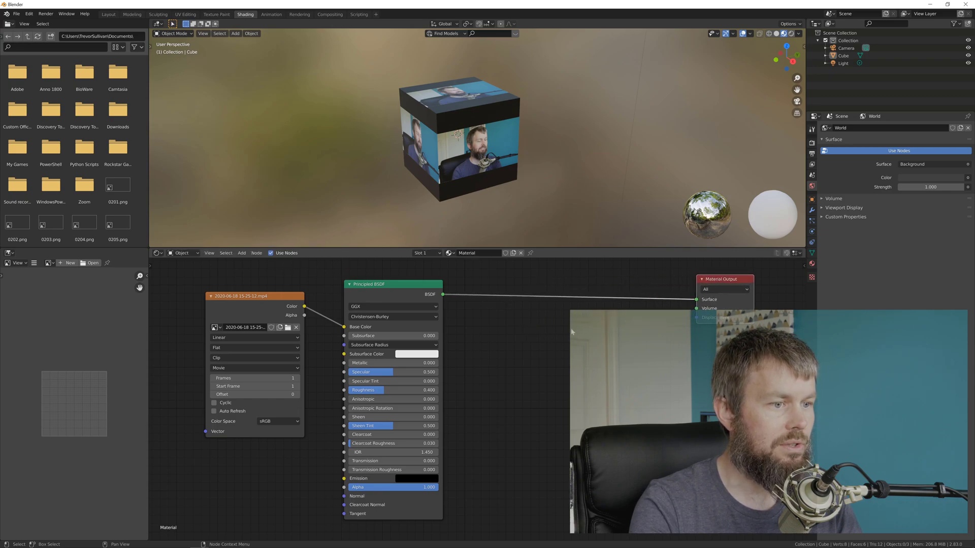
Insert a Mix Shader between the Principled BSDF and Material Output nodes, and route the Principled BSDF into its second Shader input
key(shift+a)
click(549, 302)
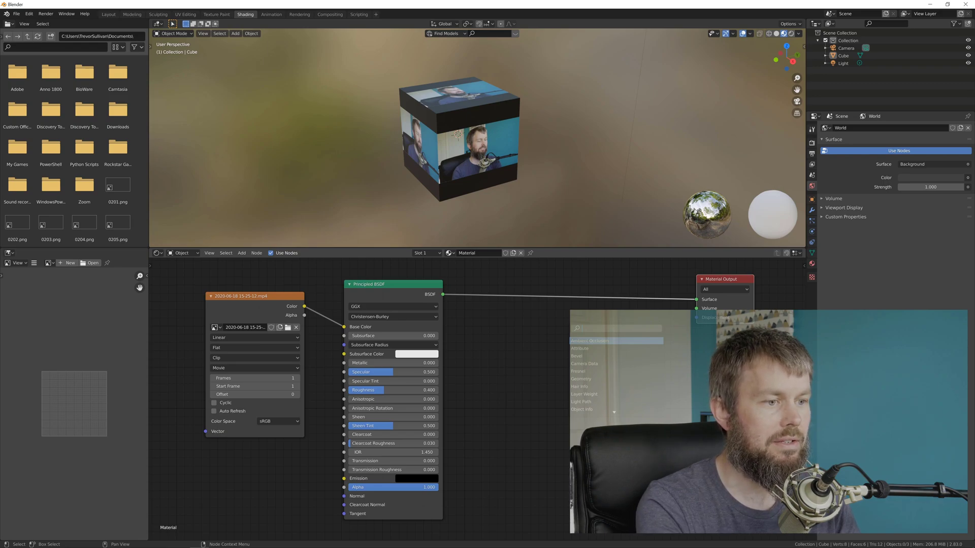
text(mix)
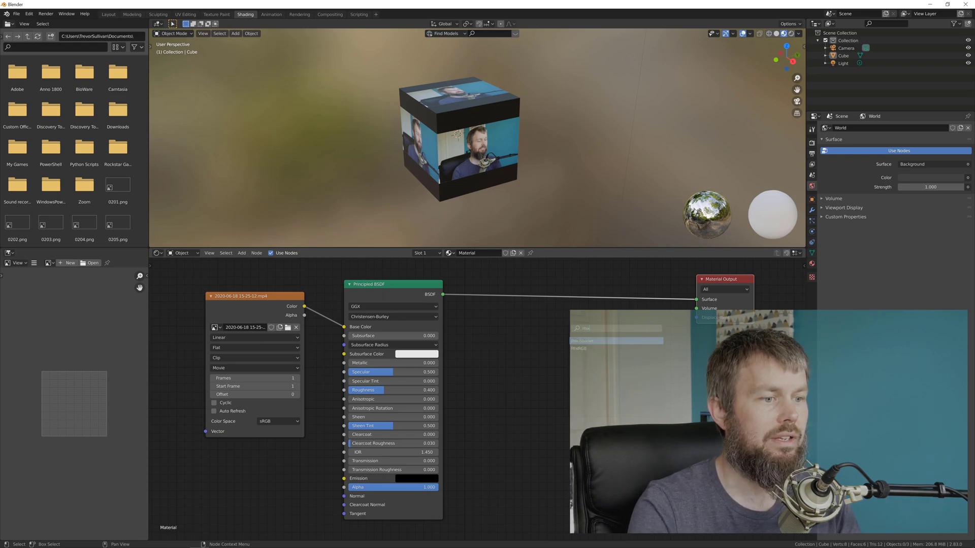
key(Return)
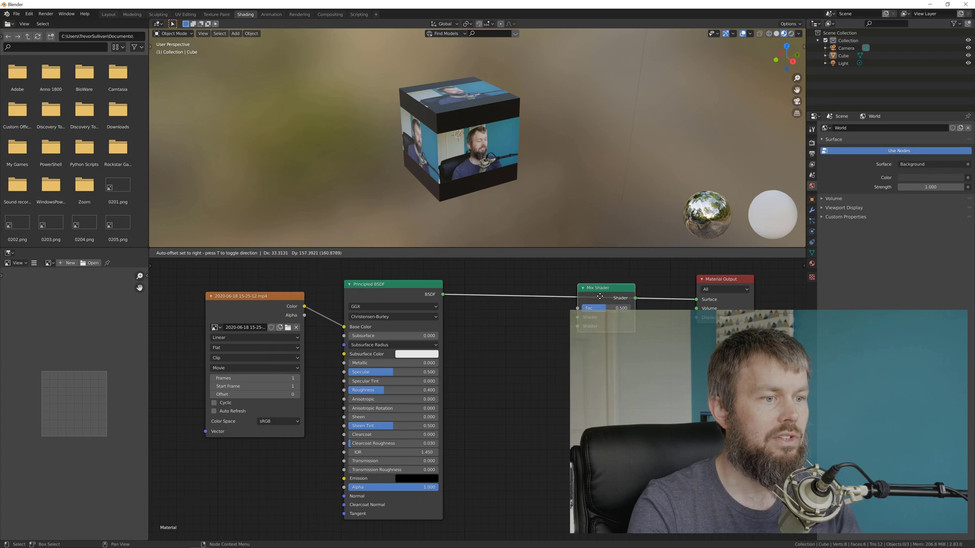
click(597, 293)
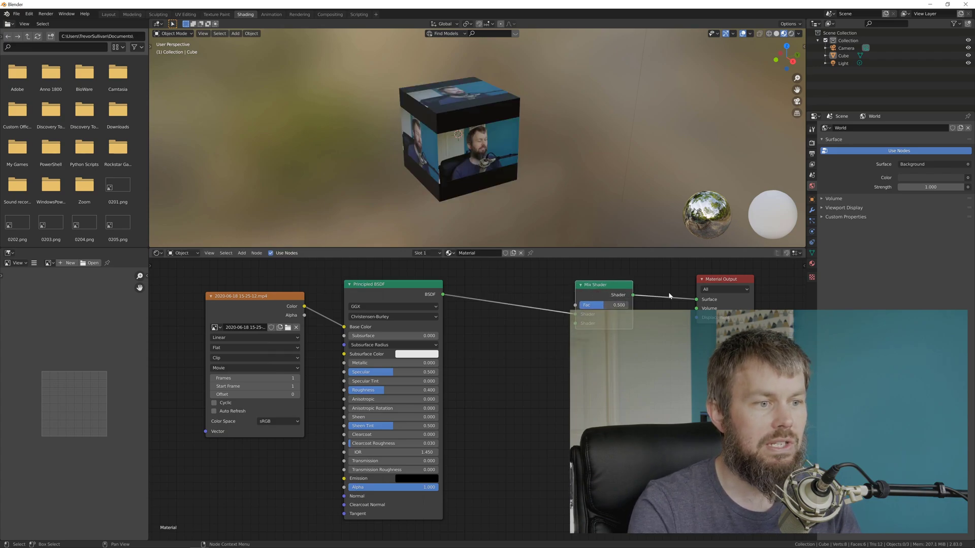
drag(723, 280, 759, 281)
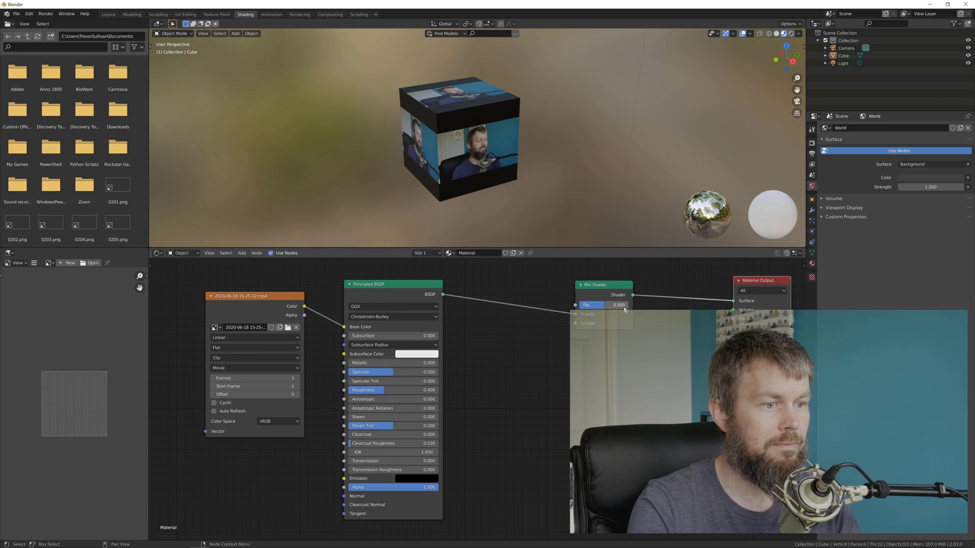
drag(576, 315, 575, 323)
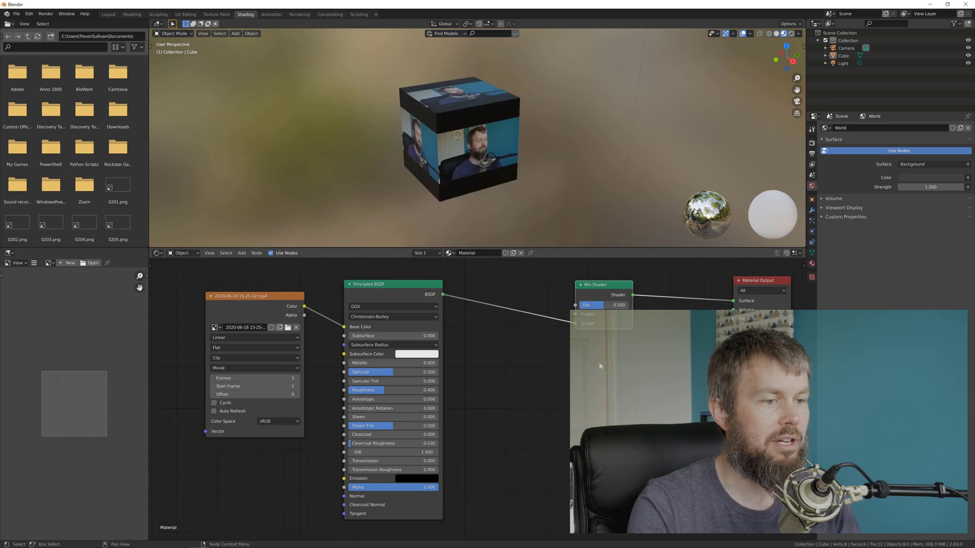
Add a second Principled BSDF node below the Mix Shader and connect it to the Mix Shader's first Shader input
key(shift+a)
mouse_move(560, 373)
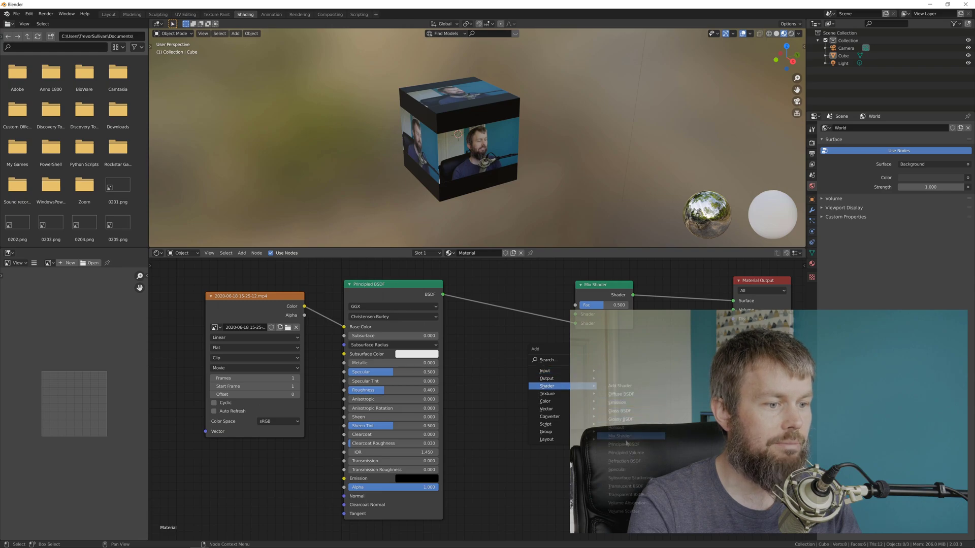
click(619, 439)
click(477, 350)
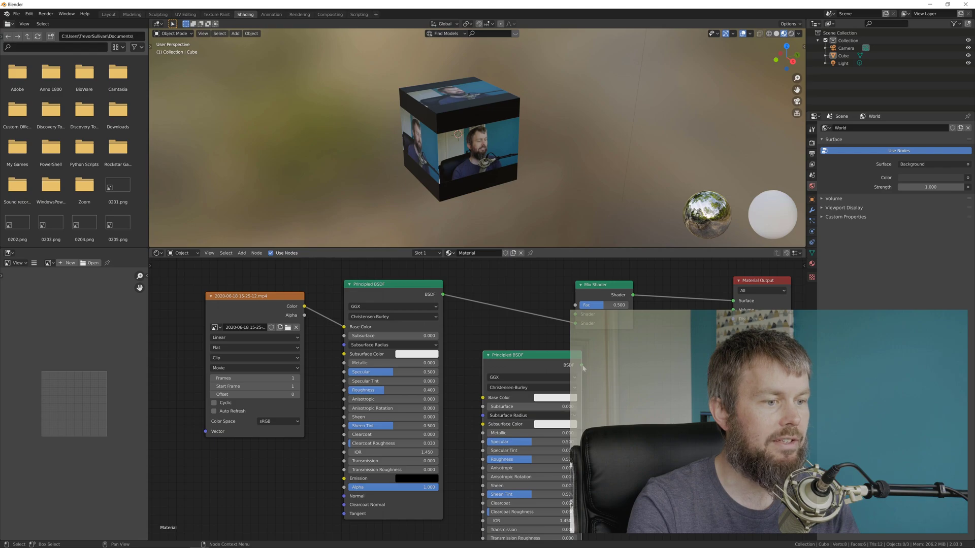
drag(583, 366, 607, 308)
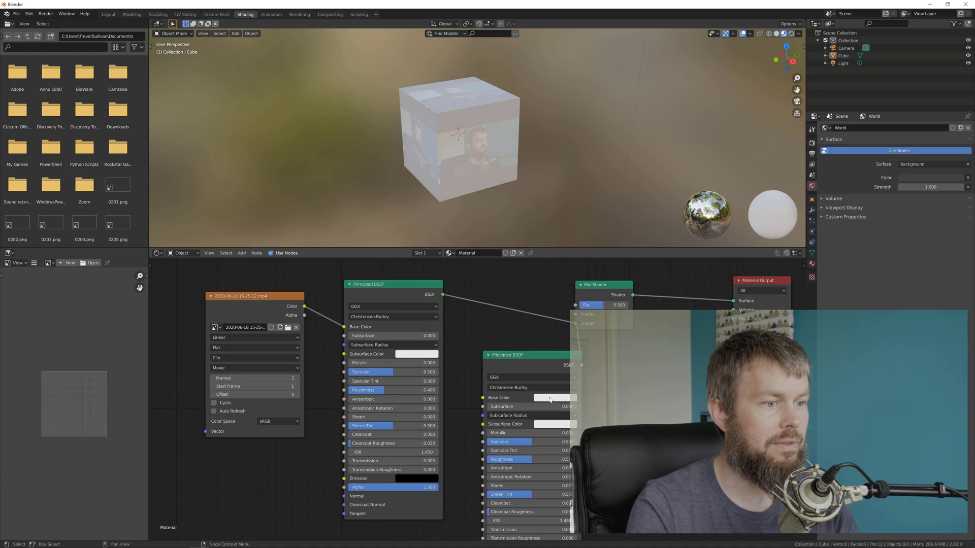
Set the second Principled BSDF's base color to light blue and shift the Mix Shader node slightly toward the Material Output
click(553, 397)
drag(575, 302, 573, 294)
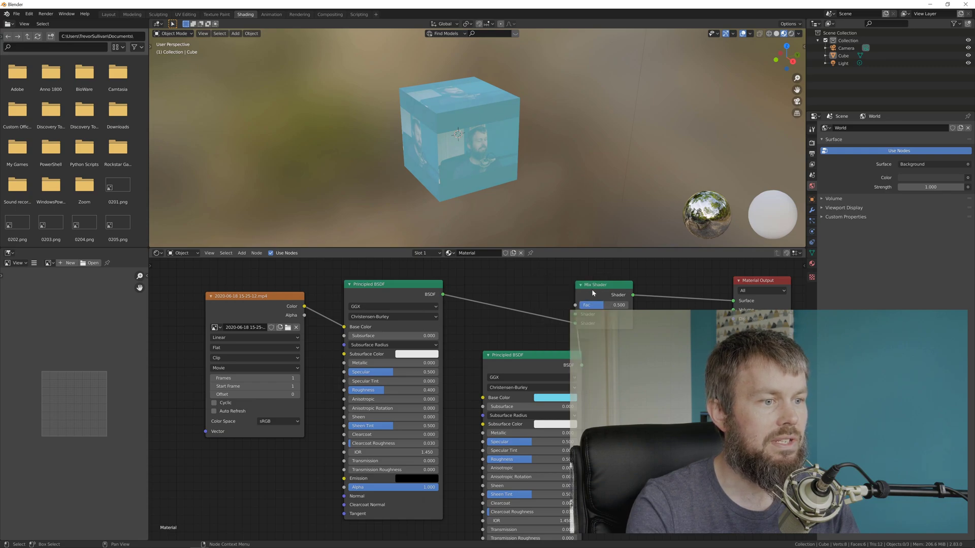
drag(592, 288, 621, 292)
Add an Image Texture node and place it above the video texture node
scroll(544, 290, down, 3)
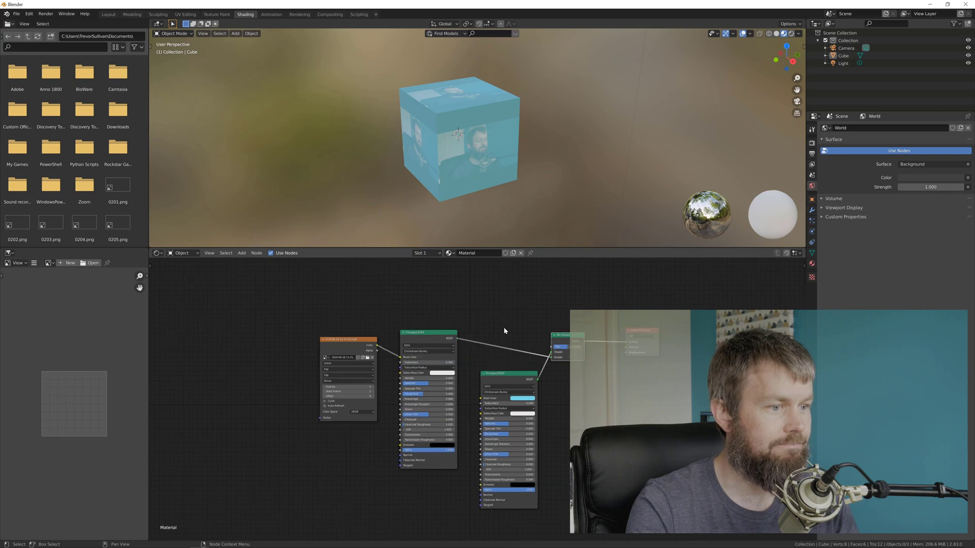
middle_drag(490, 312, 504, 342)
key(shift+a)
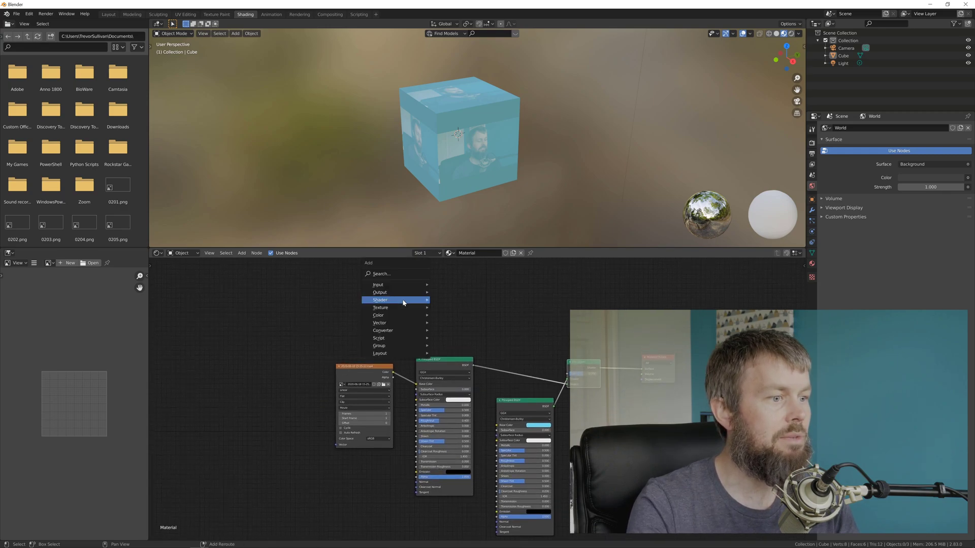
mouse_move(403, 305)
click(380, 273)
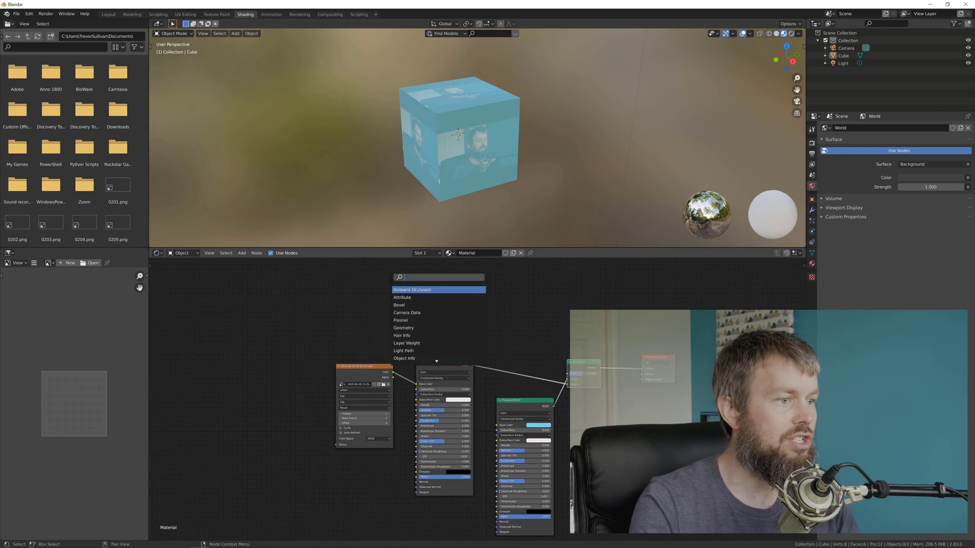
text(image)
key(Return)
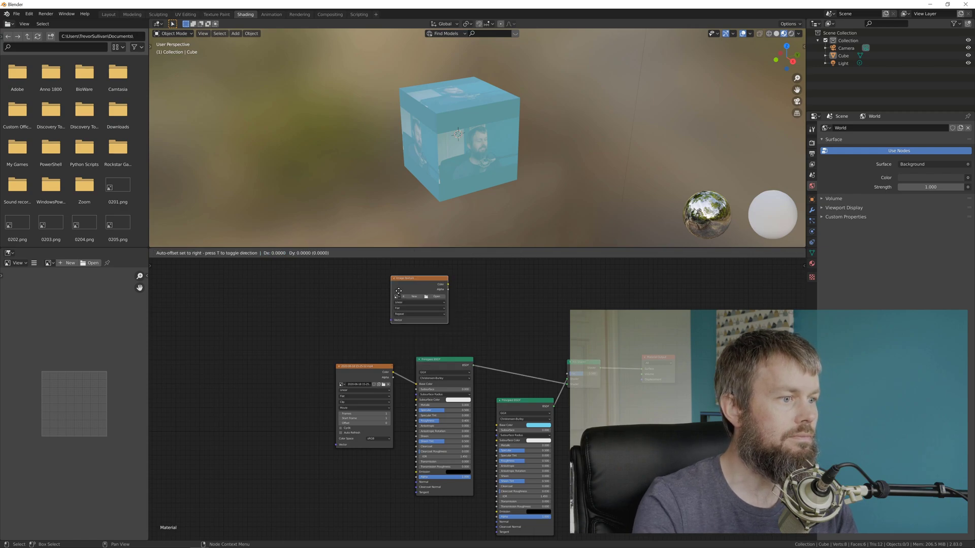
click(342, 303)
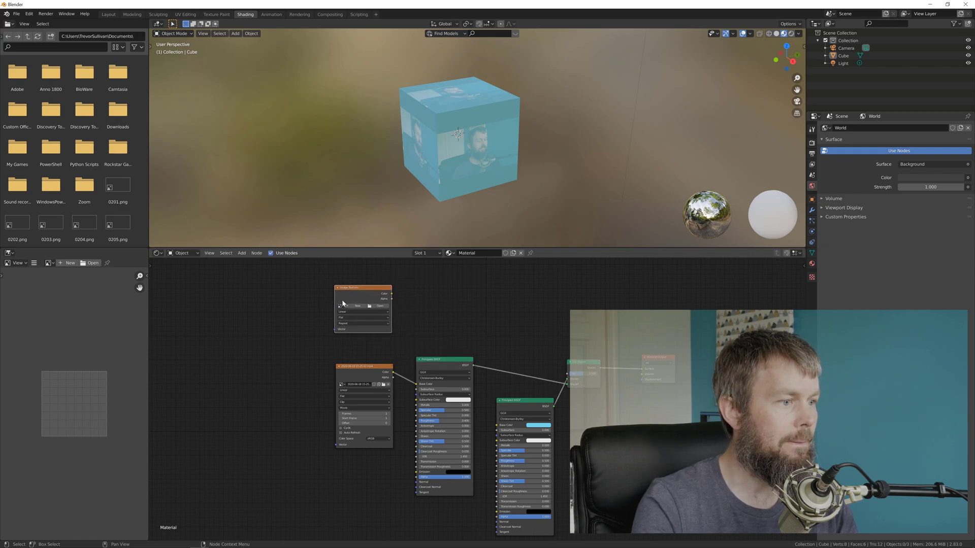
Load 3840x3840mask.png from the Documents folder into the new Image Texture node
click(378, 307)
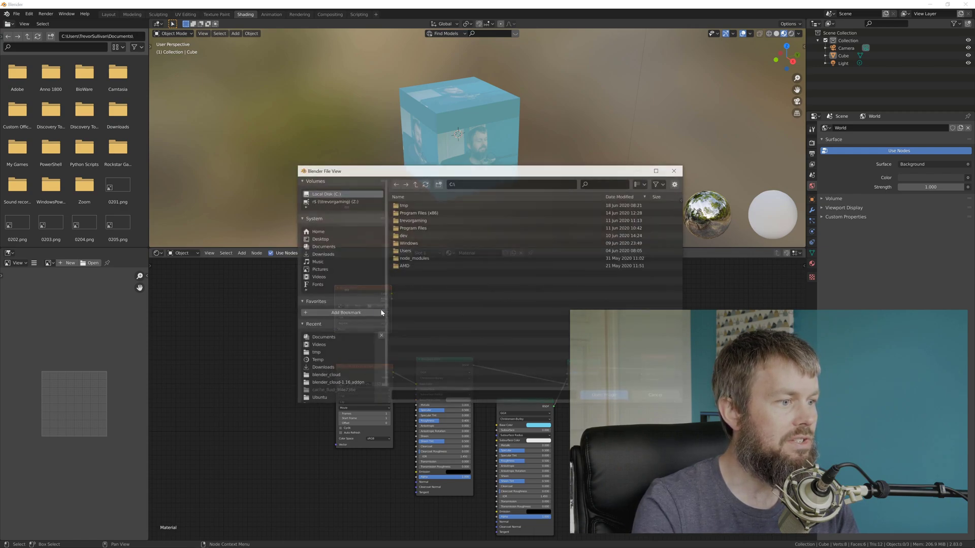
click(325, 256)
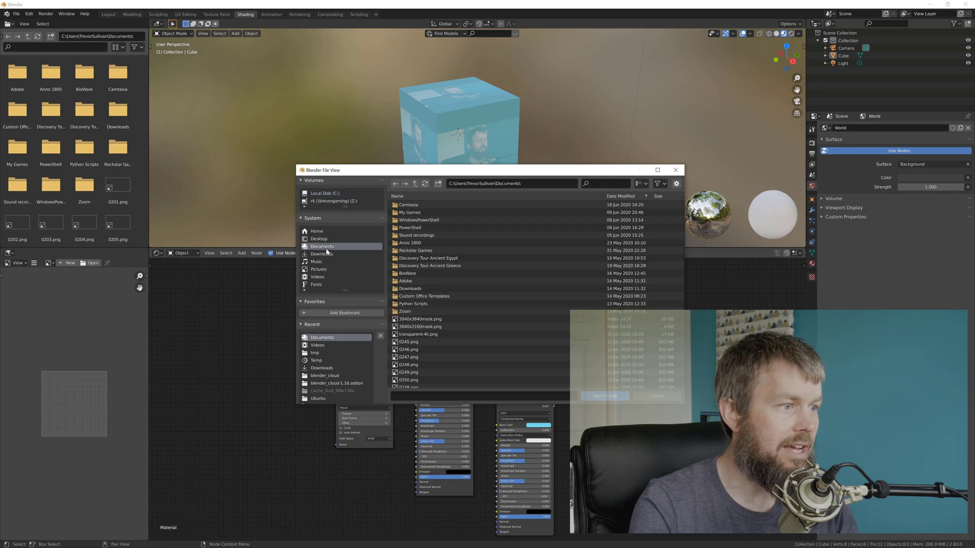
double_click(421, 319)
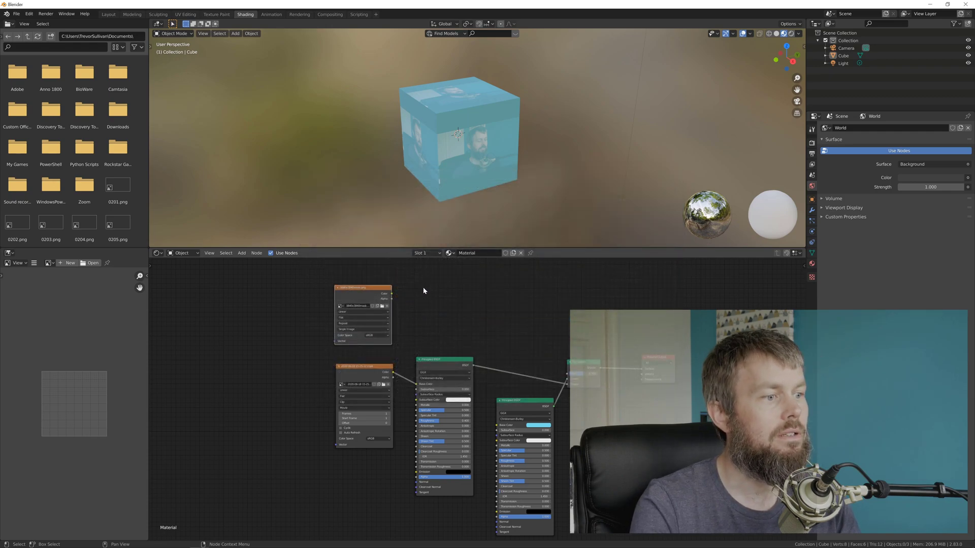
Add a UV Map node before the textures and connect its UV output to the Vector inputs of both the mask and video texture nodes
key(shift+a)
mouse_move(432, 301)
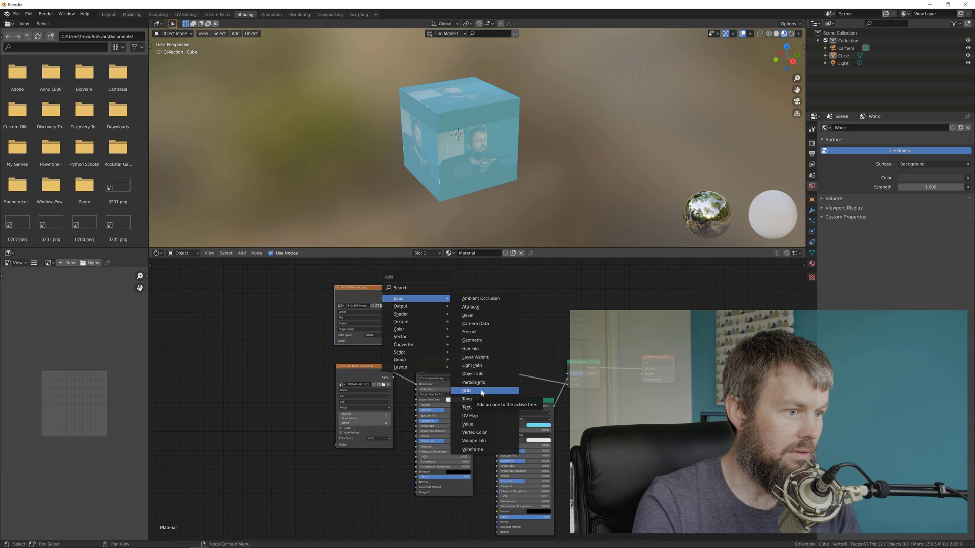
click(471, 416)
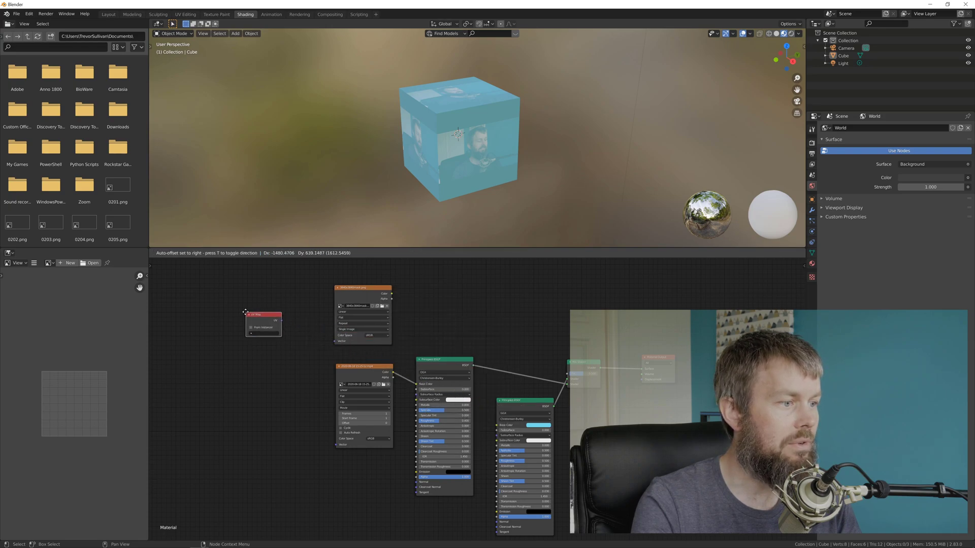
click(228, 310)
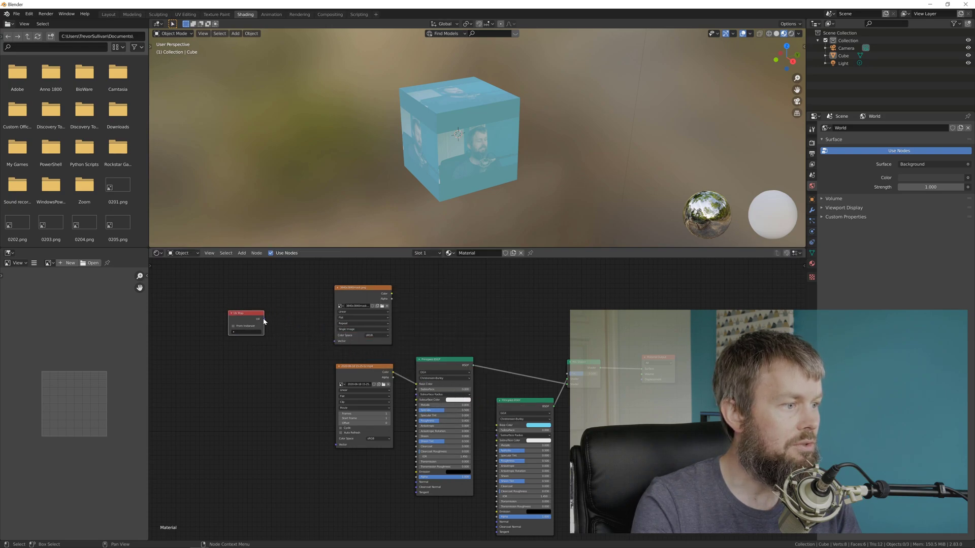
drag(263, 320, 335, 342)
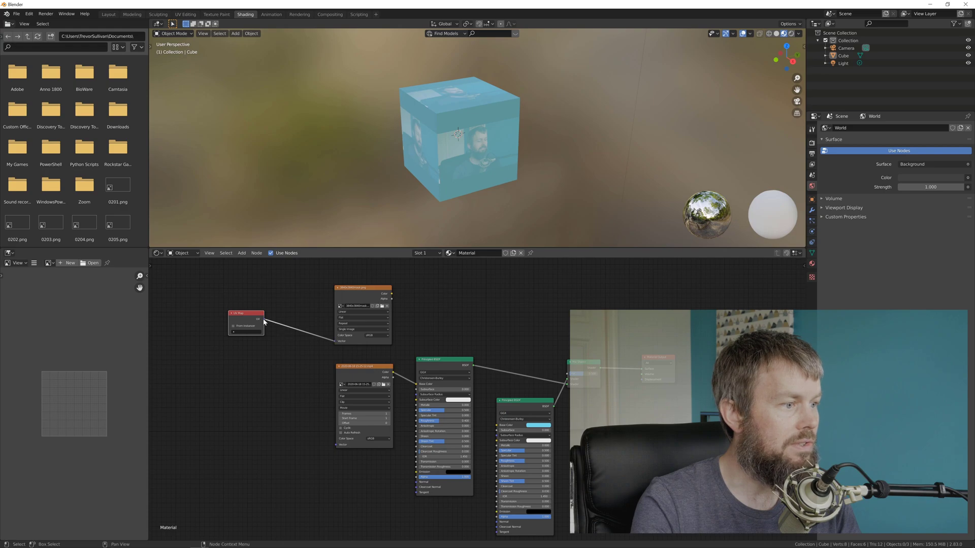
drag(264, 319, 311, 405)
drag(335, 445, 336, 445)
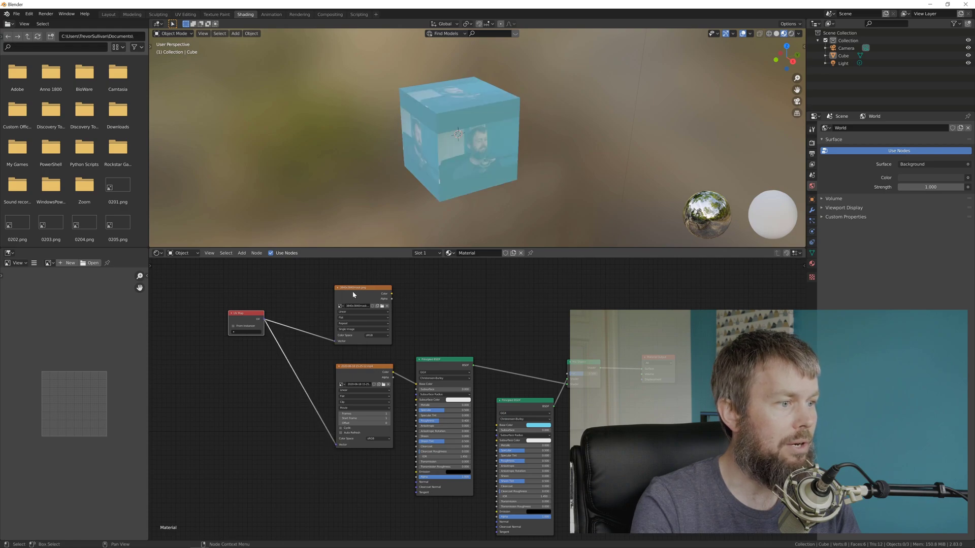
Connect the mask texture's Alpha output to the Mix Shader's Fac input and set the mask texture's extension to Clip
drag(363, 287, 422, 277)
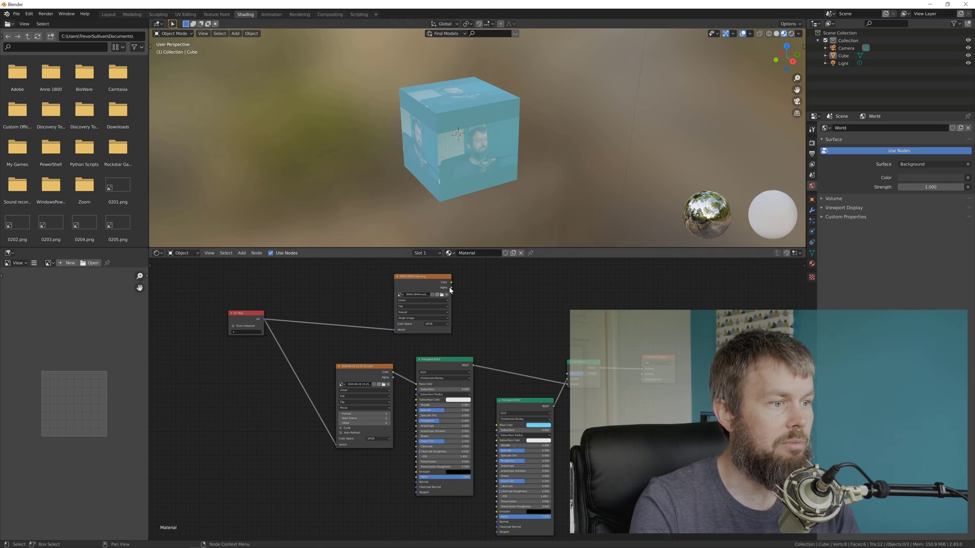
drag(452, 288, 567, 375)
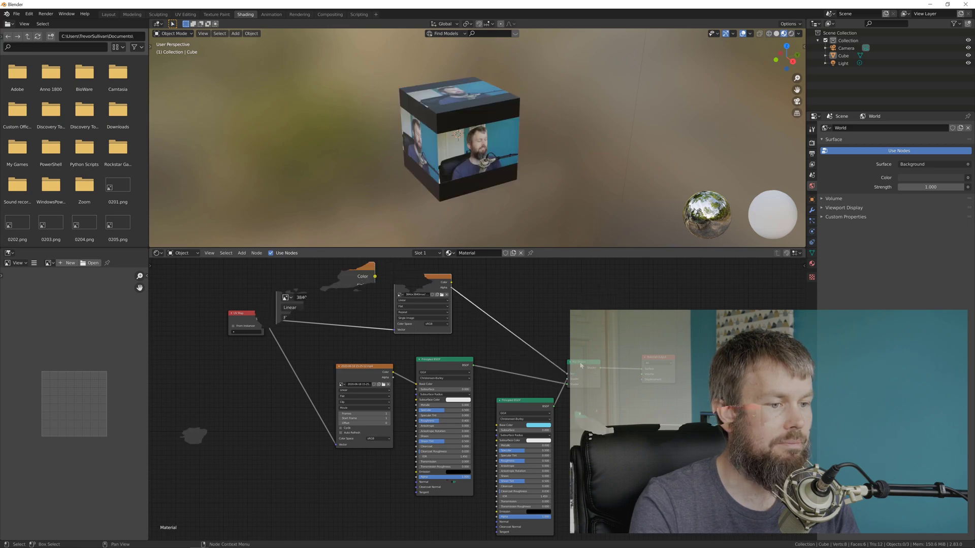
scroll(335, 325, up, 3)
click(322, 329)
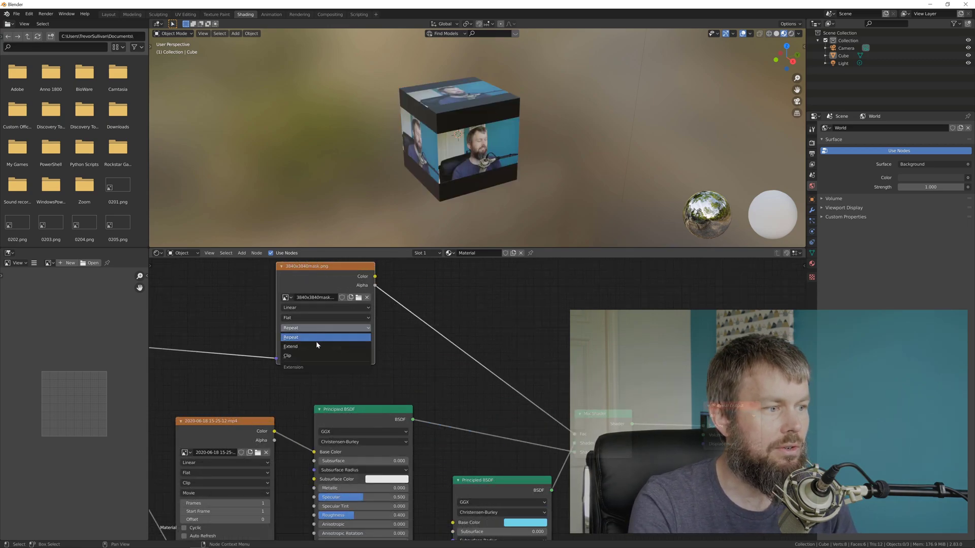
click(312, 356)
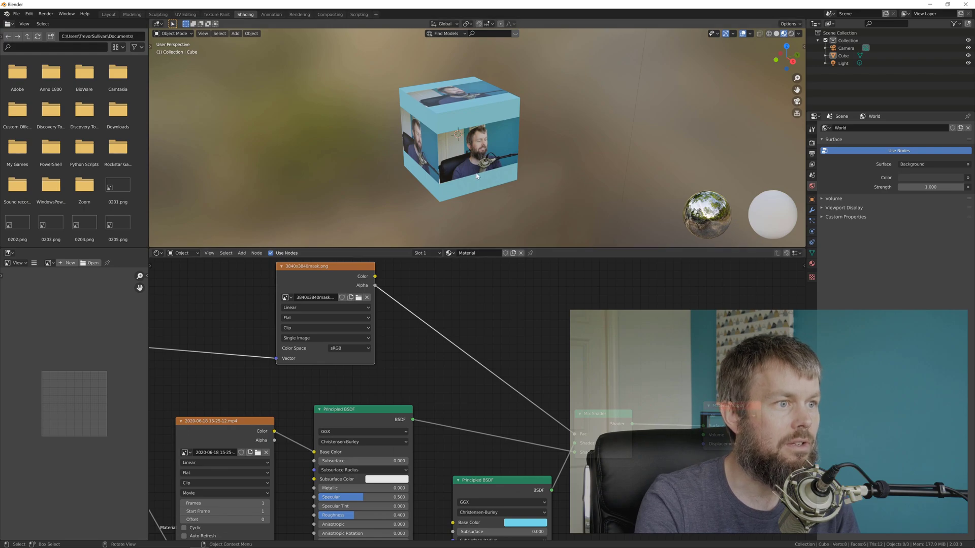
Inspect the masked cube up close and render the current frame to check the coloured bars and the lighting on its sides
scroll(467, 161, up, 4)
mouse_move(460, 105)
middle_down()
mouse_move(493, 122)
mouse_move(396, 110)
mouse_move(475, 110)
mouse_move(508, 93)
mouse_move(485, 107)
mouse_move(471, 102)
mouse_move(467, 114)
middle_up()
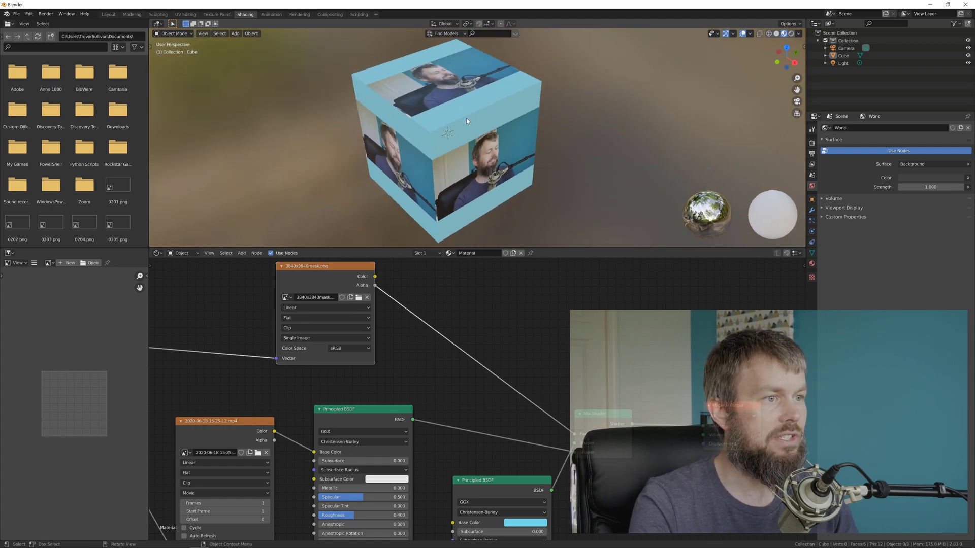
key(F12)
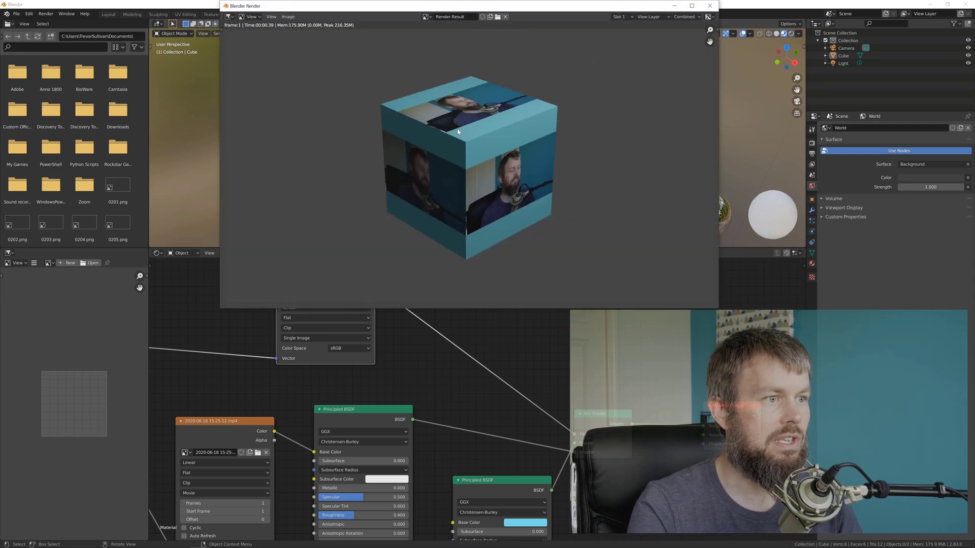
click(710, 6)
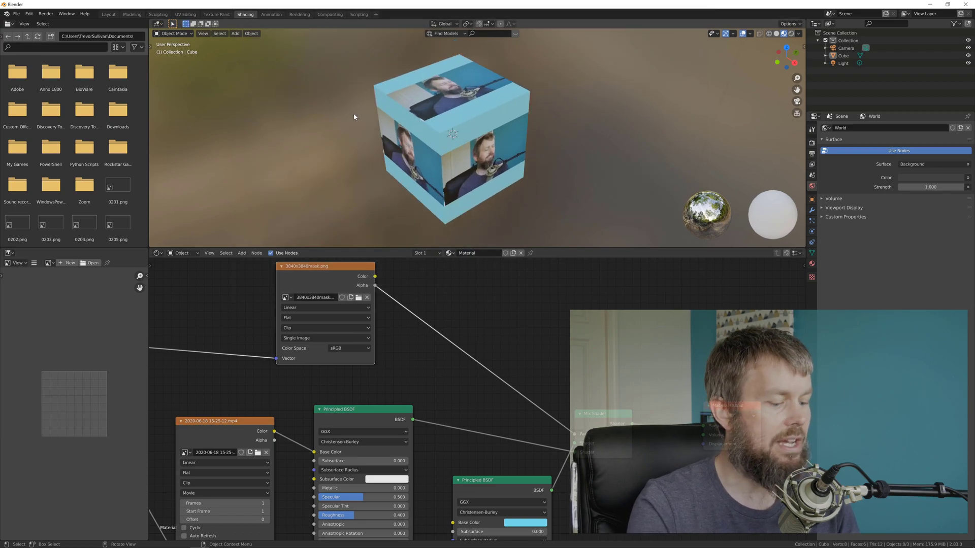
key(F12)
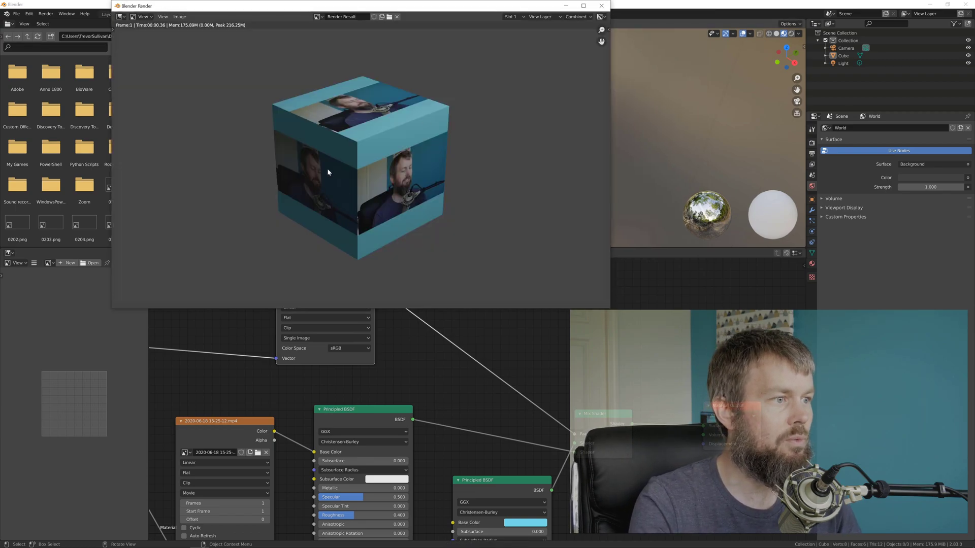
click(601, 6)
In the Layout workspace, duplicate the light and place the copy facing the cube's dark side
click(107, 14)
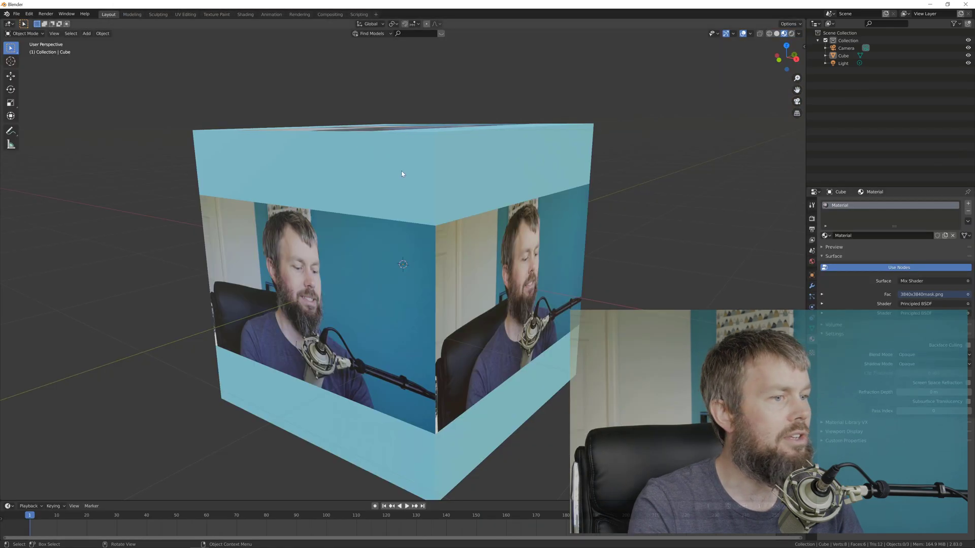
scroll(444, 205, down, 10)
click(488, 167)
key(shift+d)
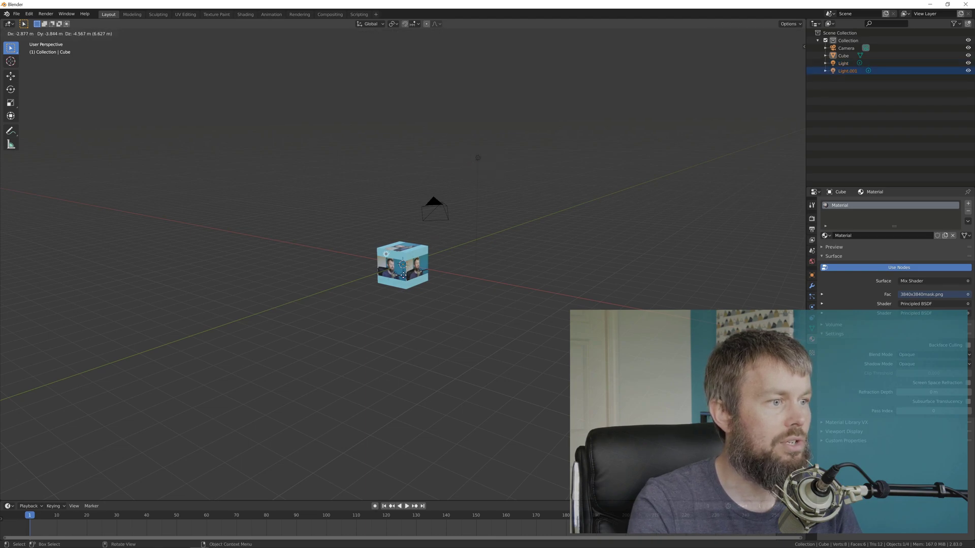
click(375, 303)
mouse_move(375, 303)
middle_down()
mouse_move(366, 305)
mouse_move(383, 296)
middle_up()
key(g)
click(269, 305)
Render the current frame to check how the second light illuminates the cube, and close the render
middle_drag(279, 304, 436, 282)
scroll(437, 282, up, 2)
key(F12)
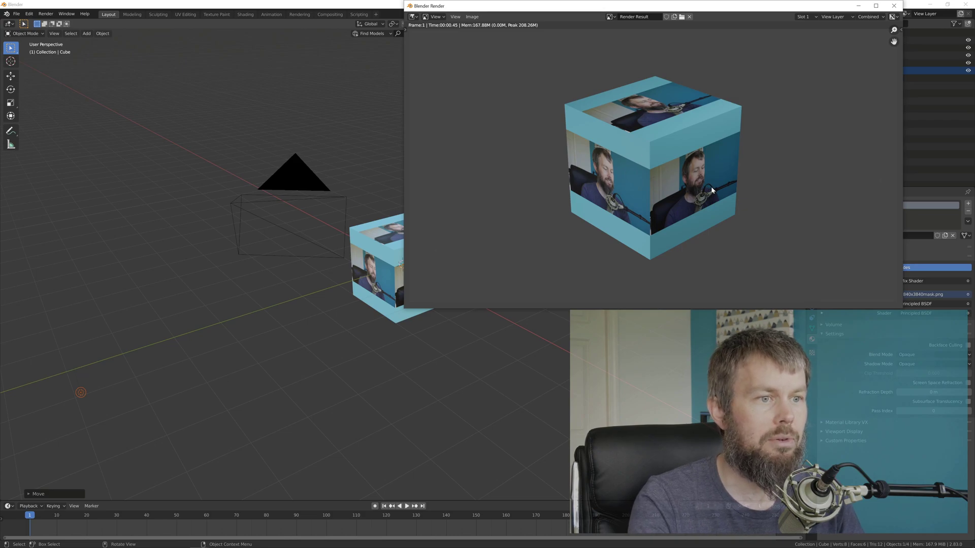
click(894, 9)
Select the camera and insert a keyframe for its location at frame 1
scroll(407, 274, down, 4)
scroll(382, 294, up, 4)
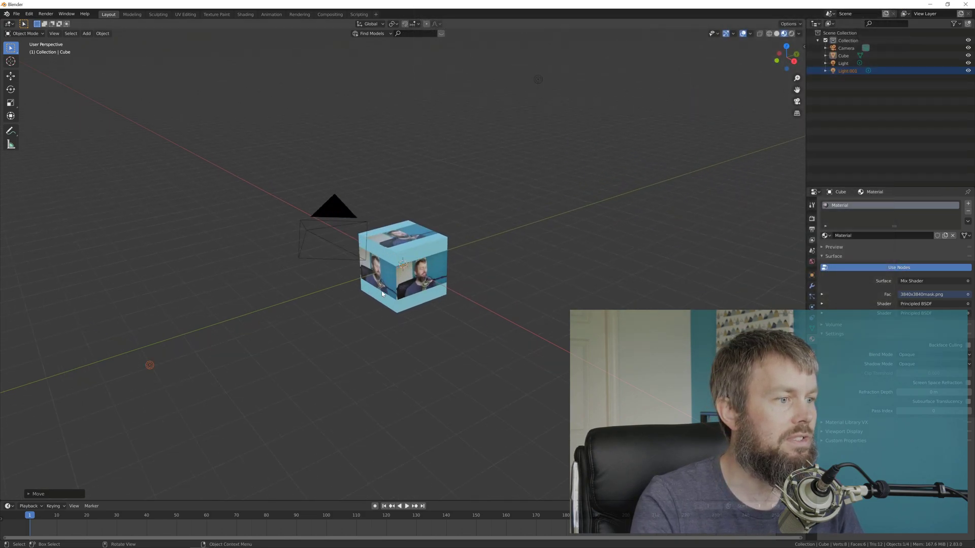
click(407, 256)
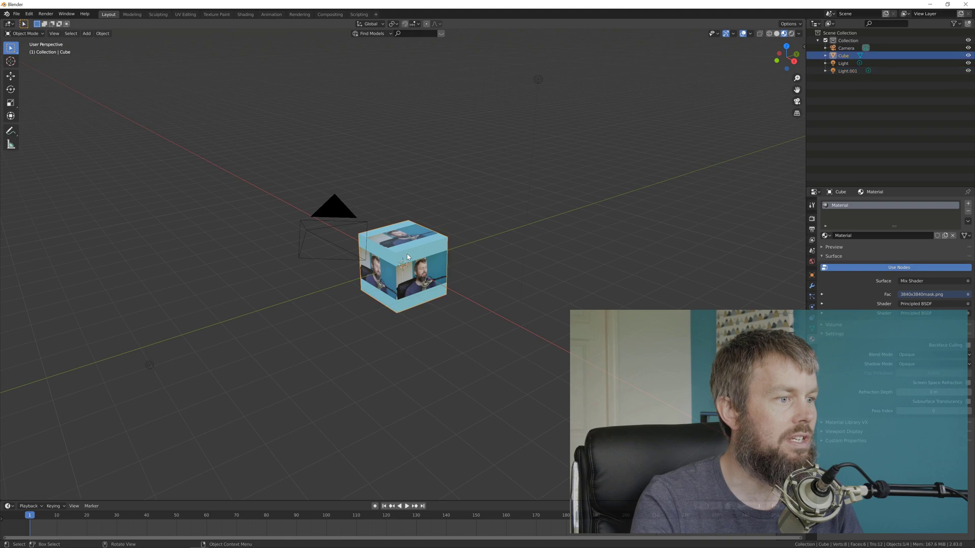
click(321, 237)
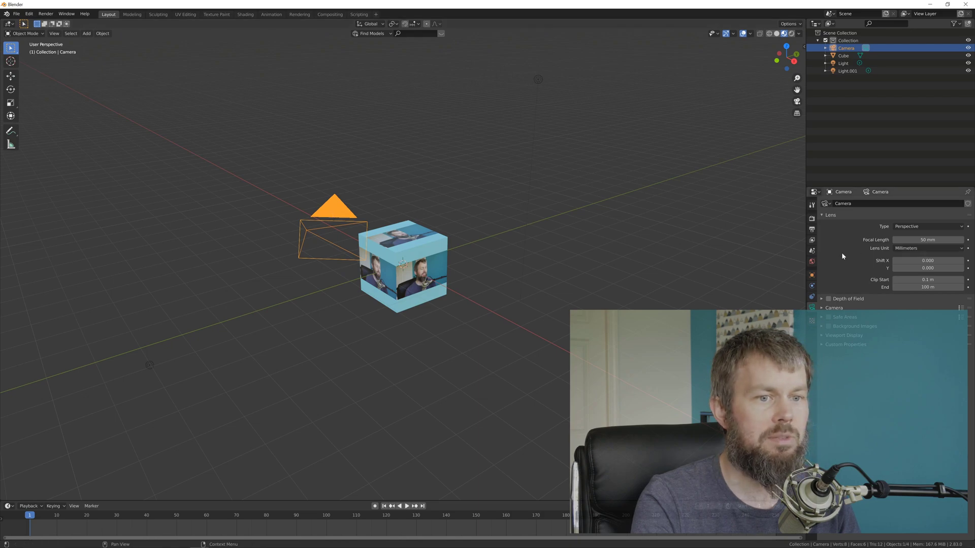
click(811, 273)
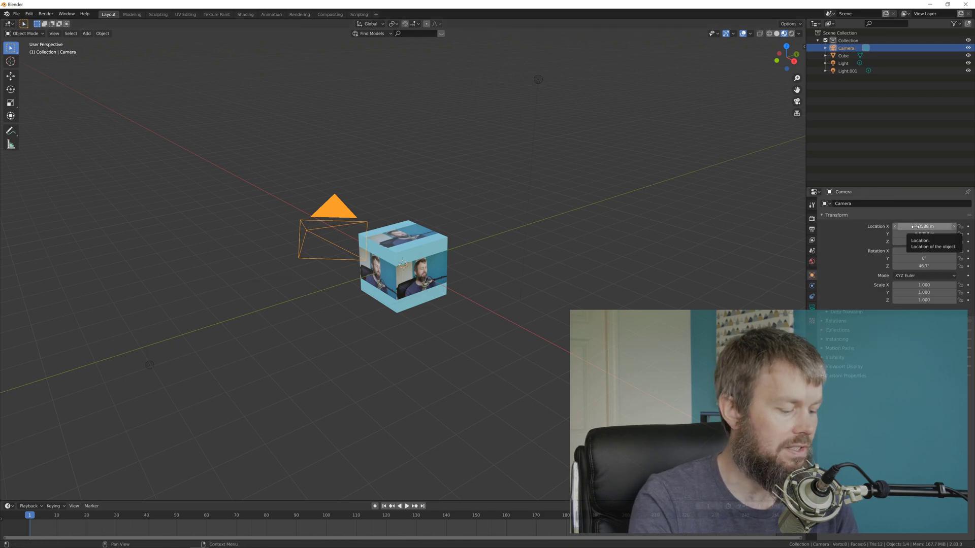
key(i)
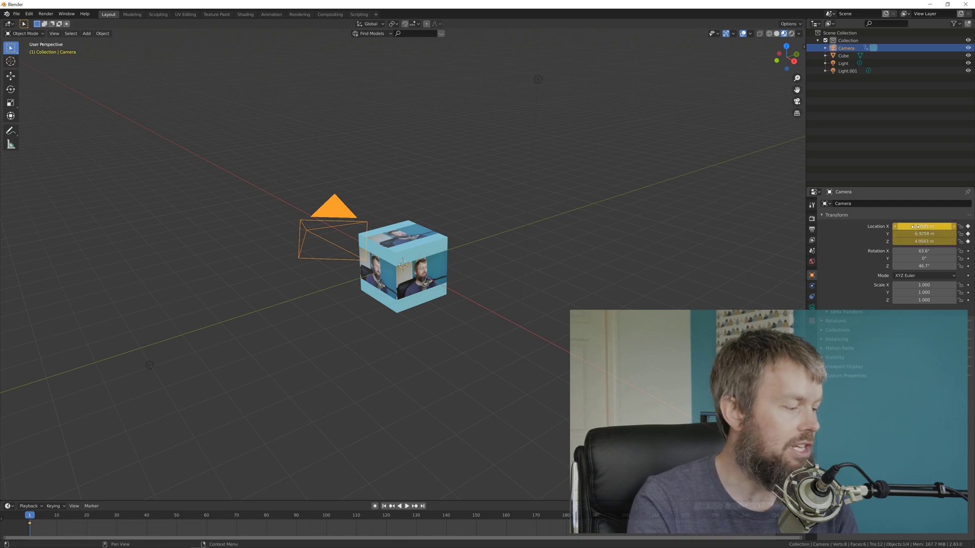
scroll(422, 361, down, 3)
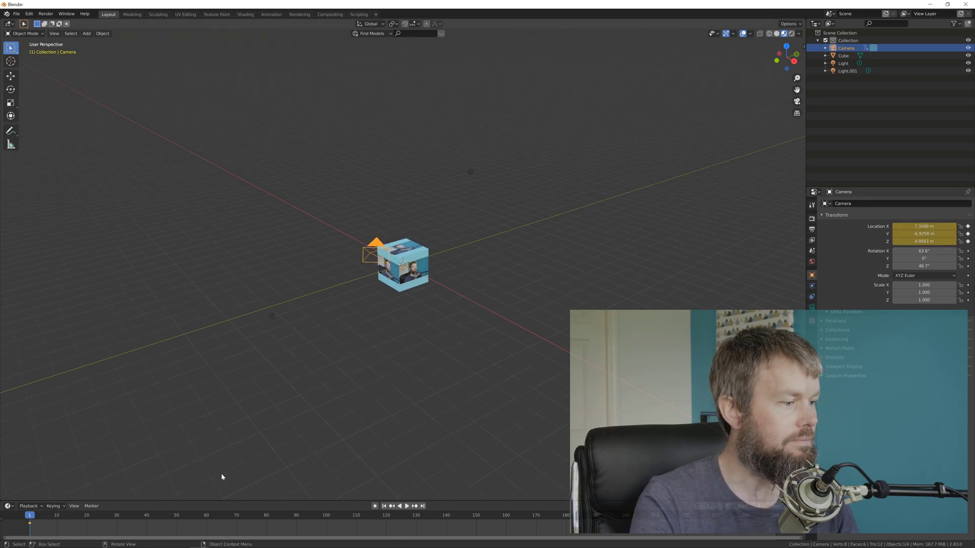
At frame 100, move the camera along the global Y axis to about 3.4 m and keyframe its location
click(298, 515)
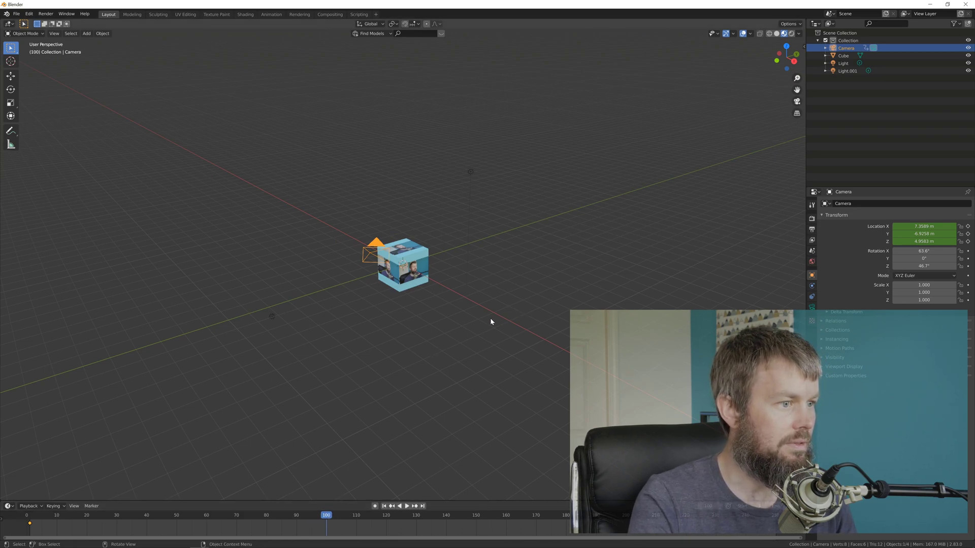
middle_drag(489, 314, 452, 337)
key(g)
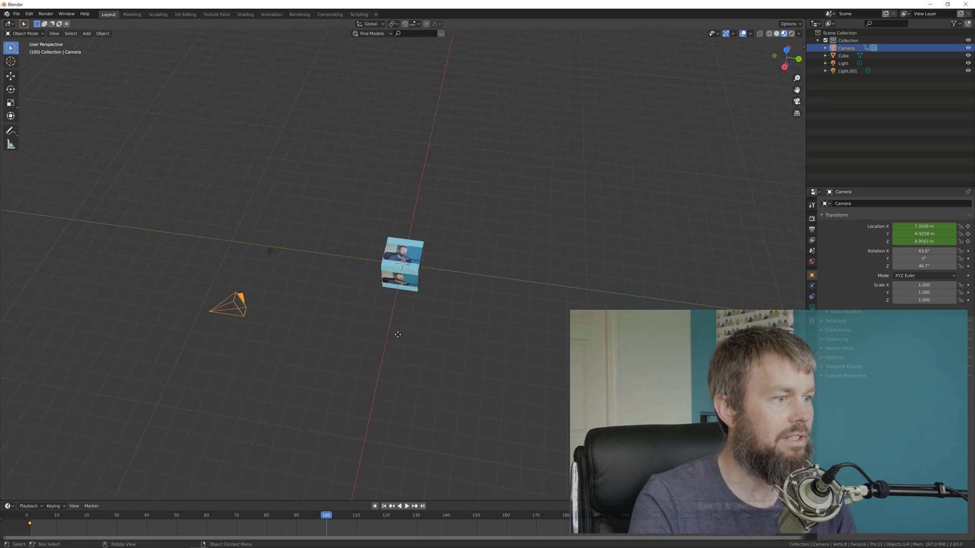
key(y)
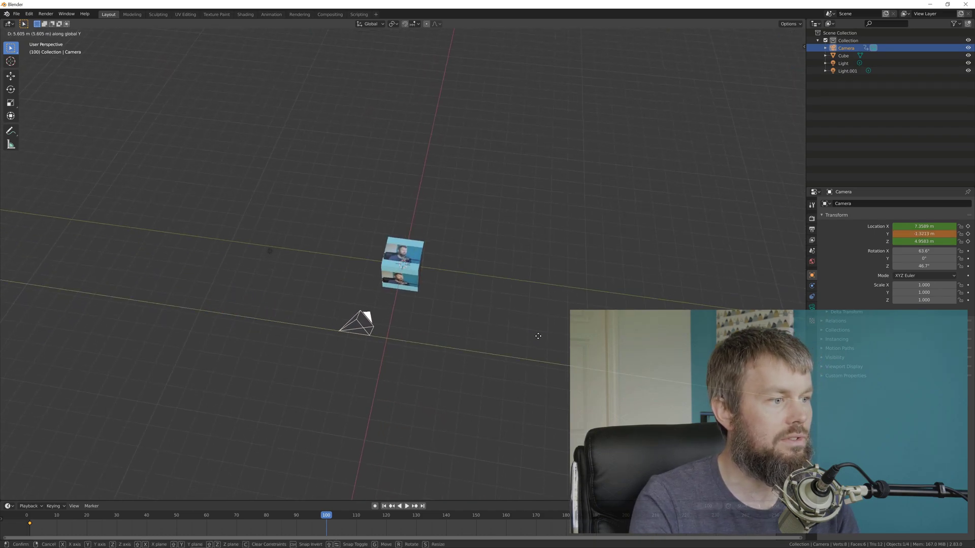
click(643, 355)
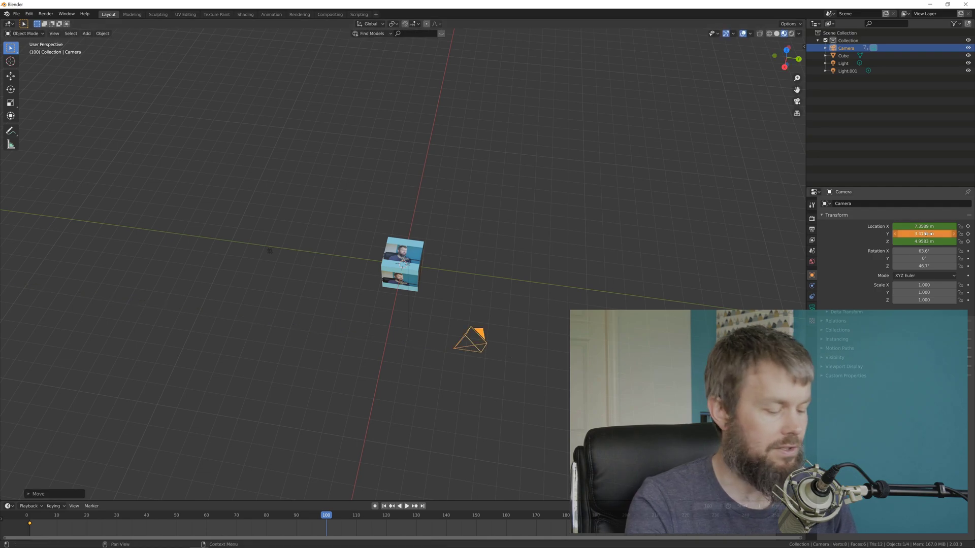
key(i)
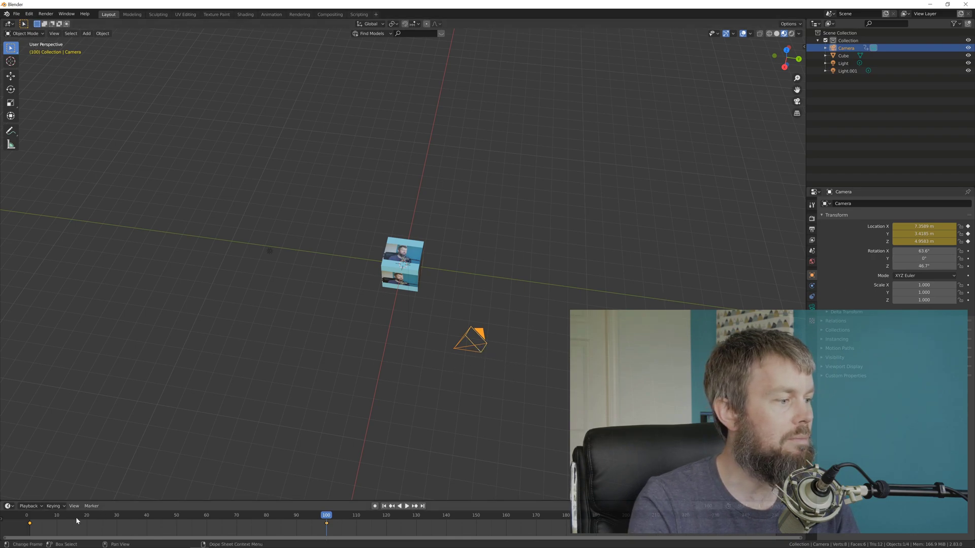
Preview the camera movement from the start, return to frame 1 and keyframe the camera's rotation there
click(32, 522)
key(space)
mouse_move(33, 521)
mouse_down()
mouse_move(331, 520)
mouse_move(30, 532)
mouse_up()
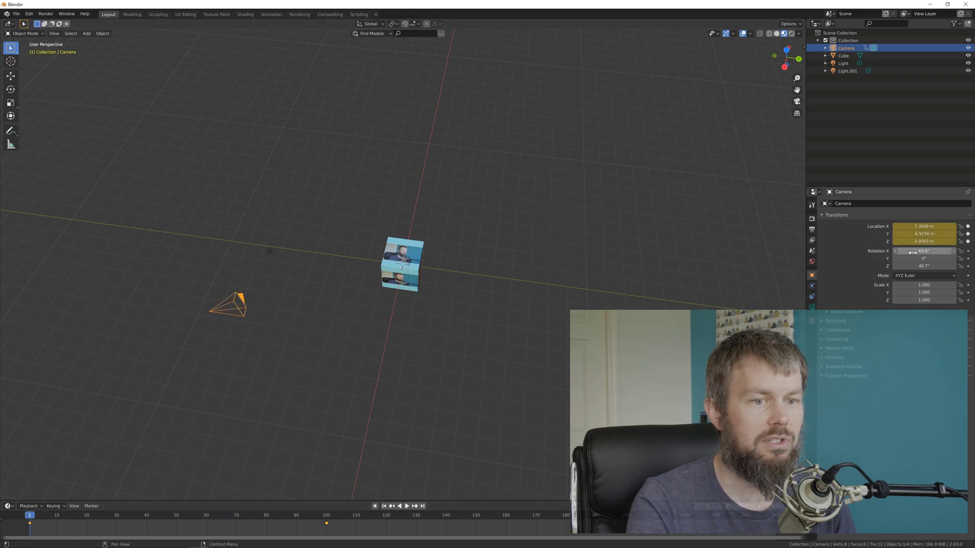
key(i)
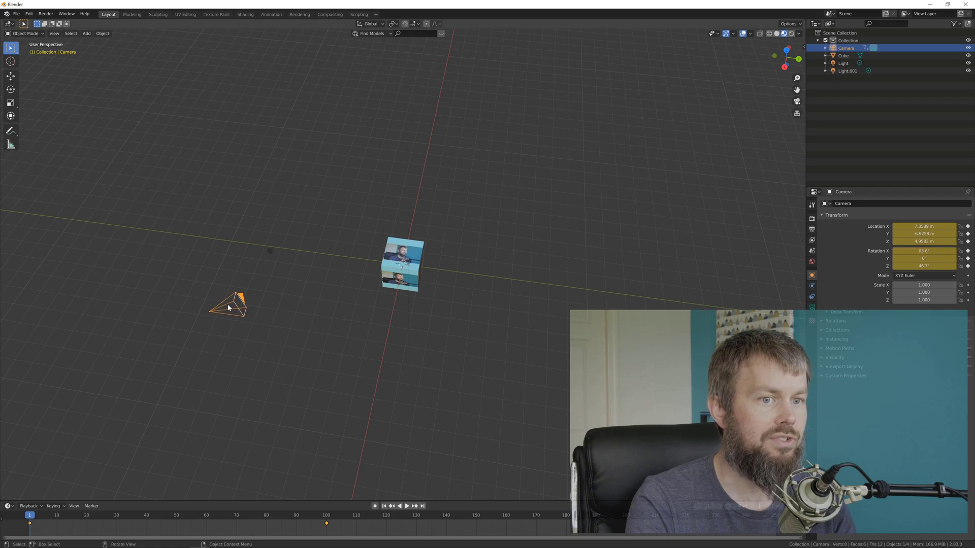
At frame 100, aim the camera at the cube with rotation X about 57°, Y 0° and Z about 115°, and keyframe its rotation
drag(62, 514, 327, 523)
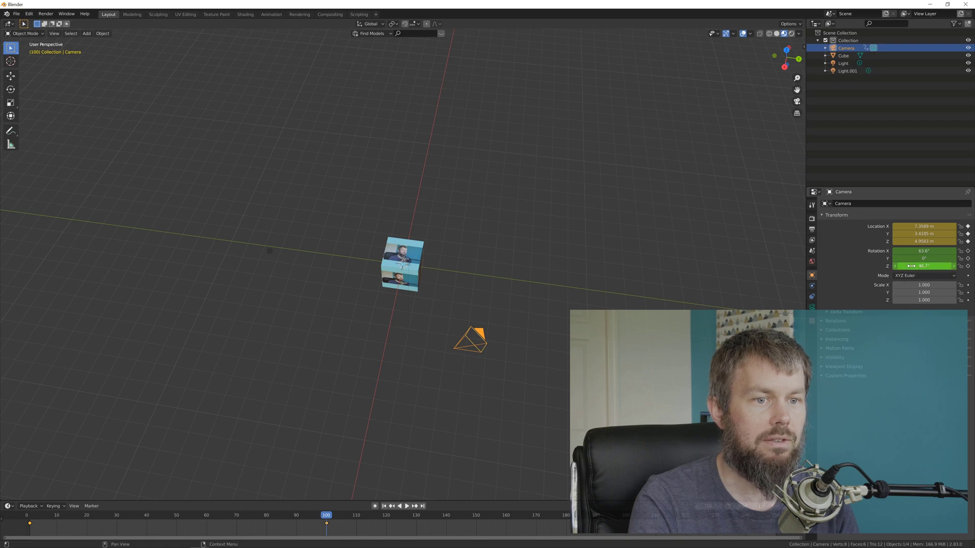
drag(911, 265, 950, 266)
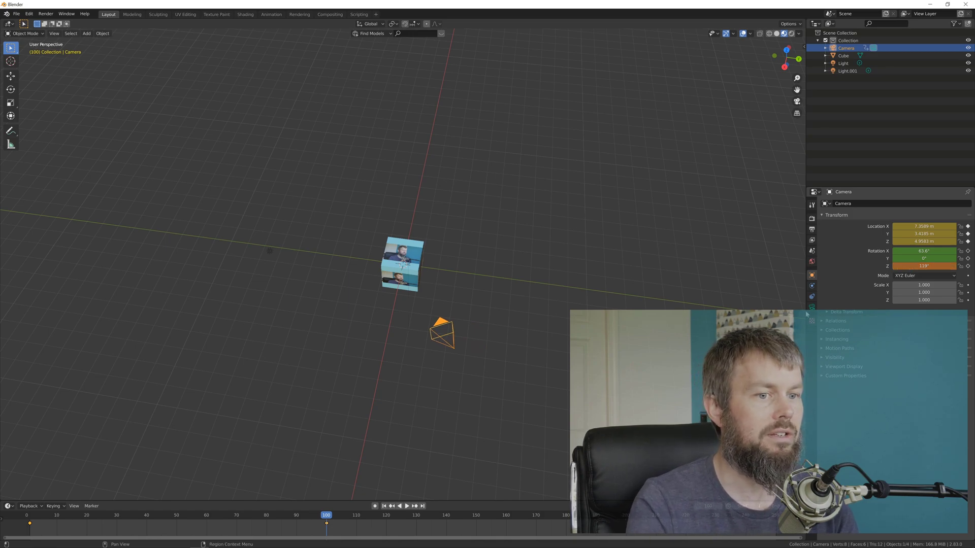
key(KP_0)
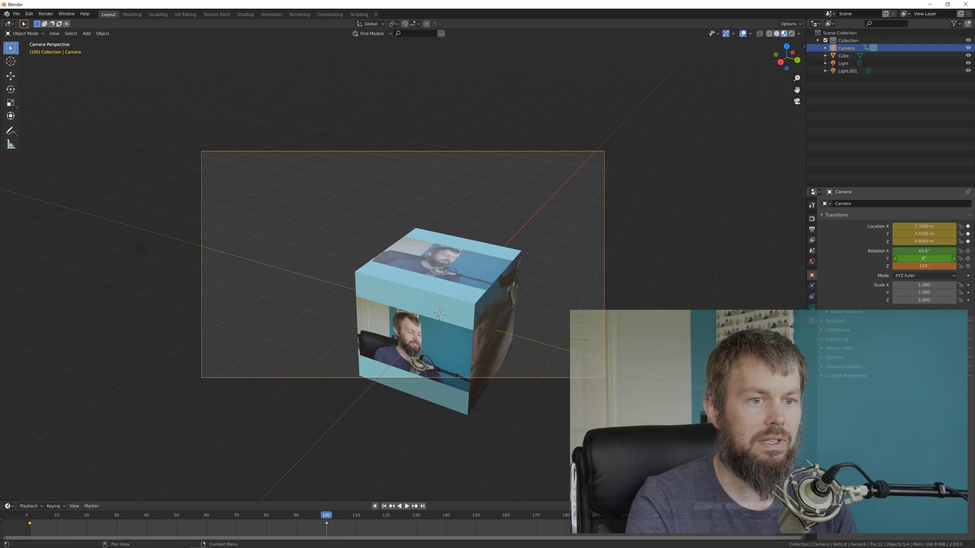
drag(924, 259, 907, 258)
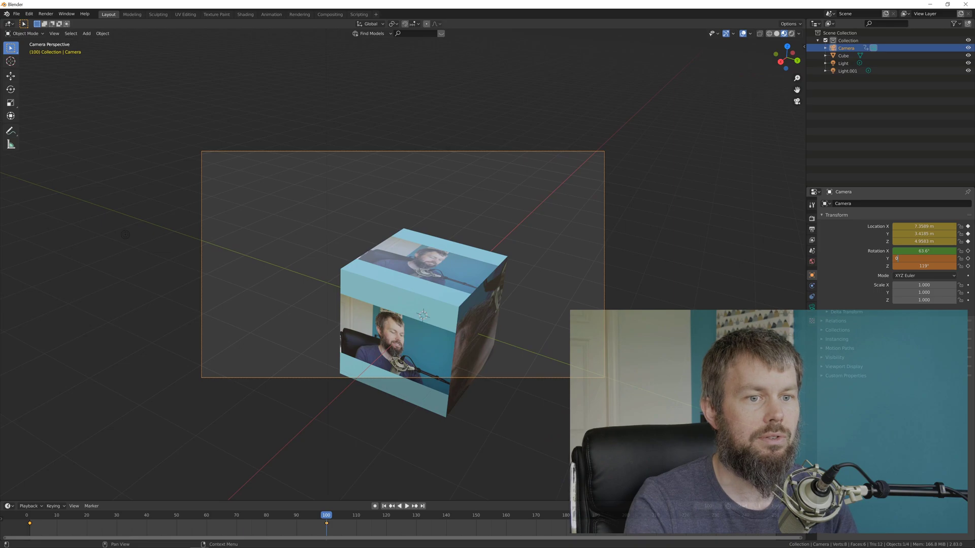
text(0)
key(Return)
drag(926, 251, 904, 266)
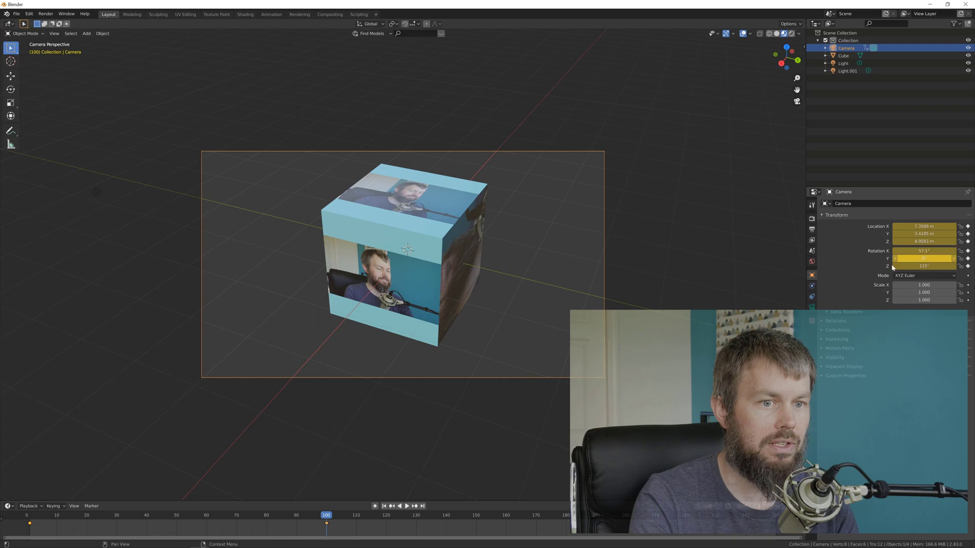
Preview the animation at frame 58, reduce the camera's focal length to 40 mm, and check the framing around frame 50
drag(324, 528, 201, 525)
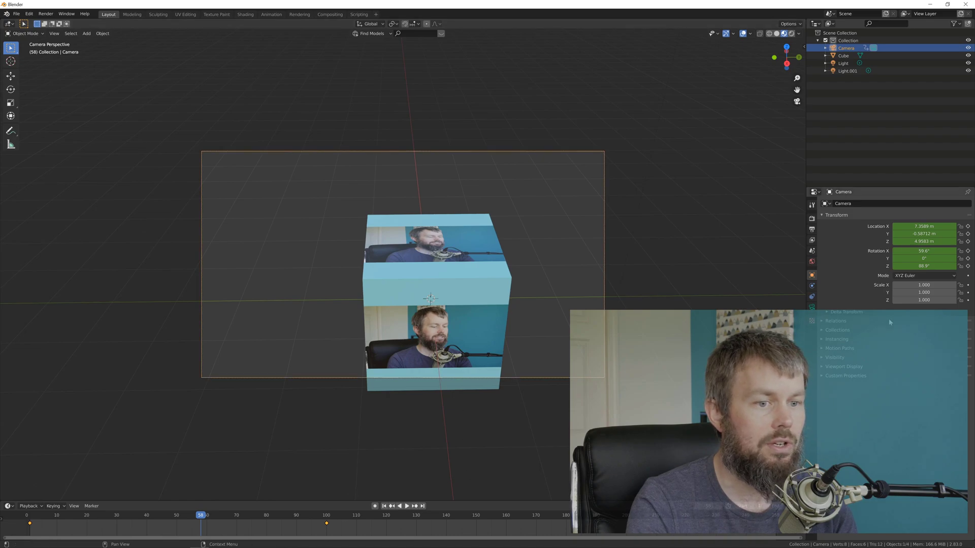
click(812, 307)
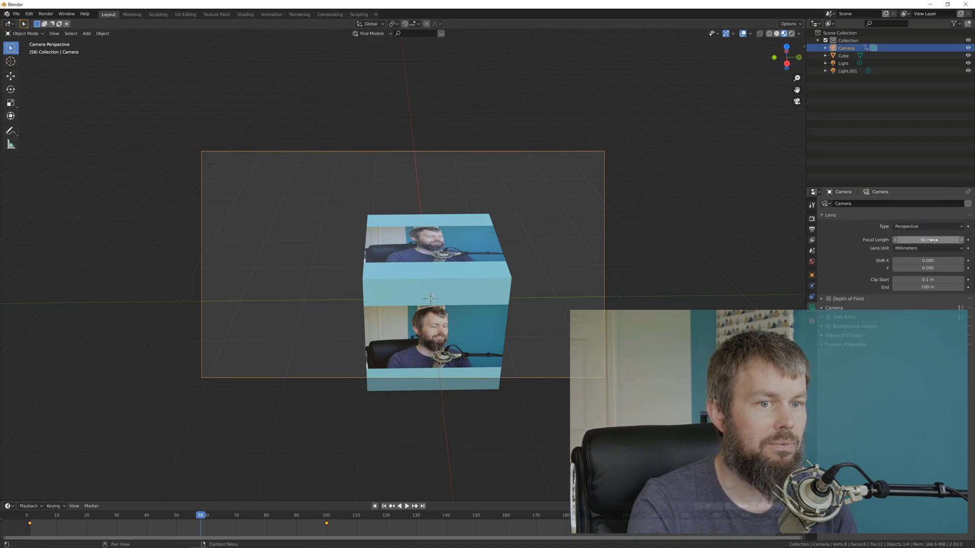
drag(933, 240, 912, 240)
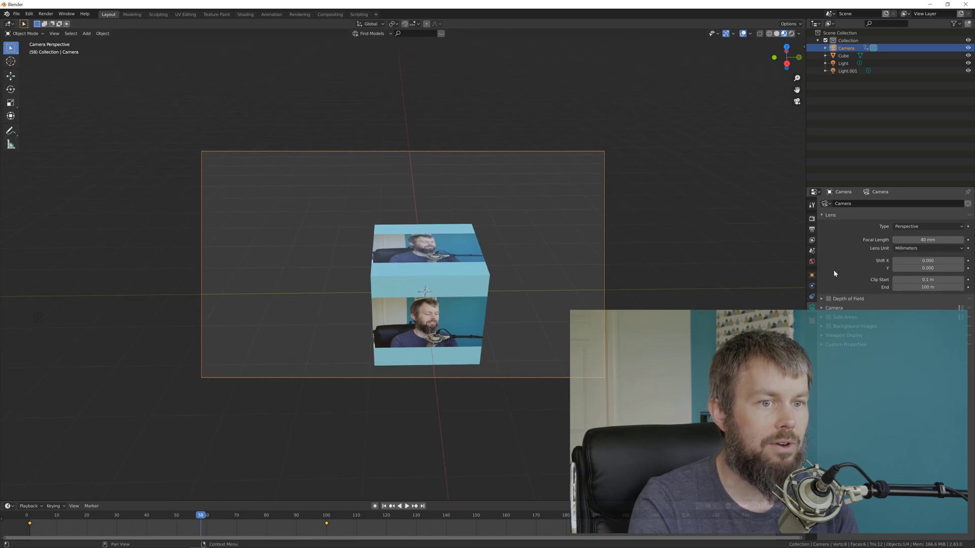
drag(190, 515, 178, 520)
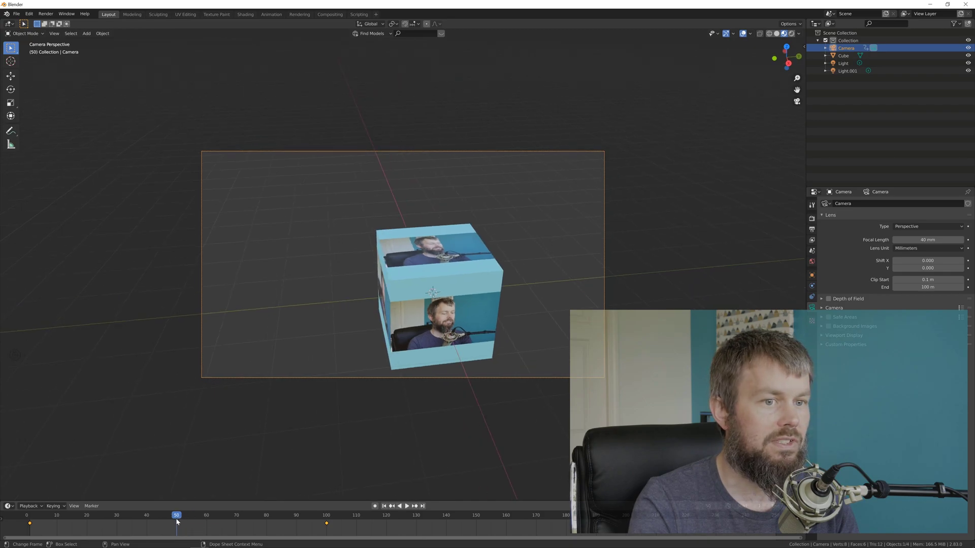
At frame 1, set the camera's focal length to 50 mm and keyframe it
drag(176, 521, 28, 520)
click(928, 239)
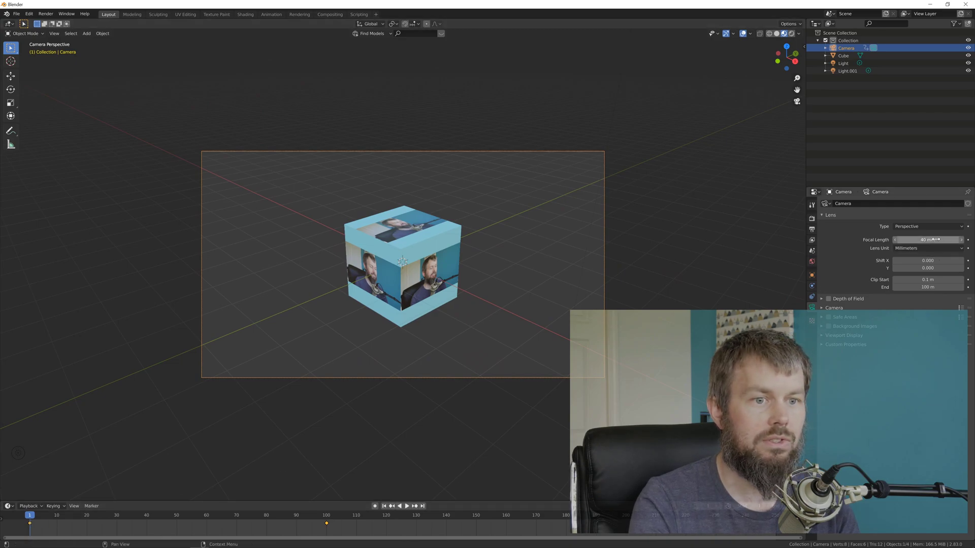
key(Return)
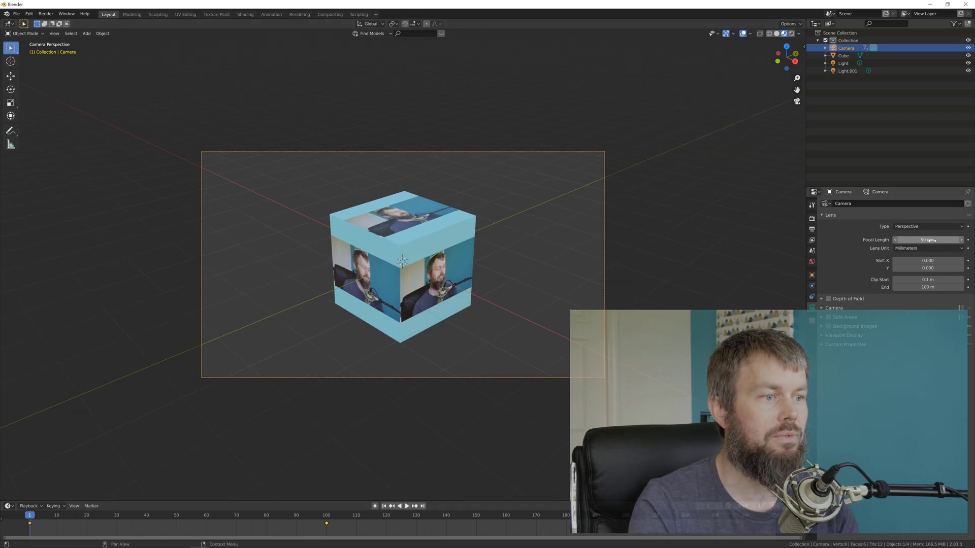
key(i)
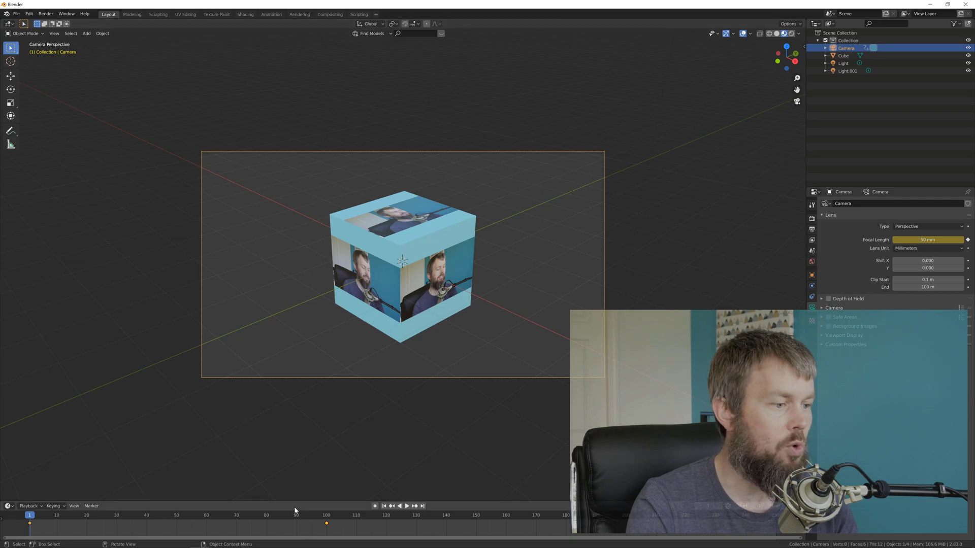
At frame 50, set the camera's focal length to 40 mm and keyframe it
click(177, 522)
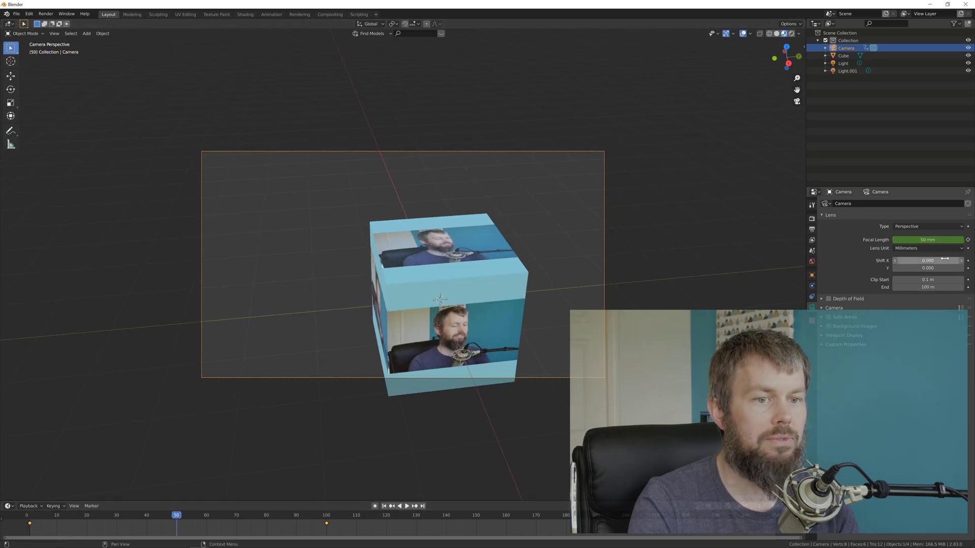
click(928, 240)
text(40)
key(Return)
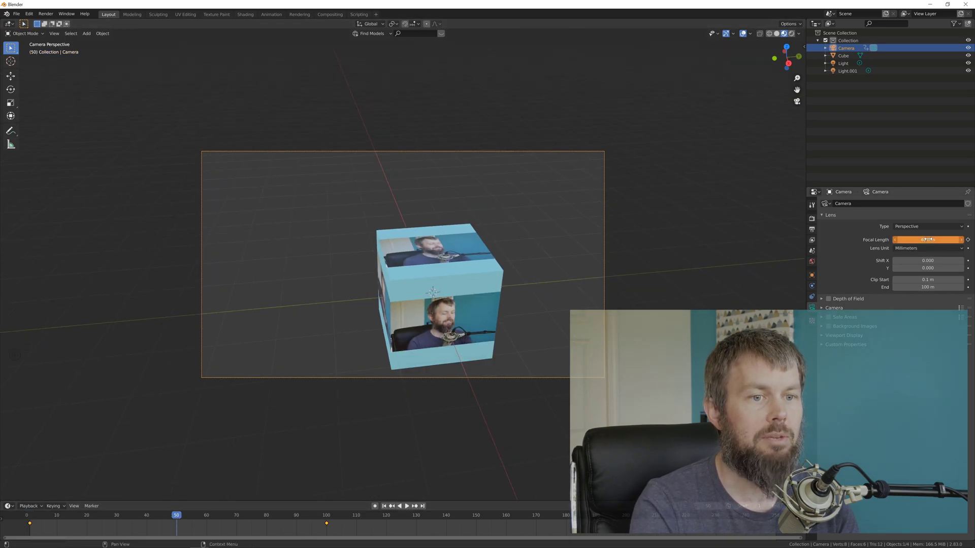
key(i)
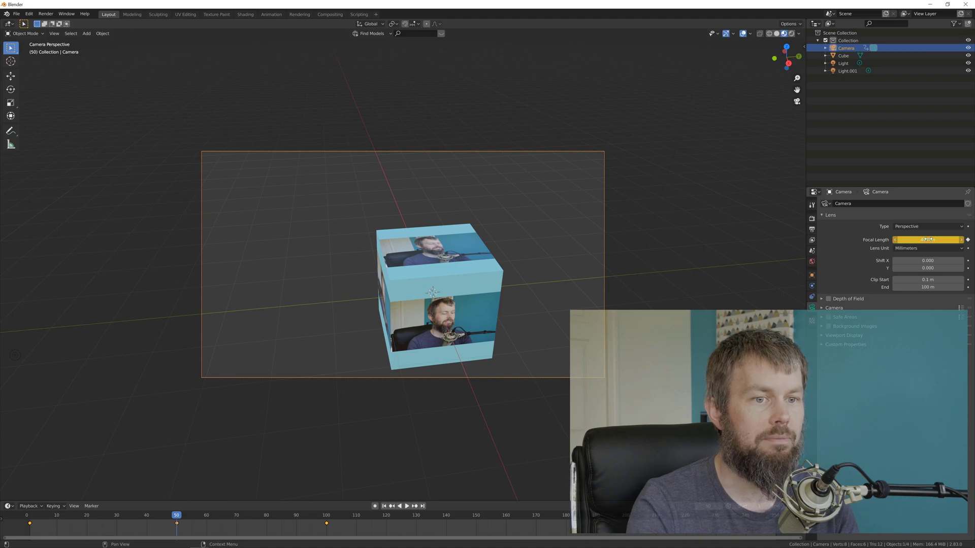
At frame 100, set the camera's focal length back to 50 mm and keyframe it
click(326, 518)
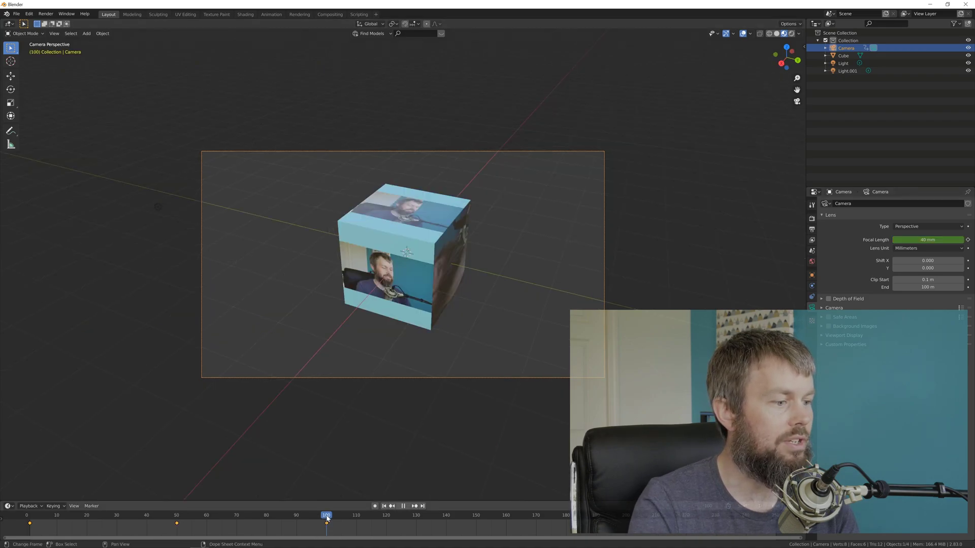
click(917, 241)
text(50)
key(Return)
key(i)
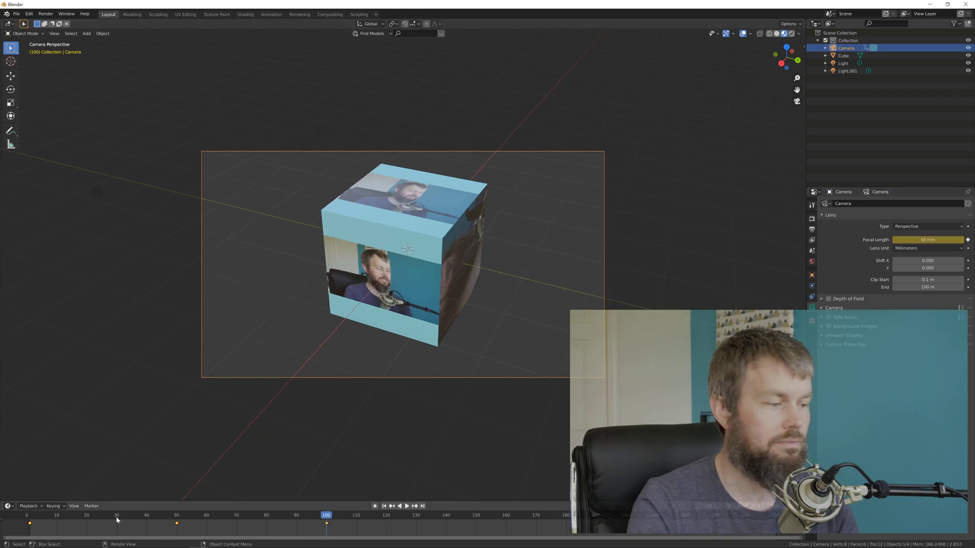
Play the camera animation from frame 1 to just past frame 100 to check the movement and zoom
click(30, 521)
key(space)
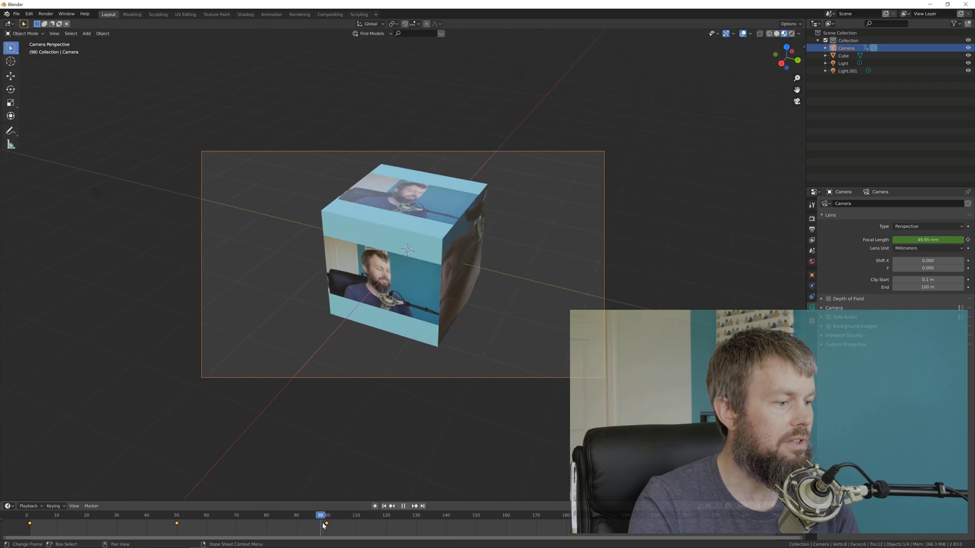
key(space)
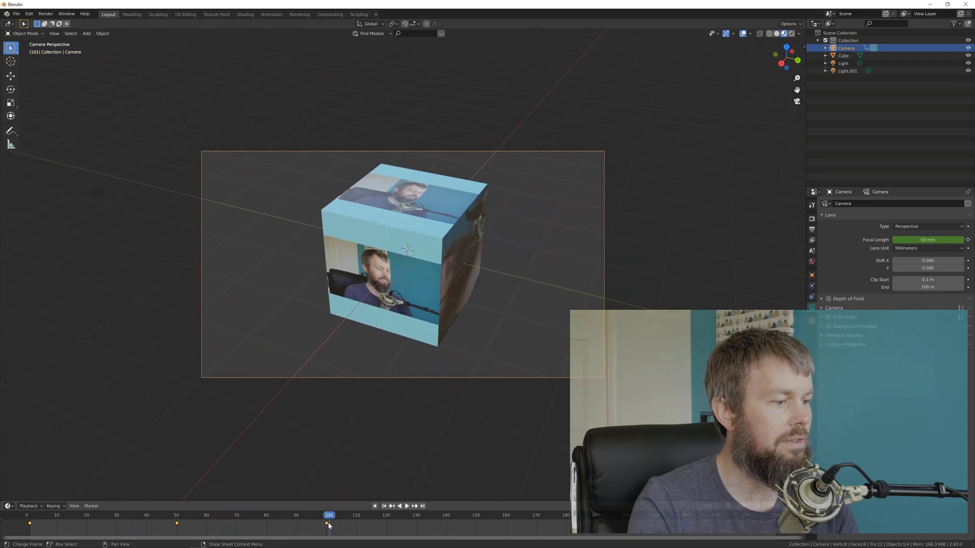
Render the animation past frame 100 and close the render window
click(45, 14)
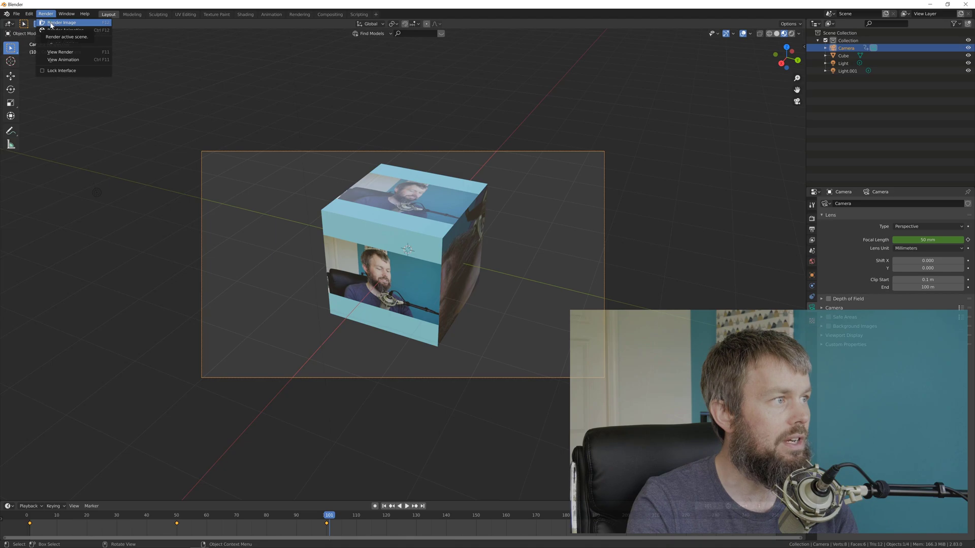
click(55, 30)
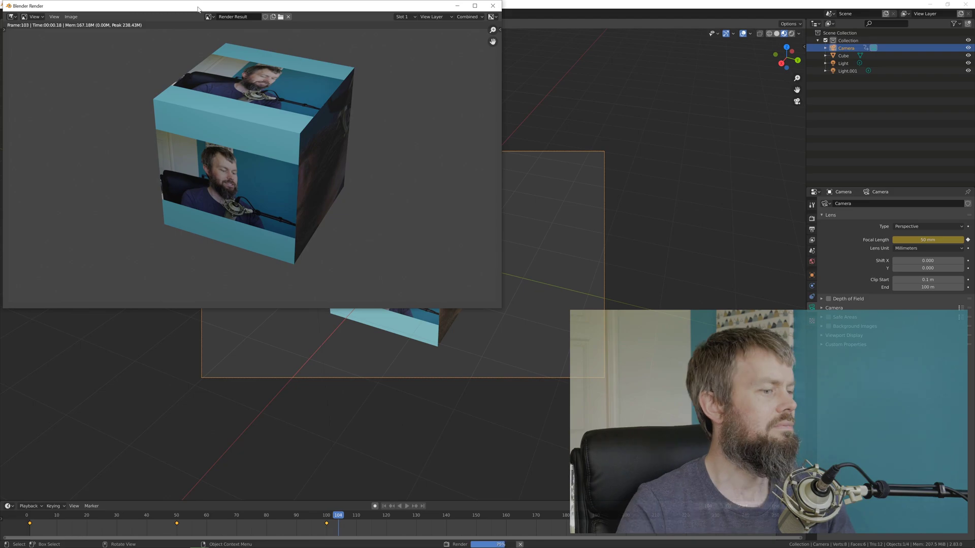
click(493, 6)
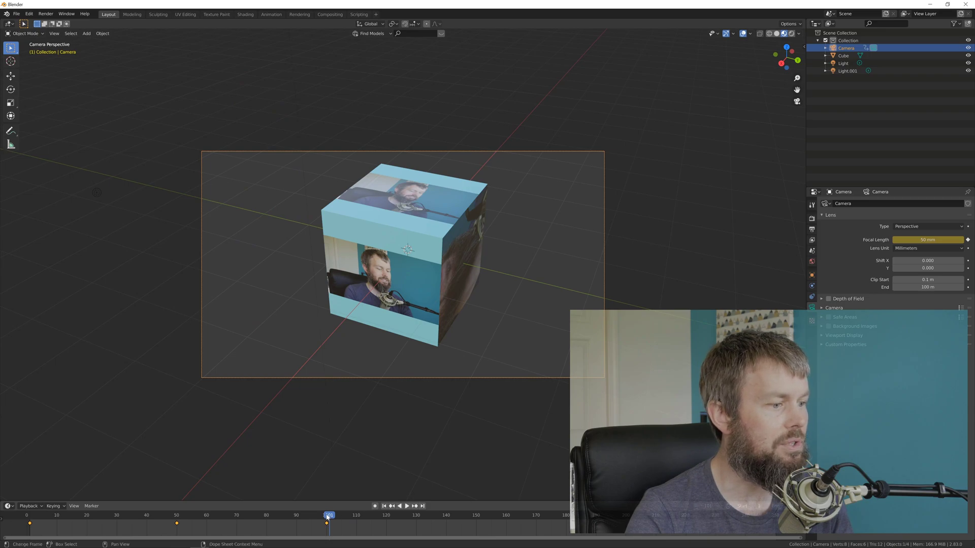
Return the timeline to frame 0, view the rendered animation and close its player
drag(328, 517, 26, 517)
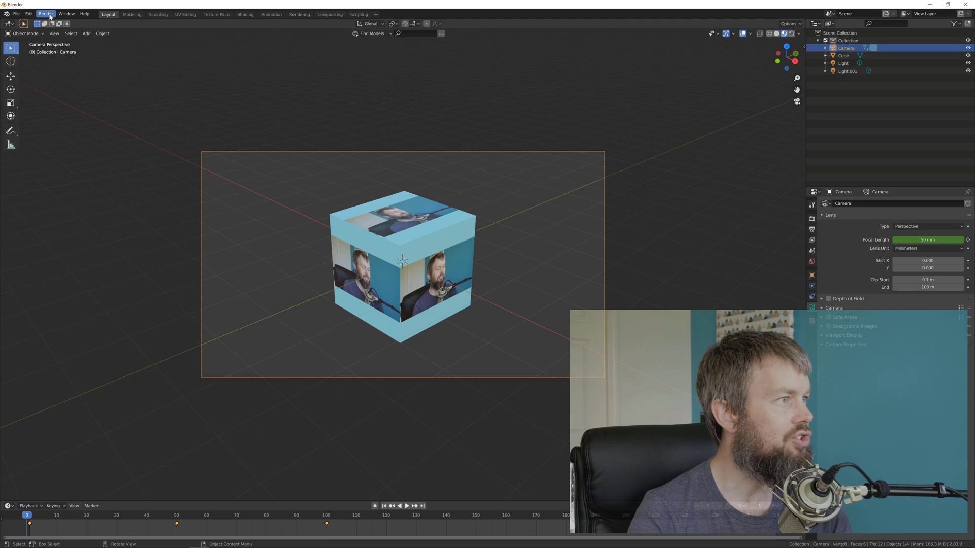
click(50, 16)
click(64, 63)
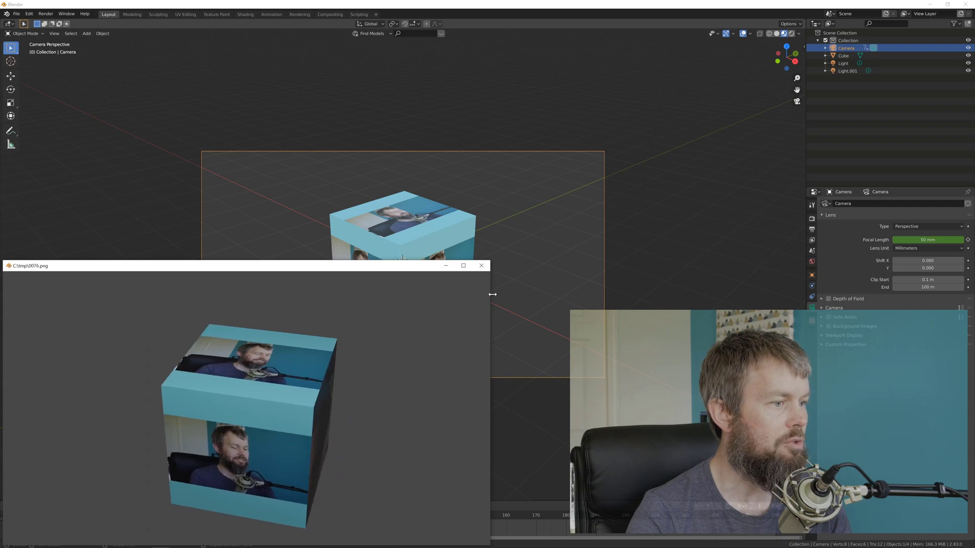
click(481, 265)
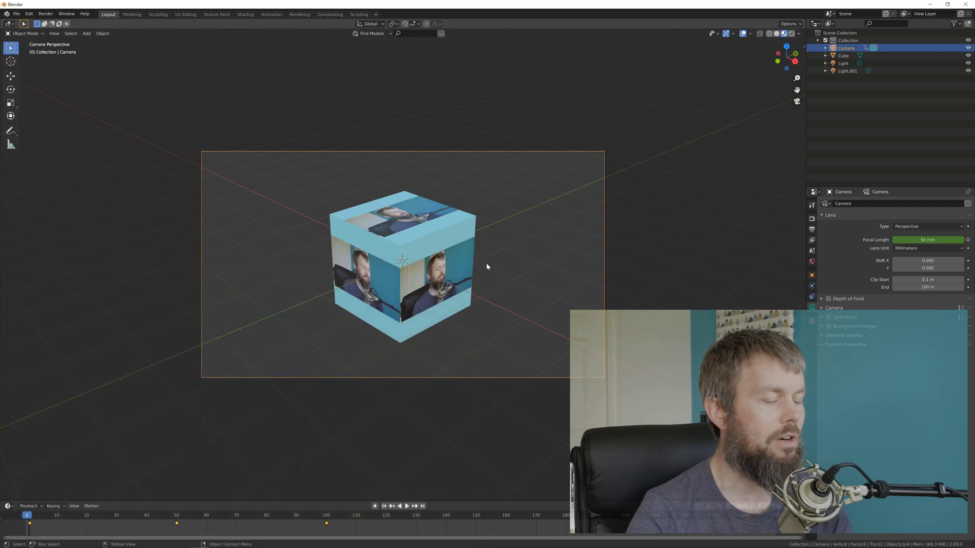